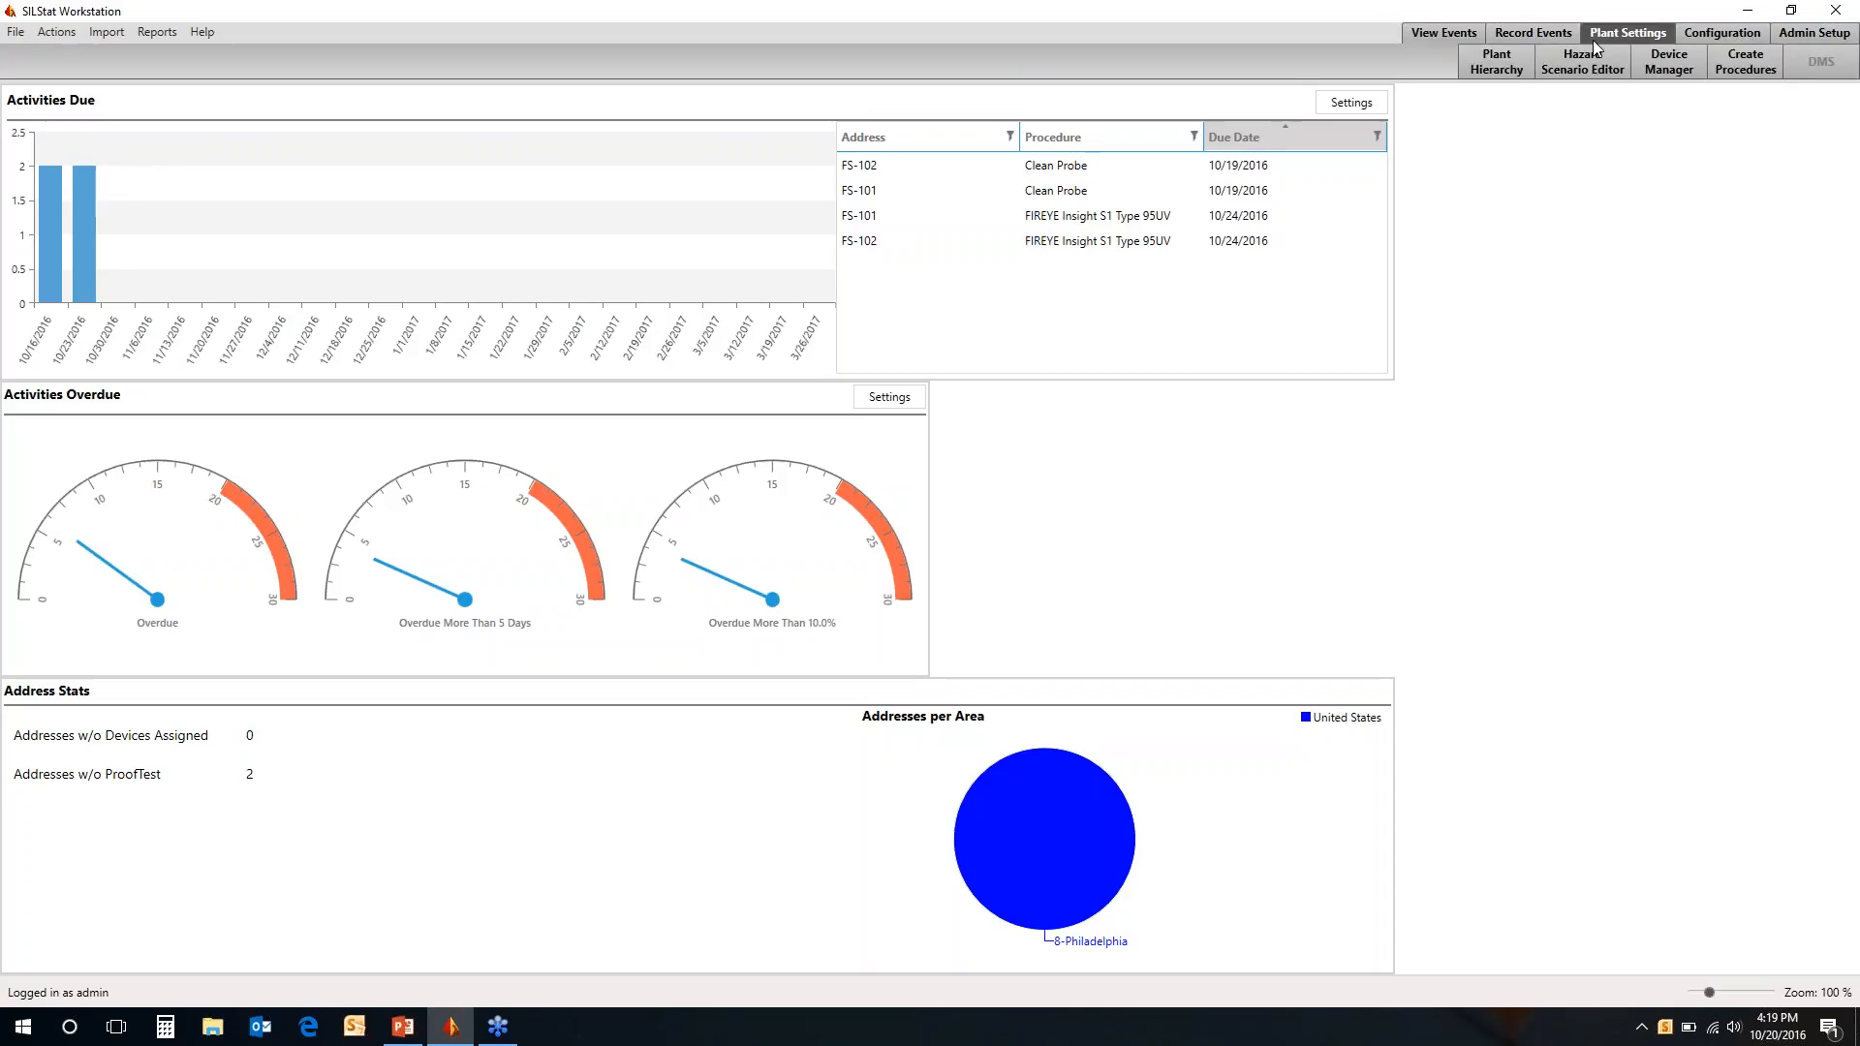
Open the settings of address FS-101 under Fired Heater #1 at the Philadelphia site in the plant hierarchy
click(1501, 67)
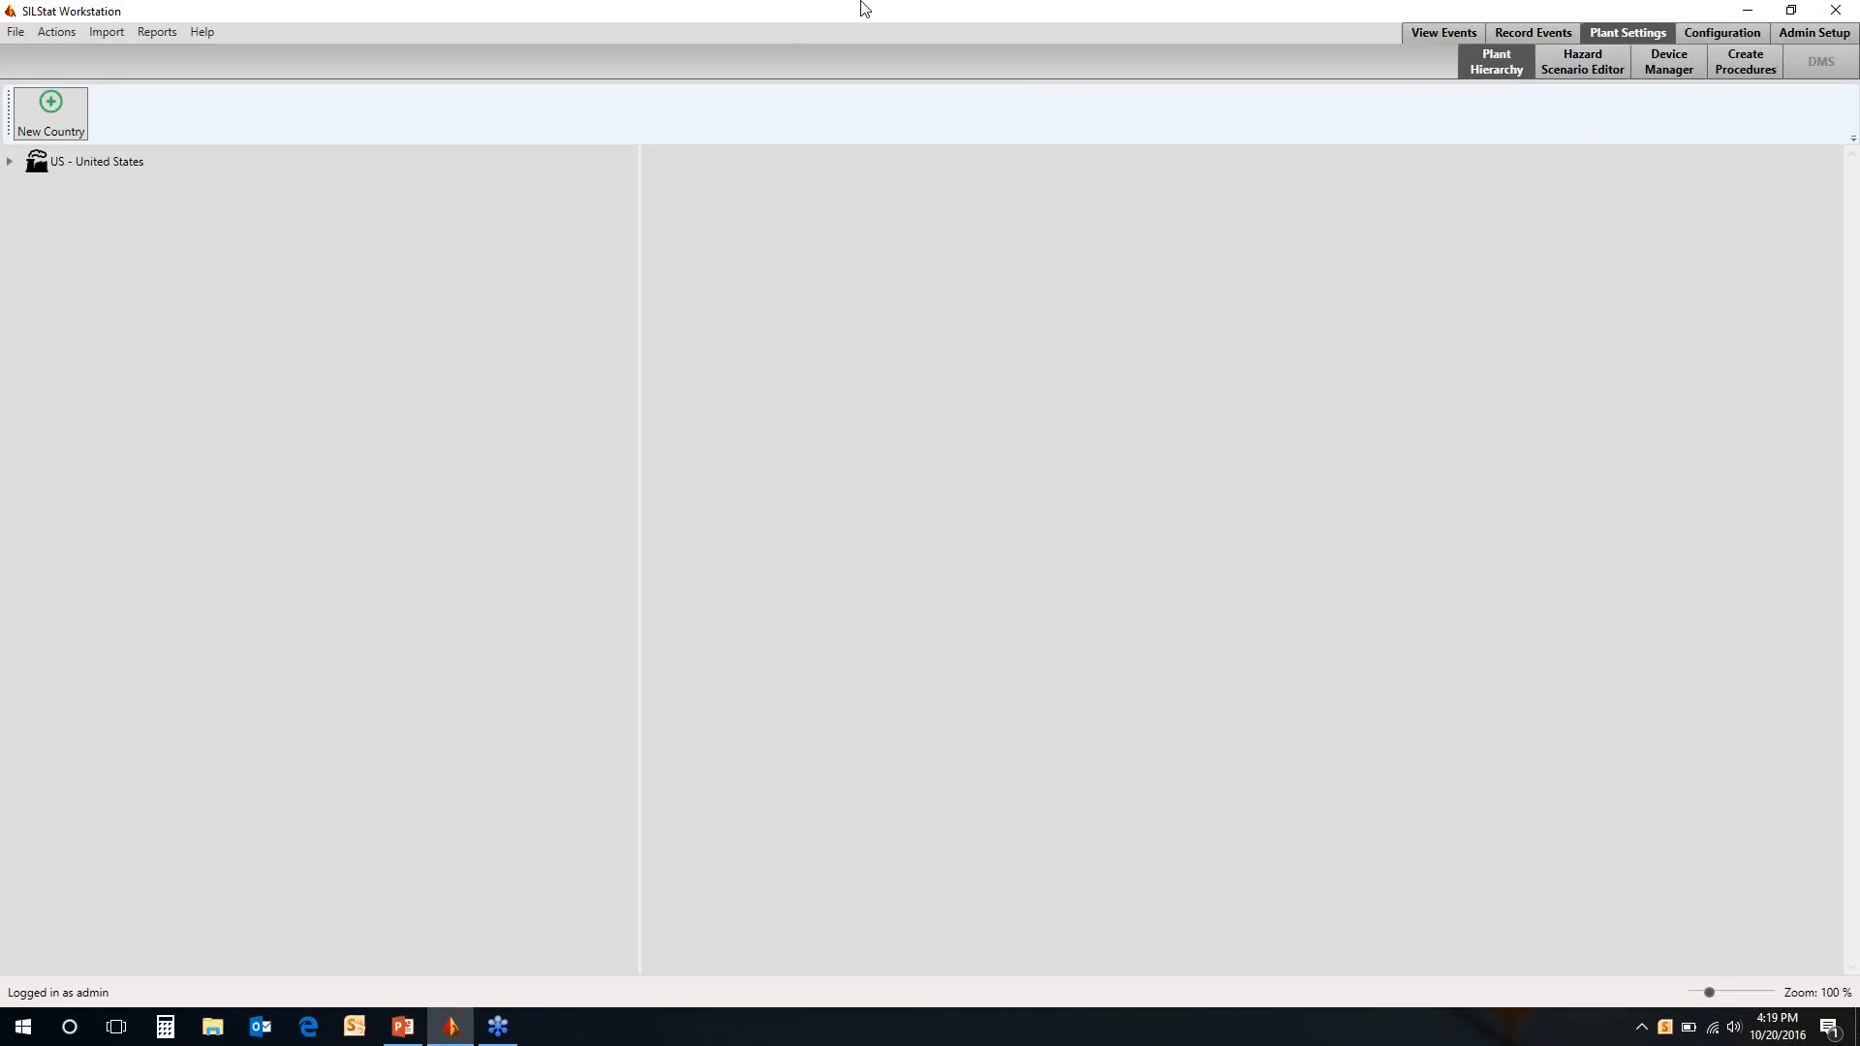
click(12, 161)
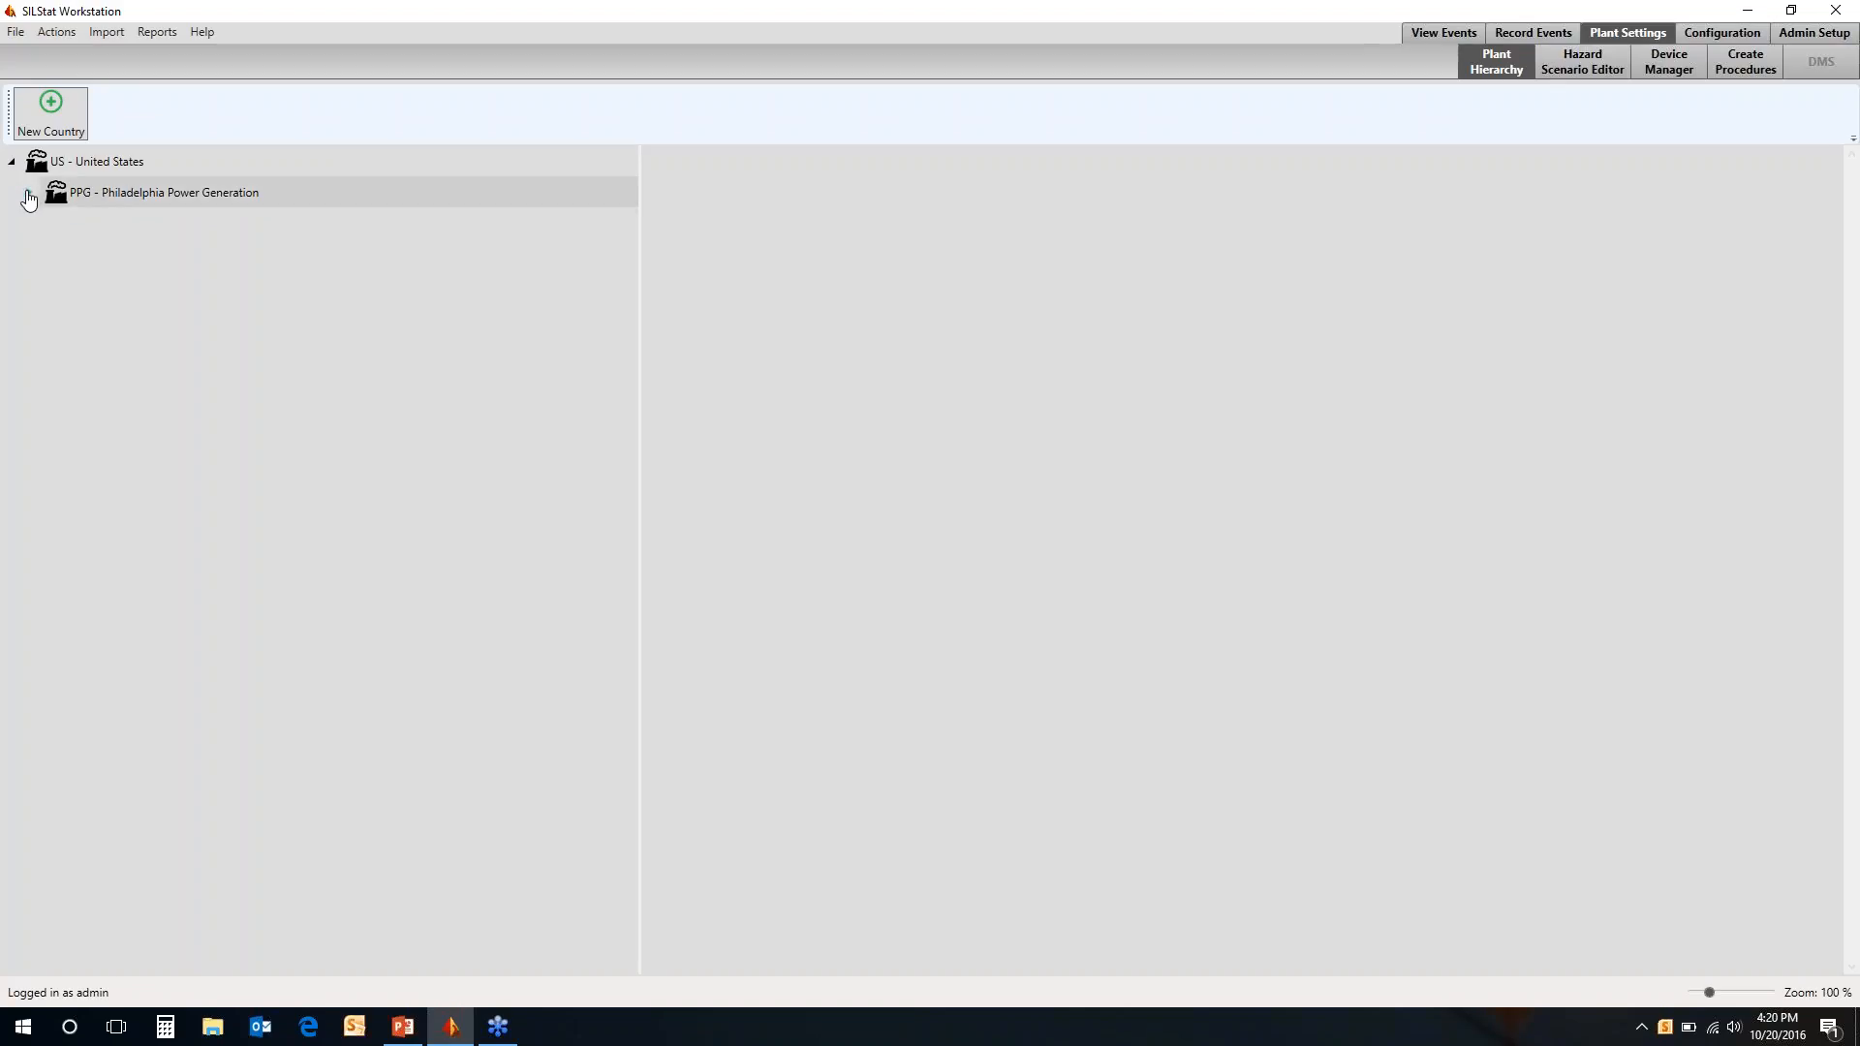
click(29, 195)
click(51, 224)
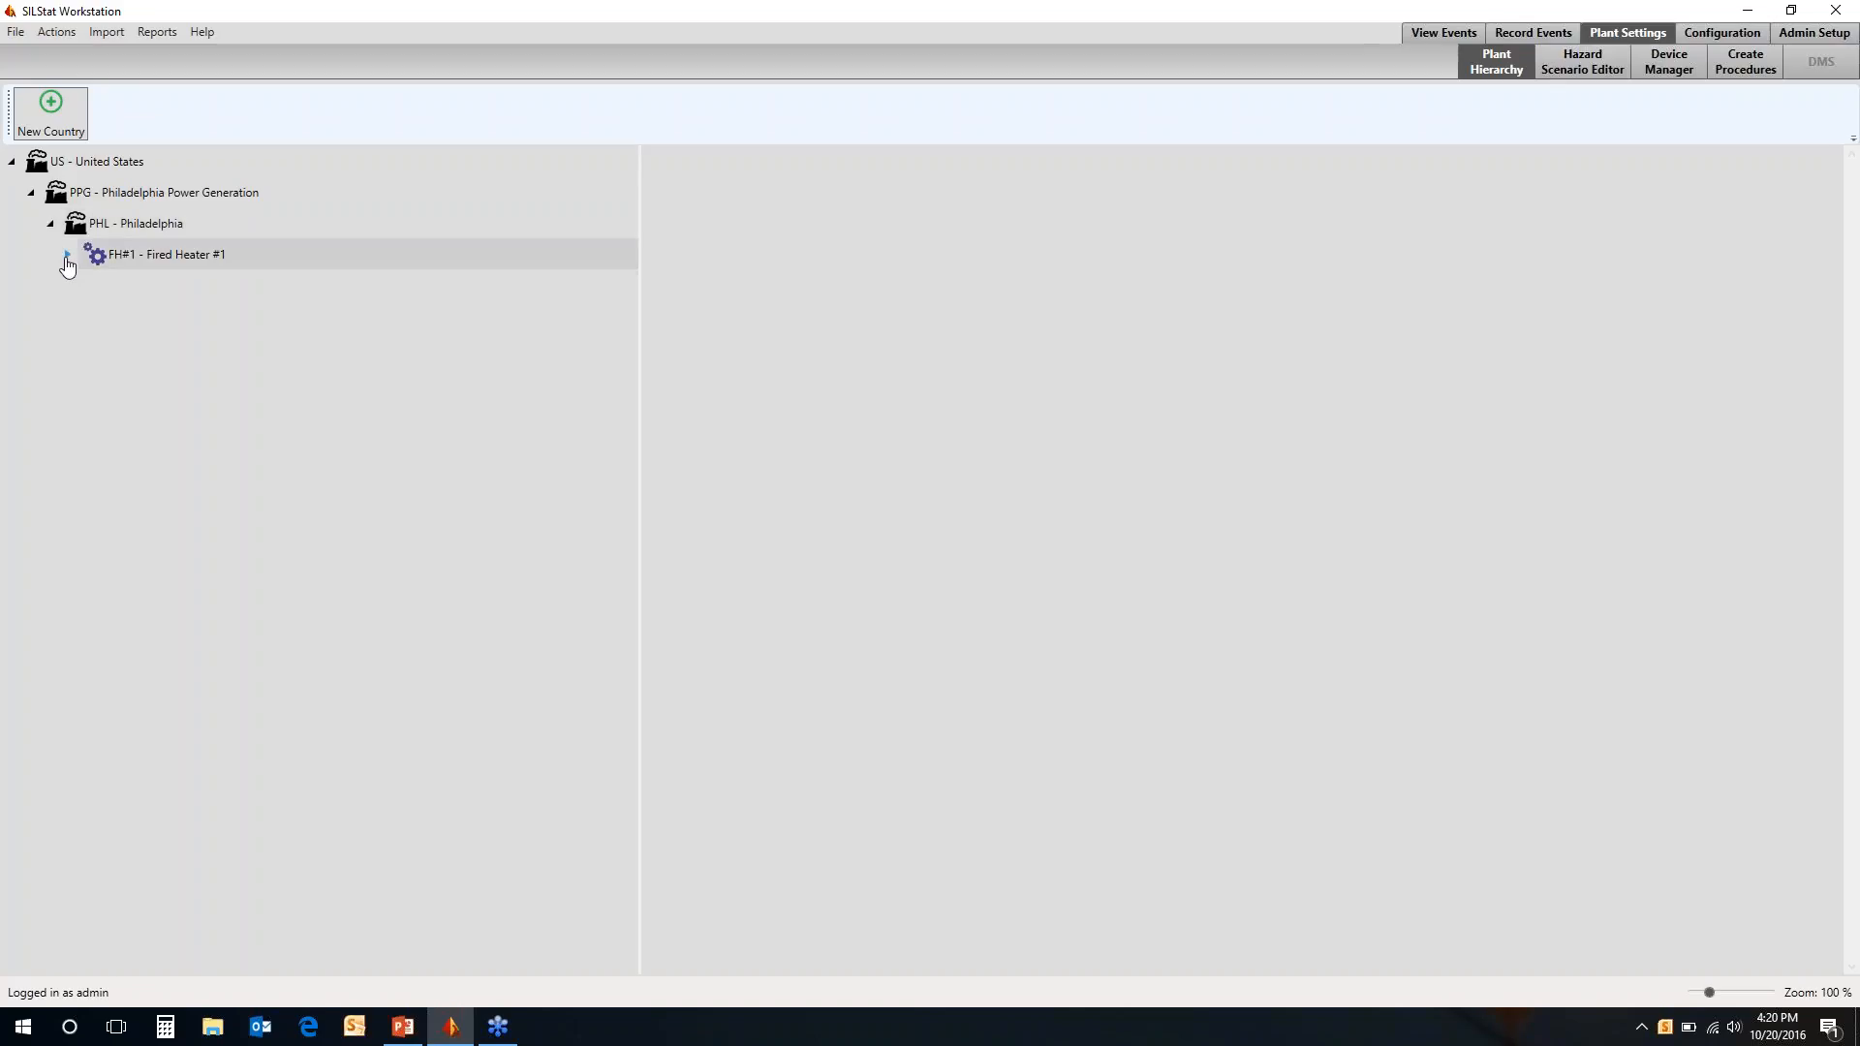
click(67, 256)
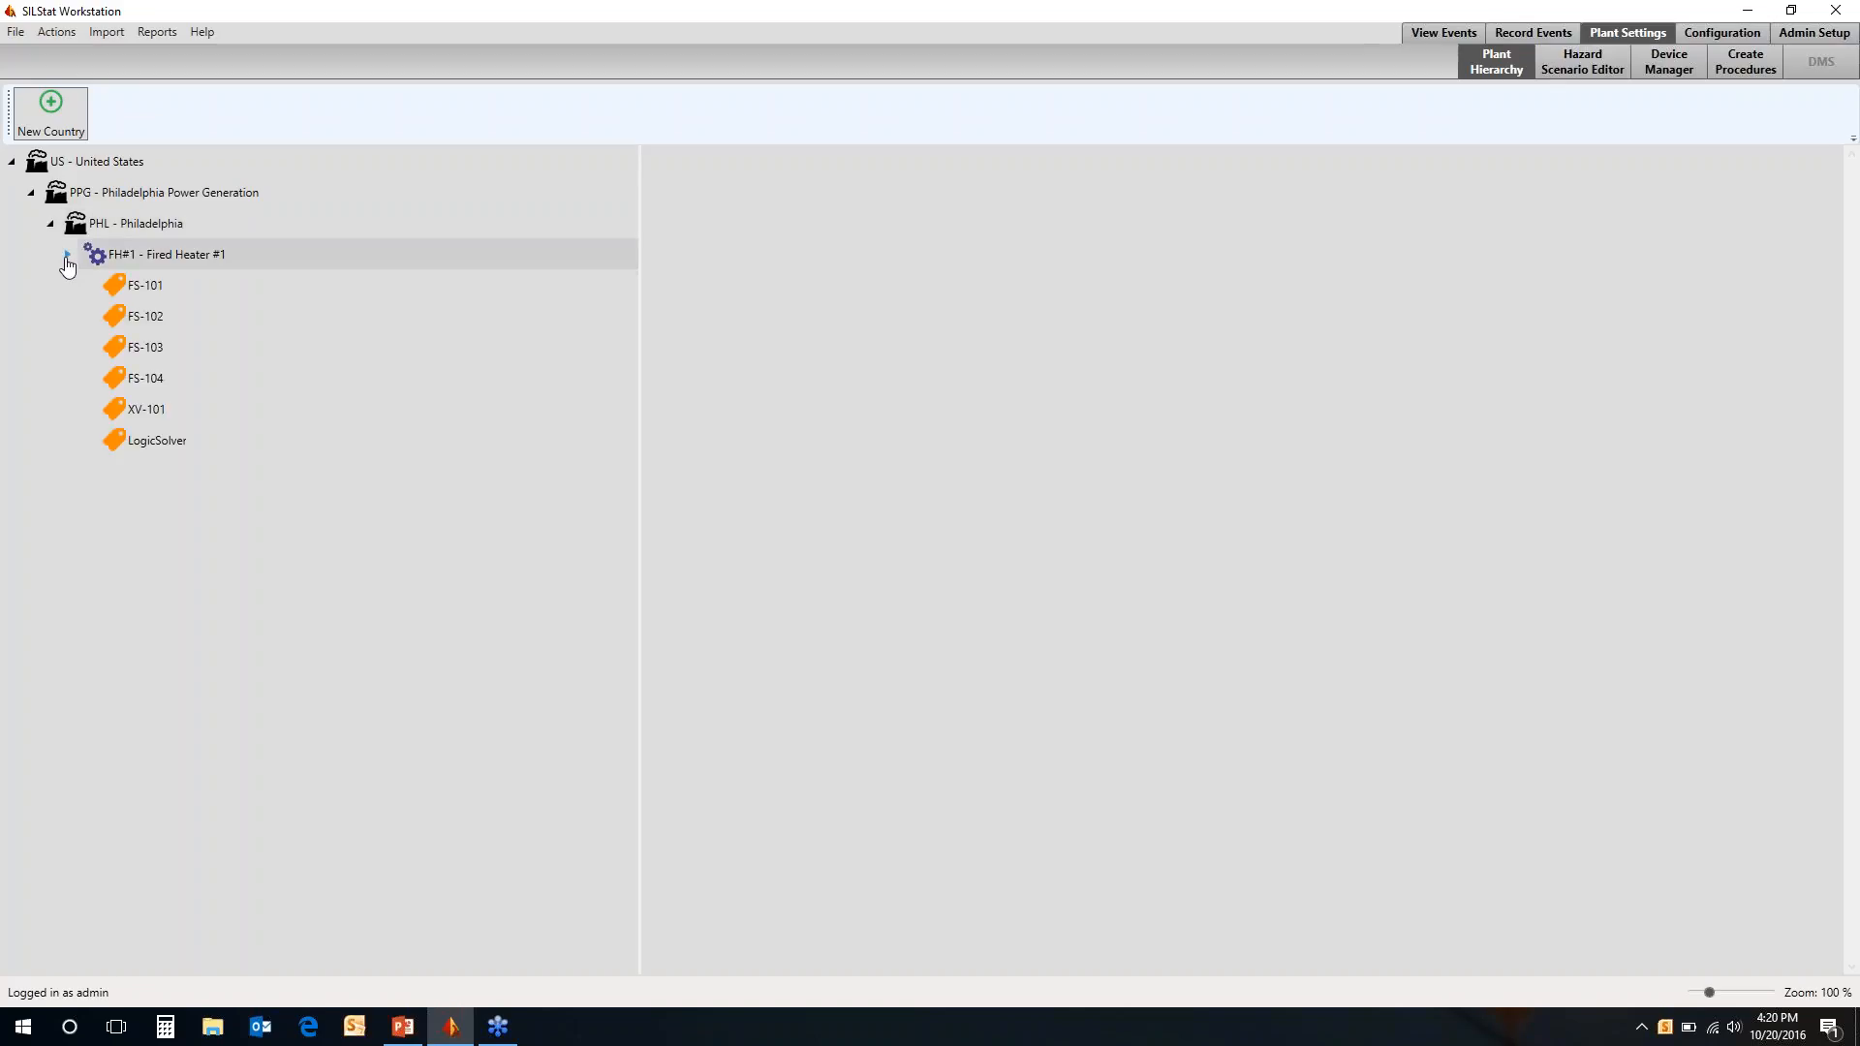
click(146, 286)
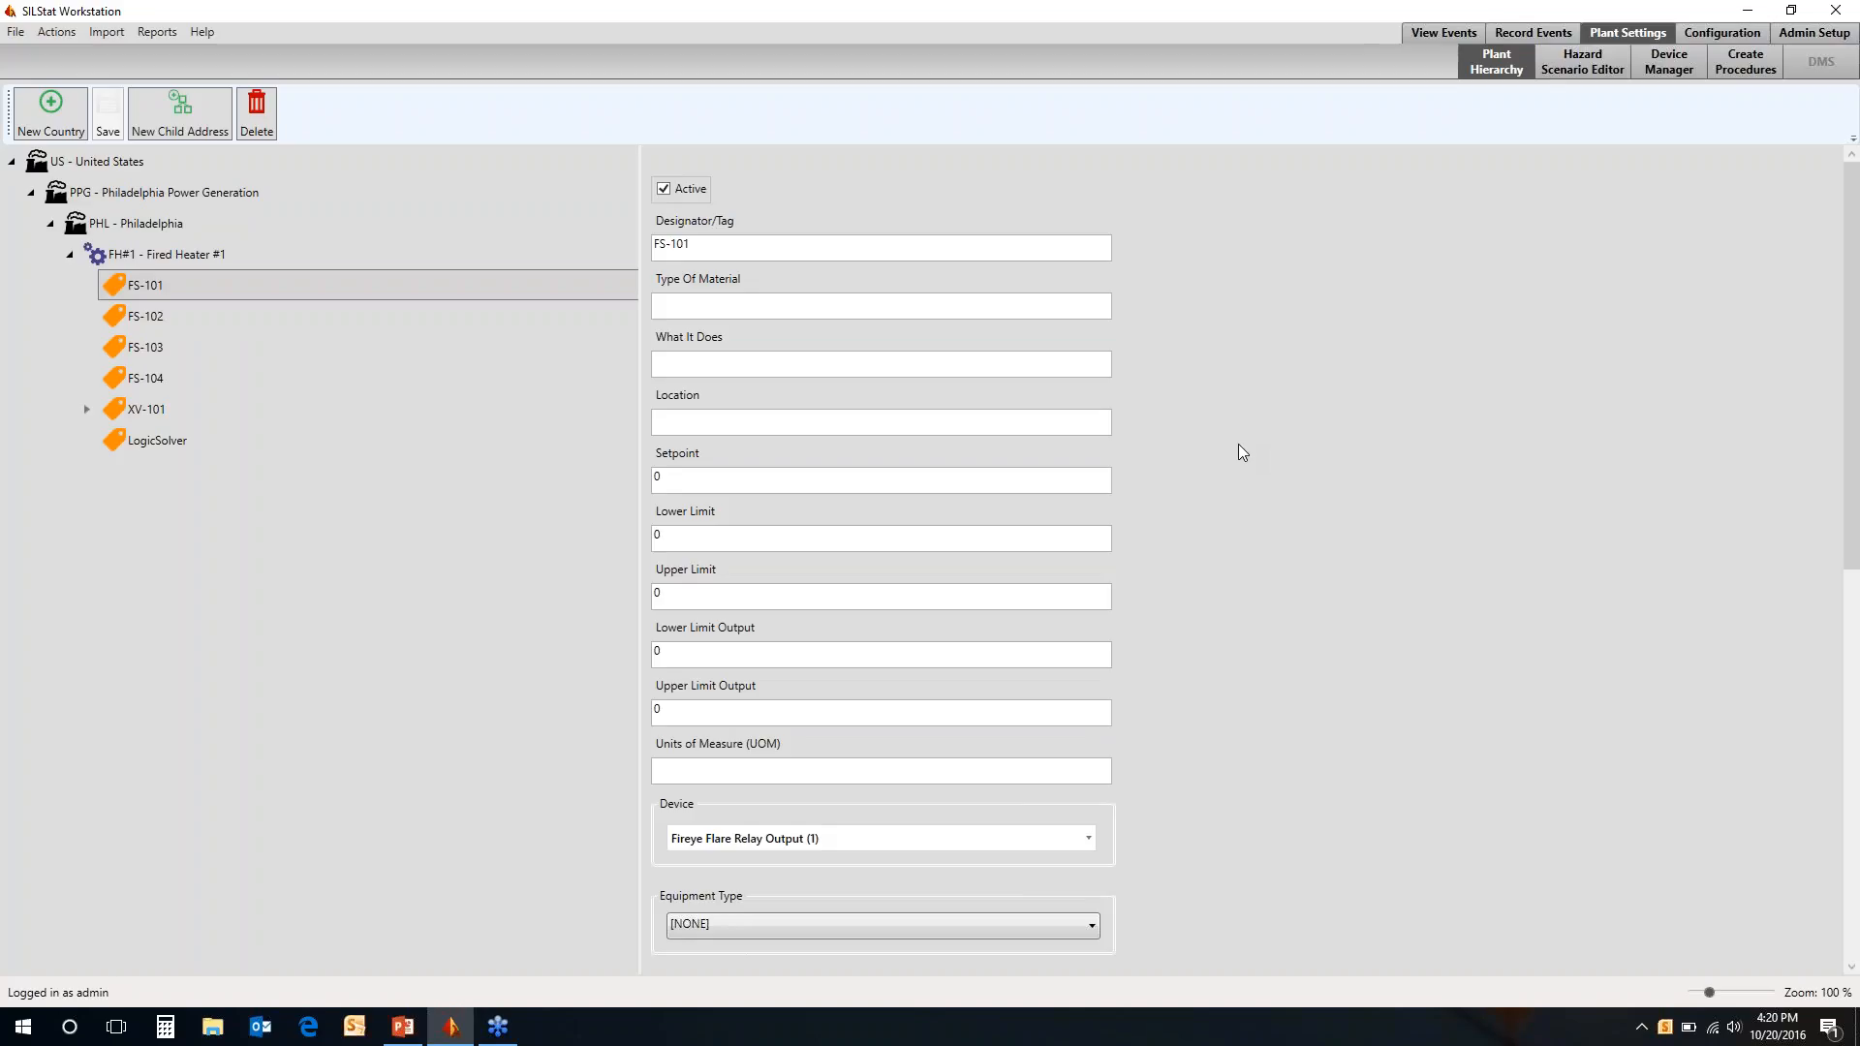
Choose FIREYE Insight S1 Type 95UV, revision 1, as the proof test for FS-101
scroll(1239, 445, down, 9)
scroll(1239, 446, up, 10)
scroll(1239, 446, down, 2)
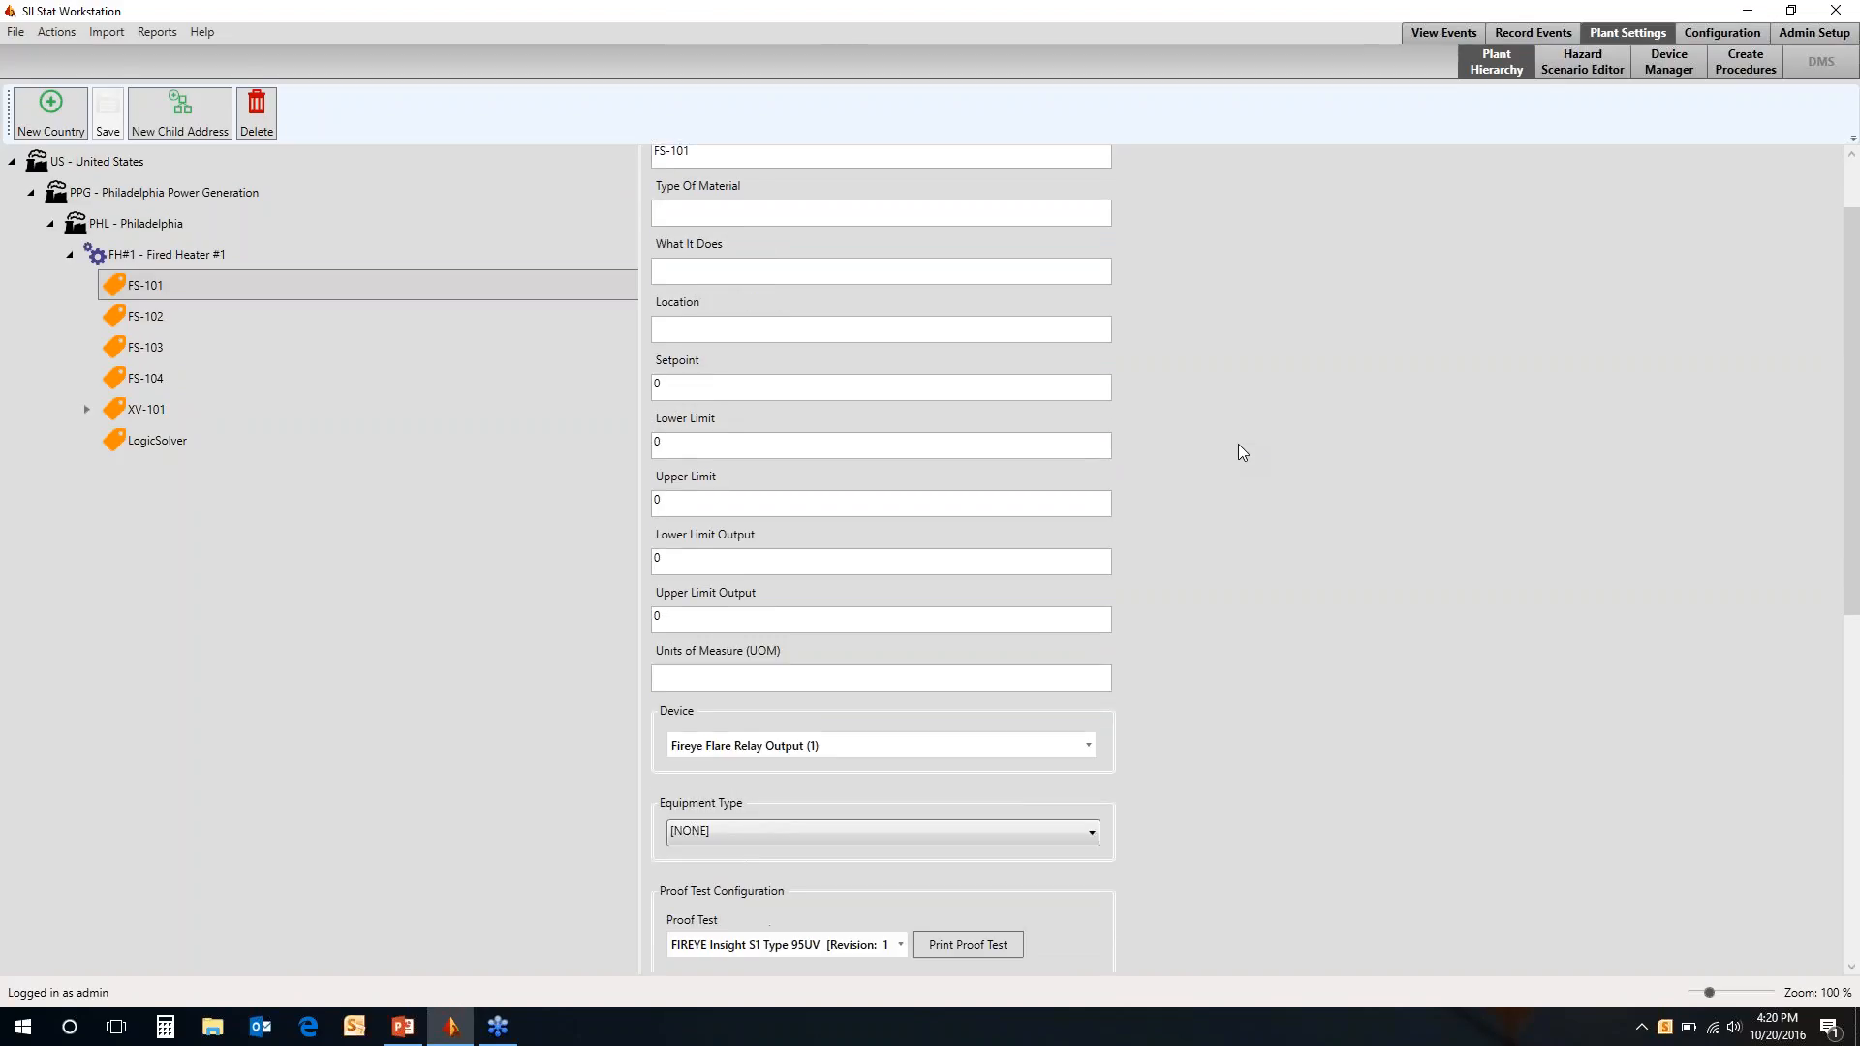
scroll(1239, 446, down, 7)
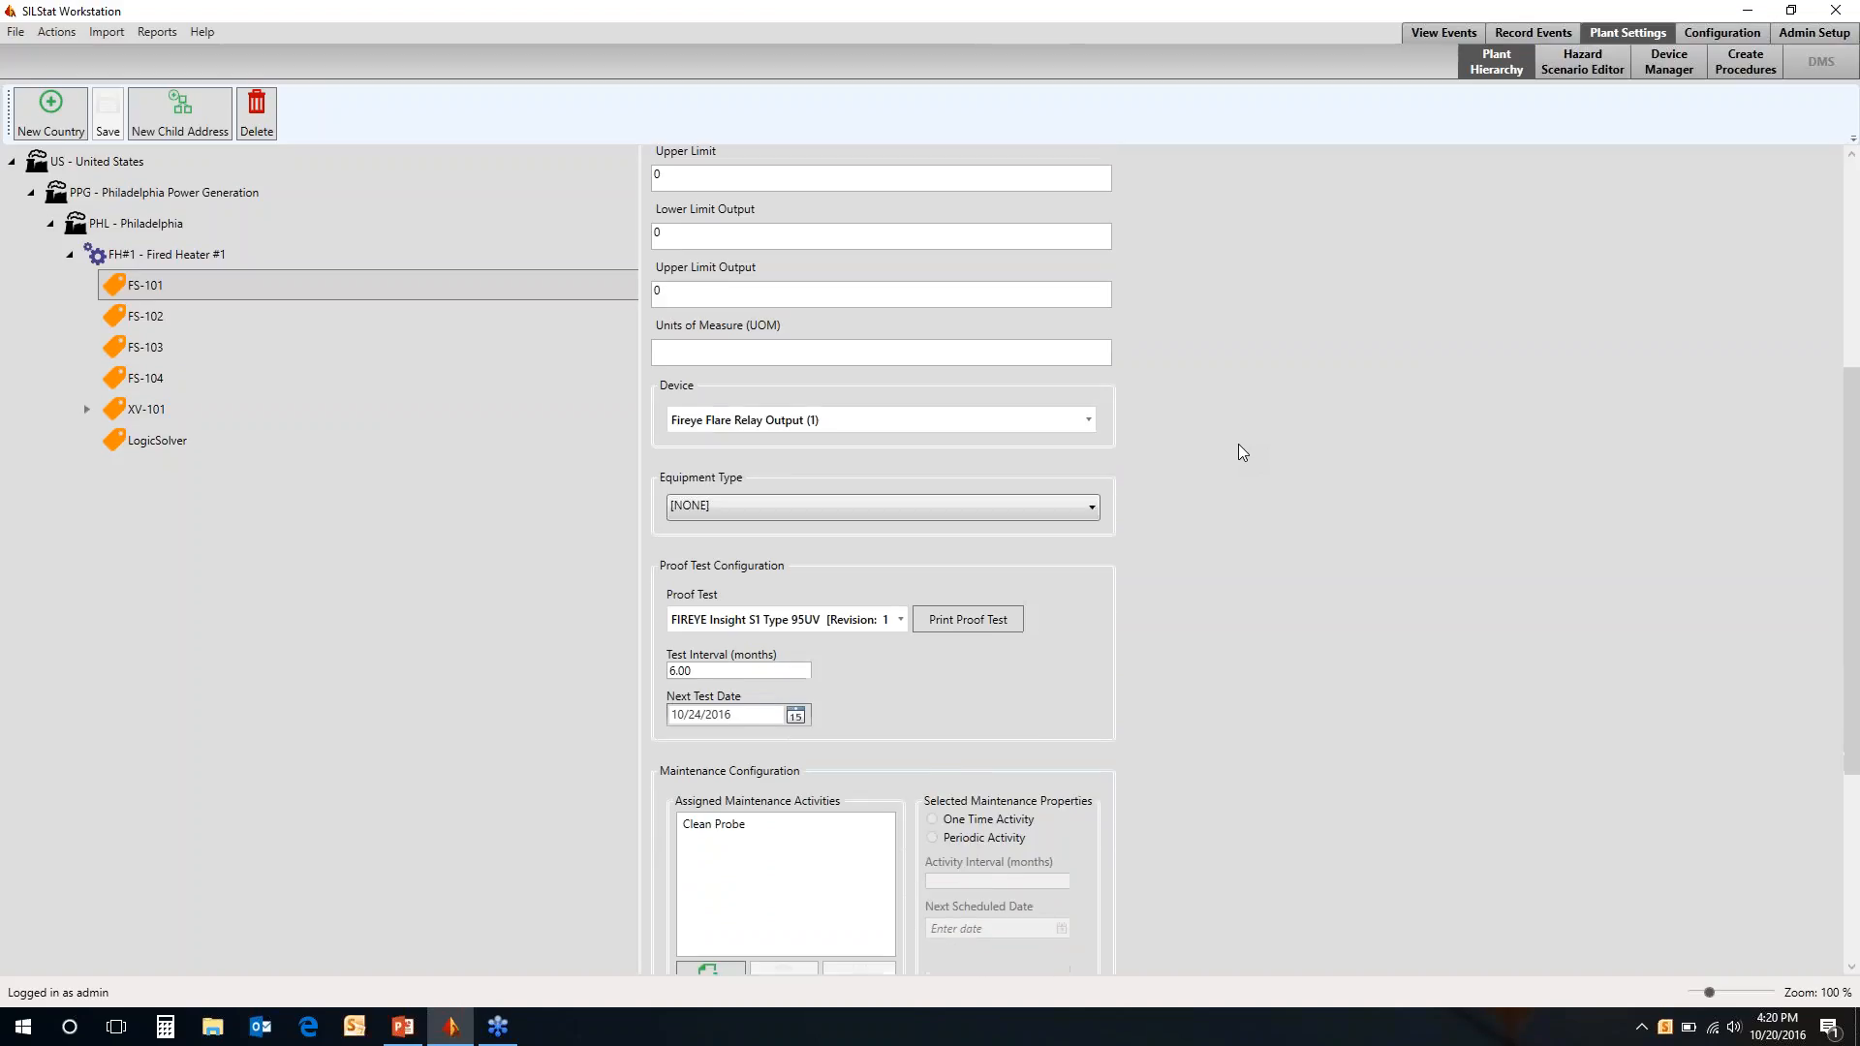
scroll(1239, 446, down, 5)
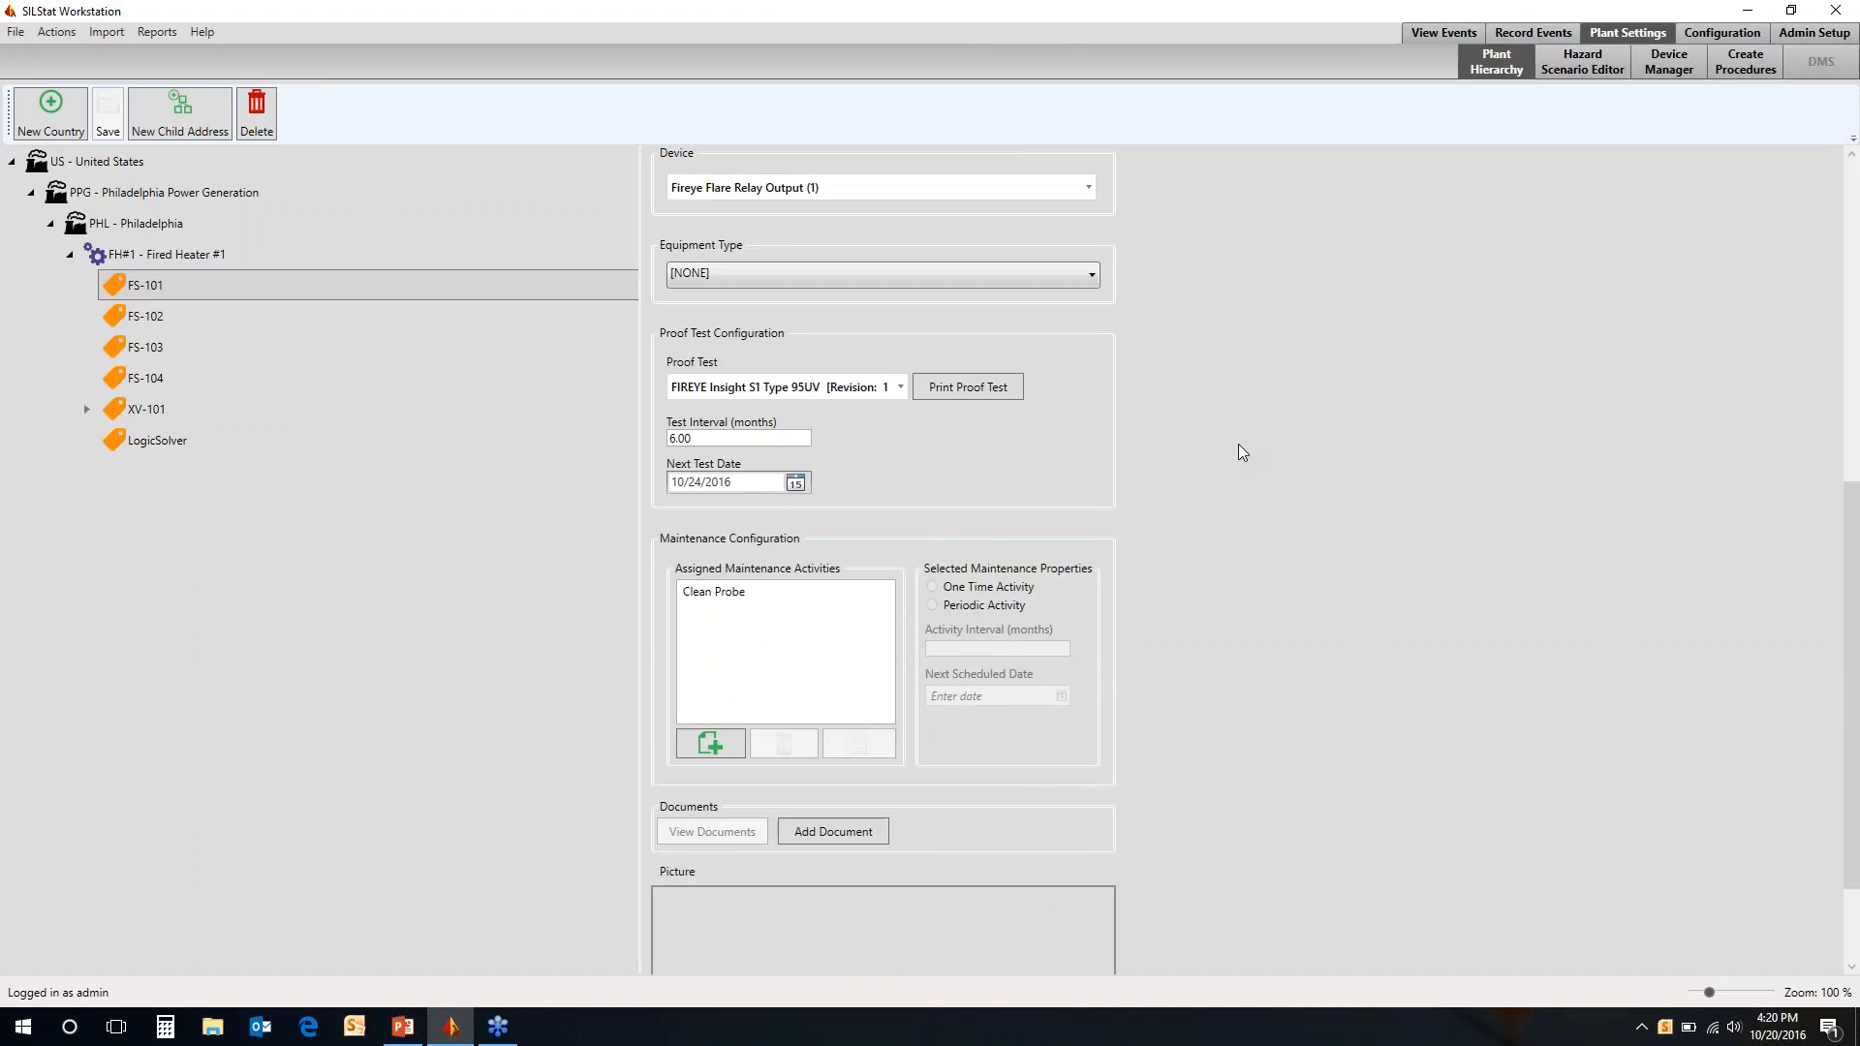
click(901, 387)
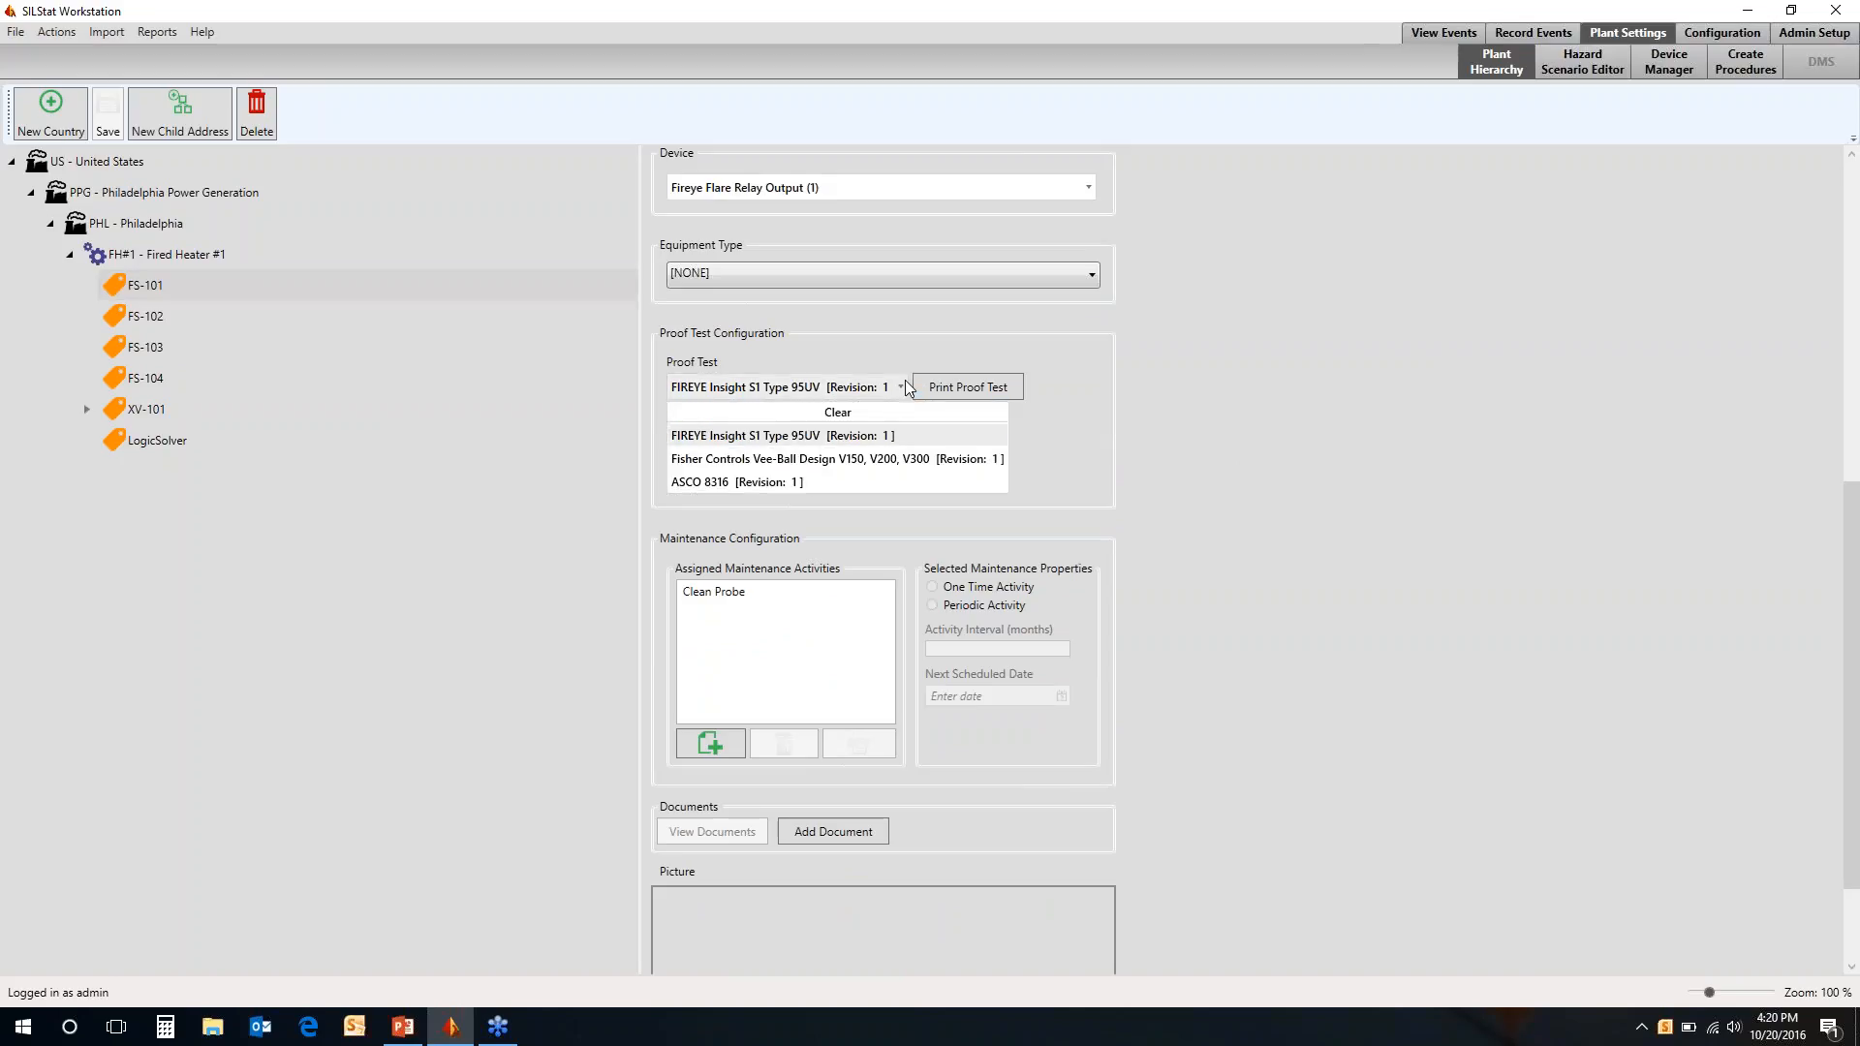
click(899, 436)
Set the proof test interval of FS-101 to 12.00 months
click(730, 439)
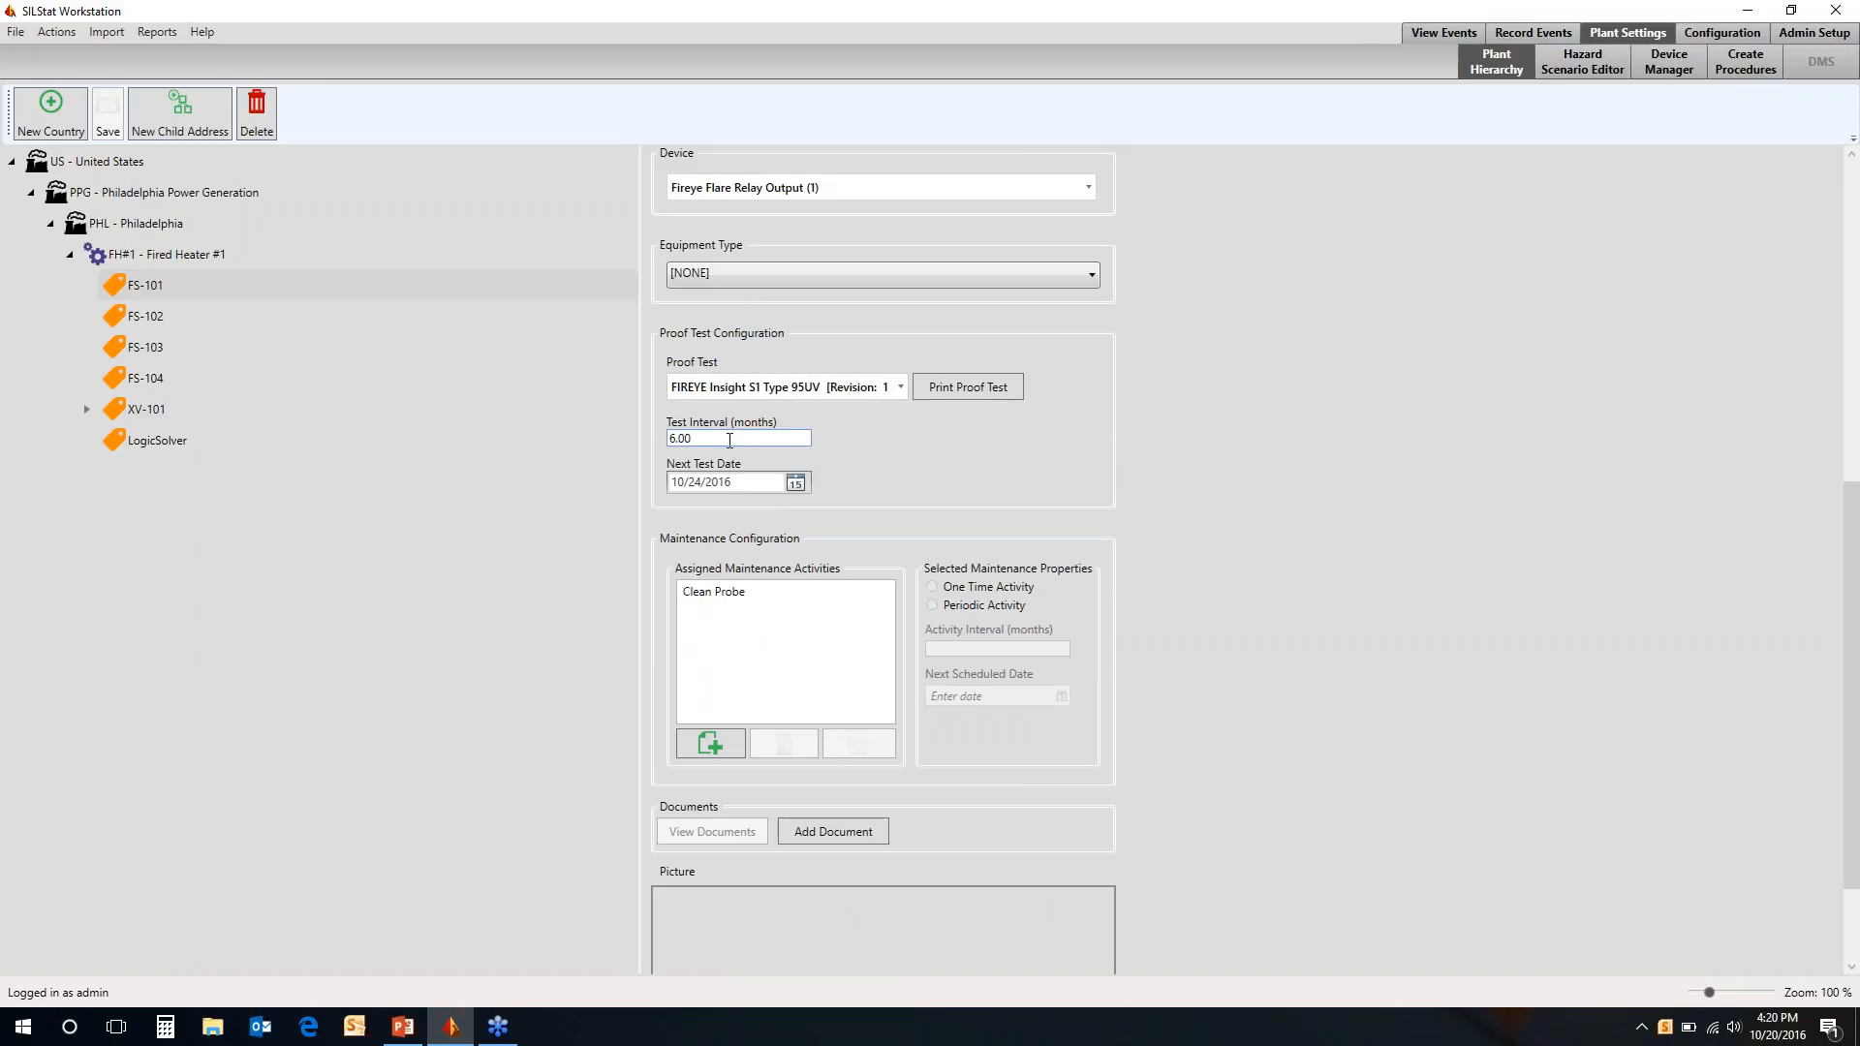
key(BackSpace)
key(BackSpace)
key(BackSpace)
key(BackSpace)
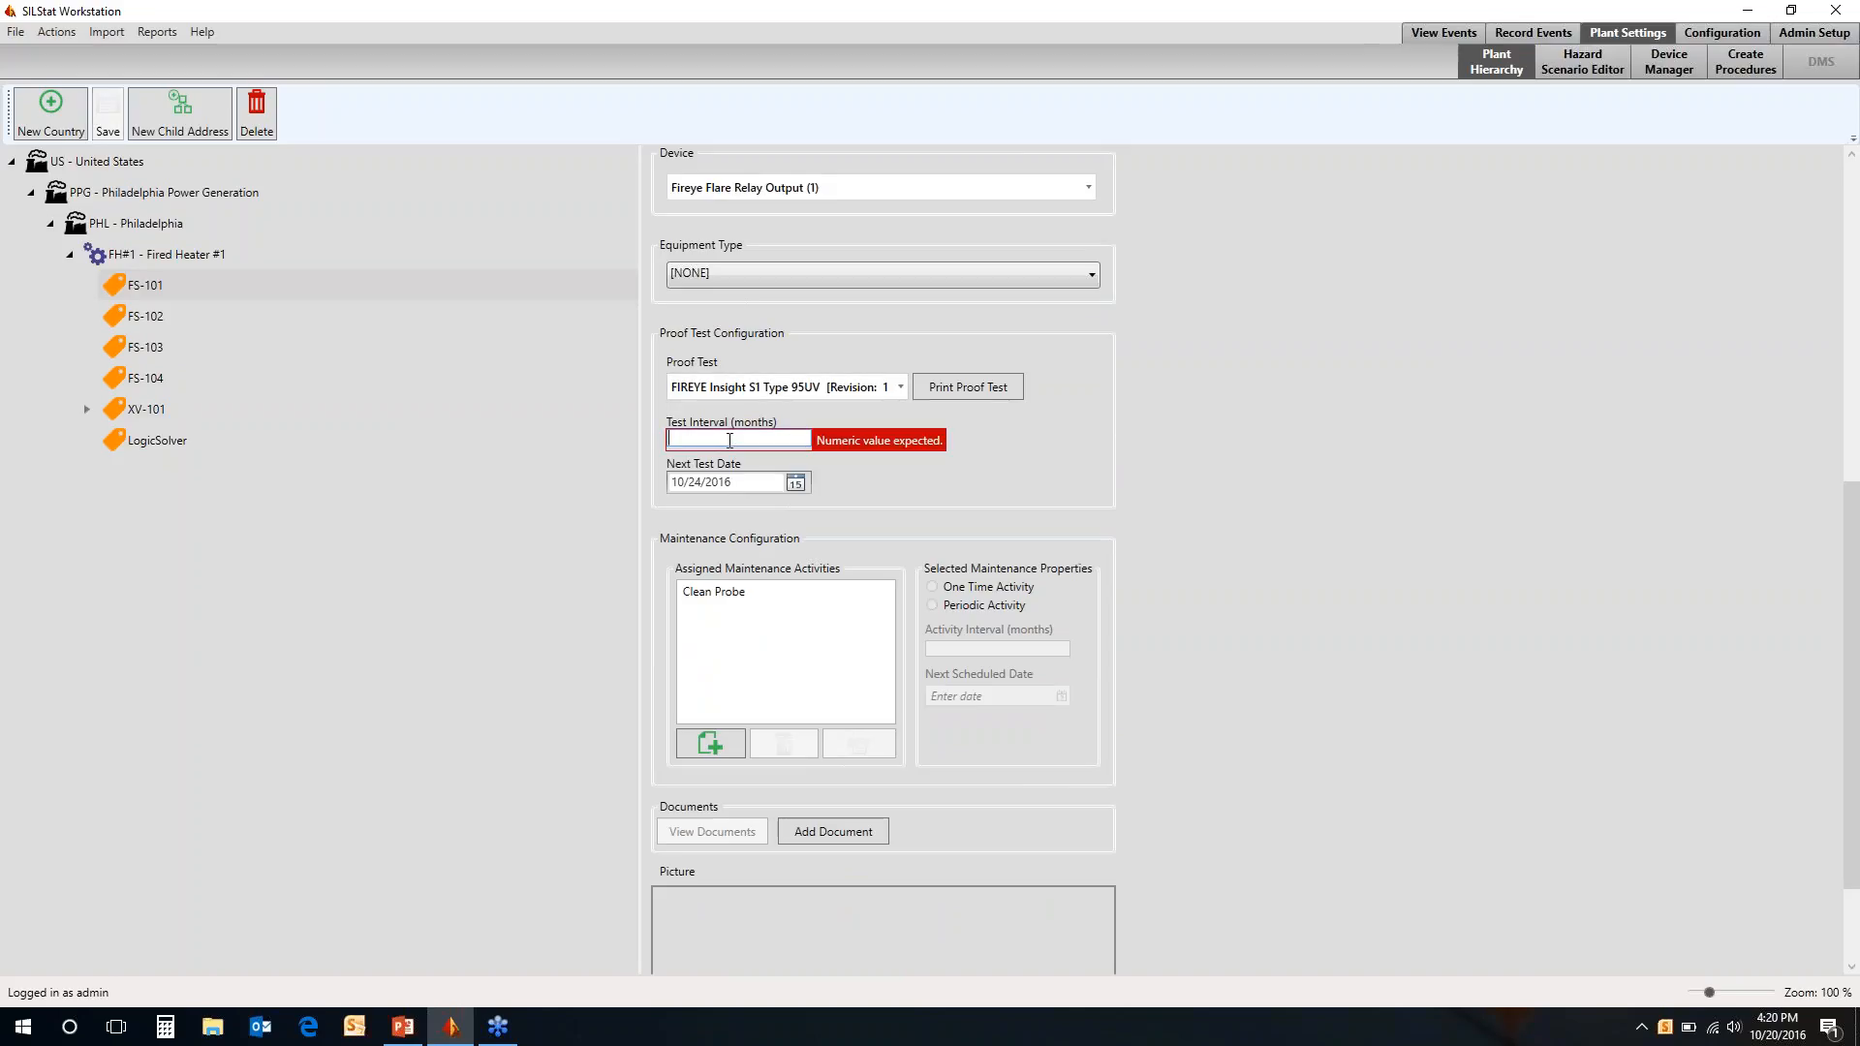
text(12.00)
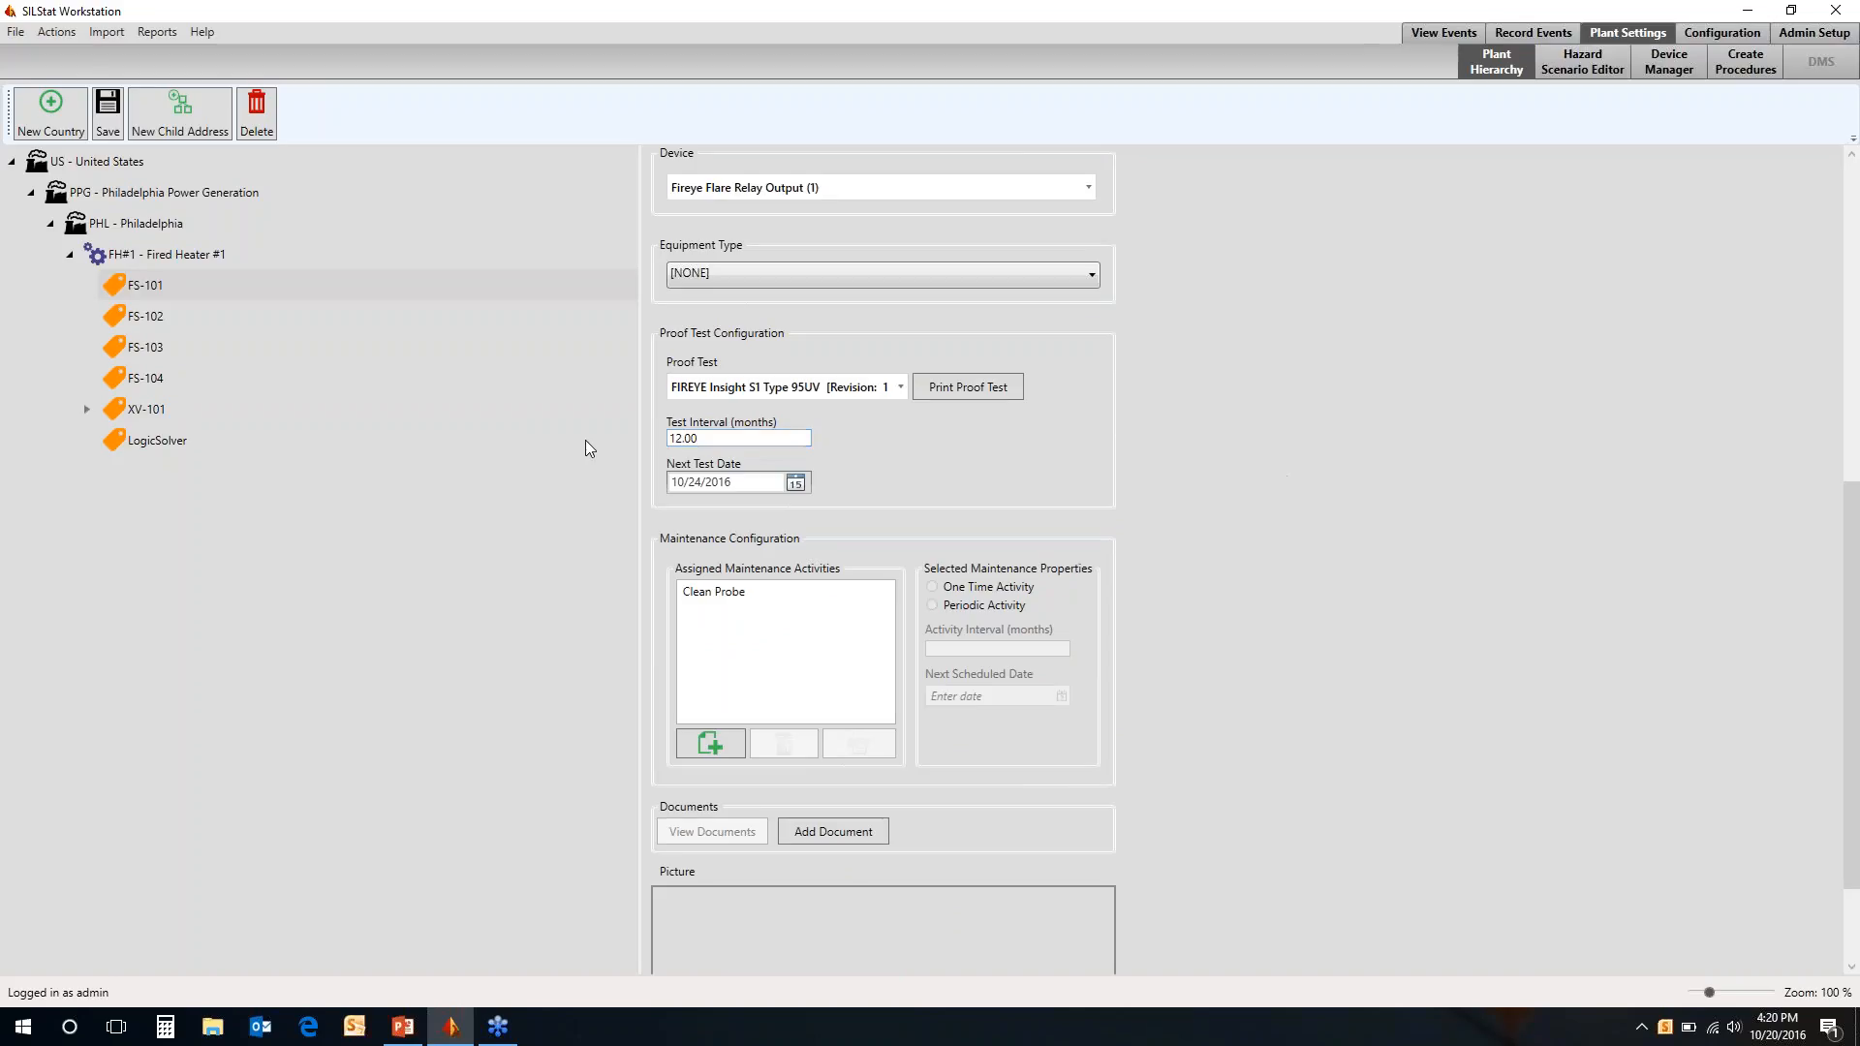
Set the next test date of FS-101 to 10/21/2016 and save the address
click(795, 484)
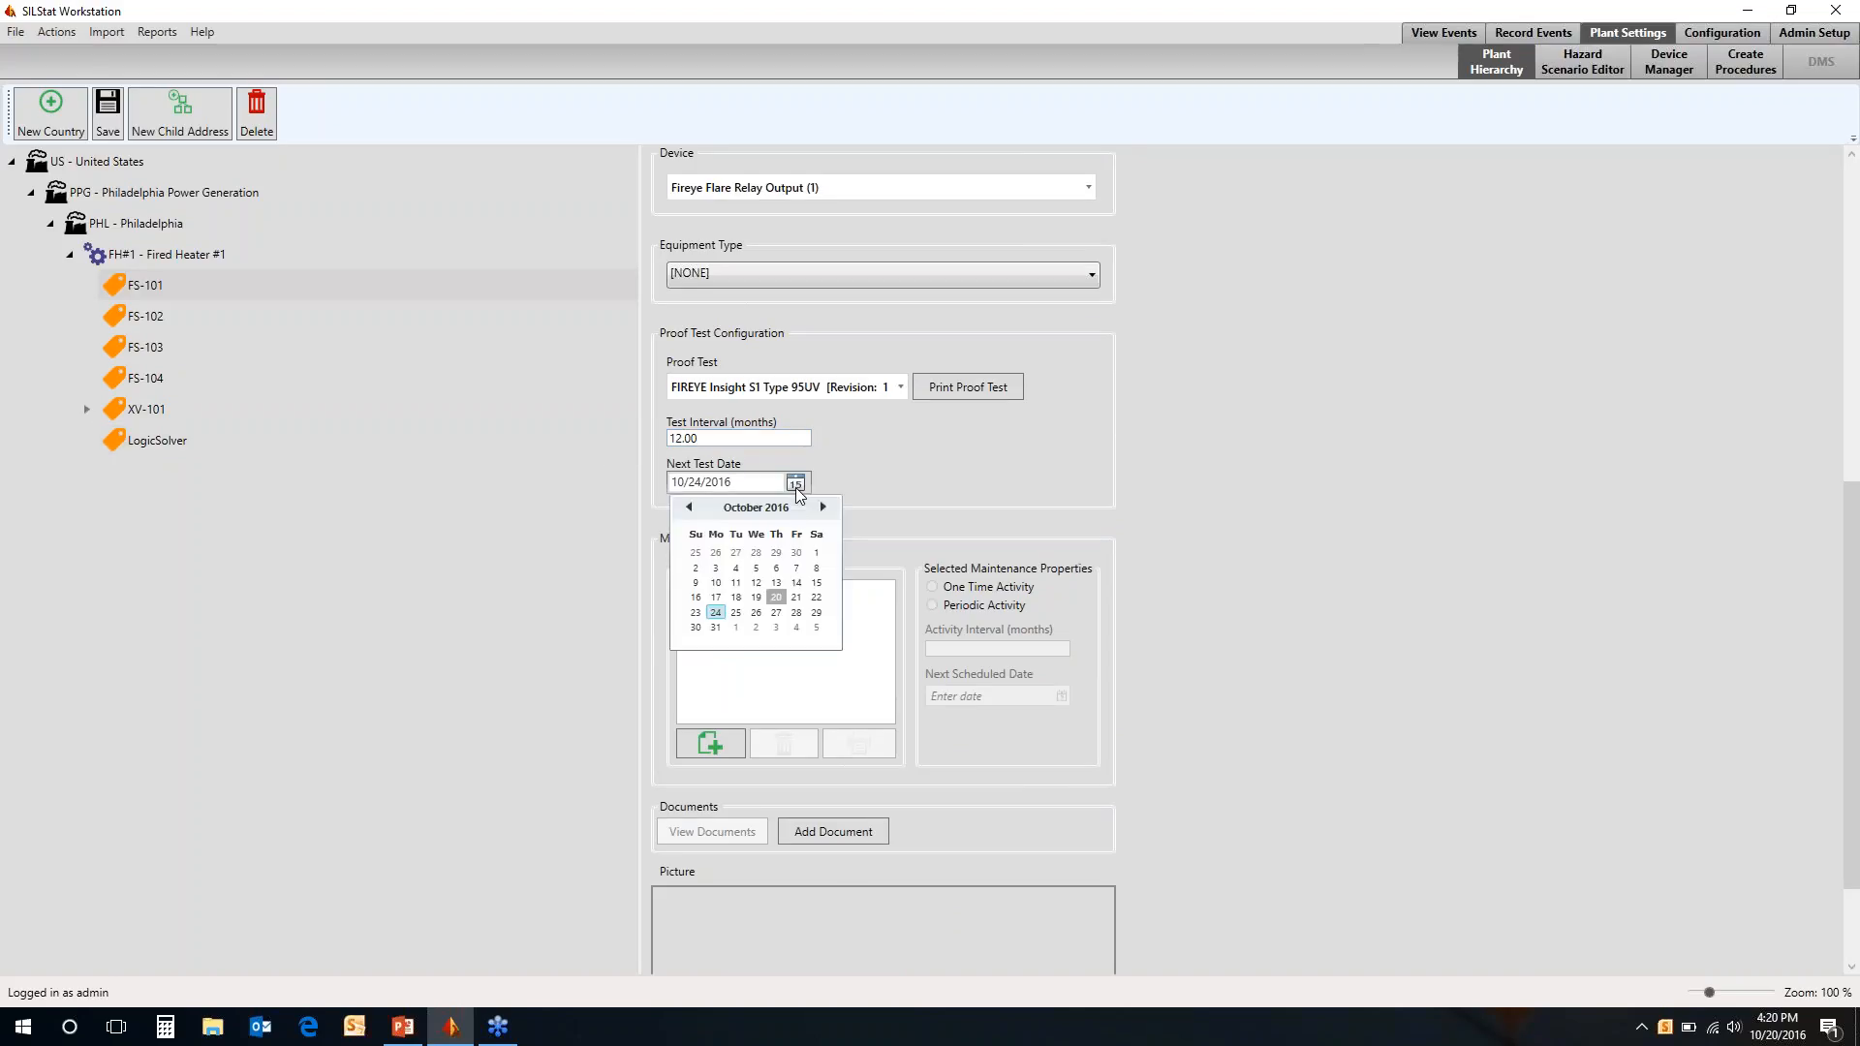
click(795, 597)
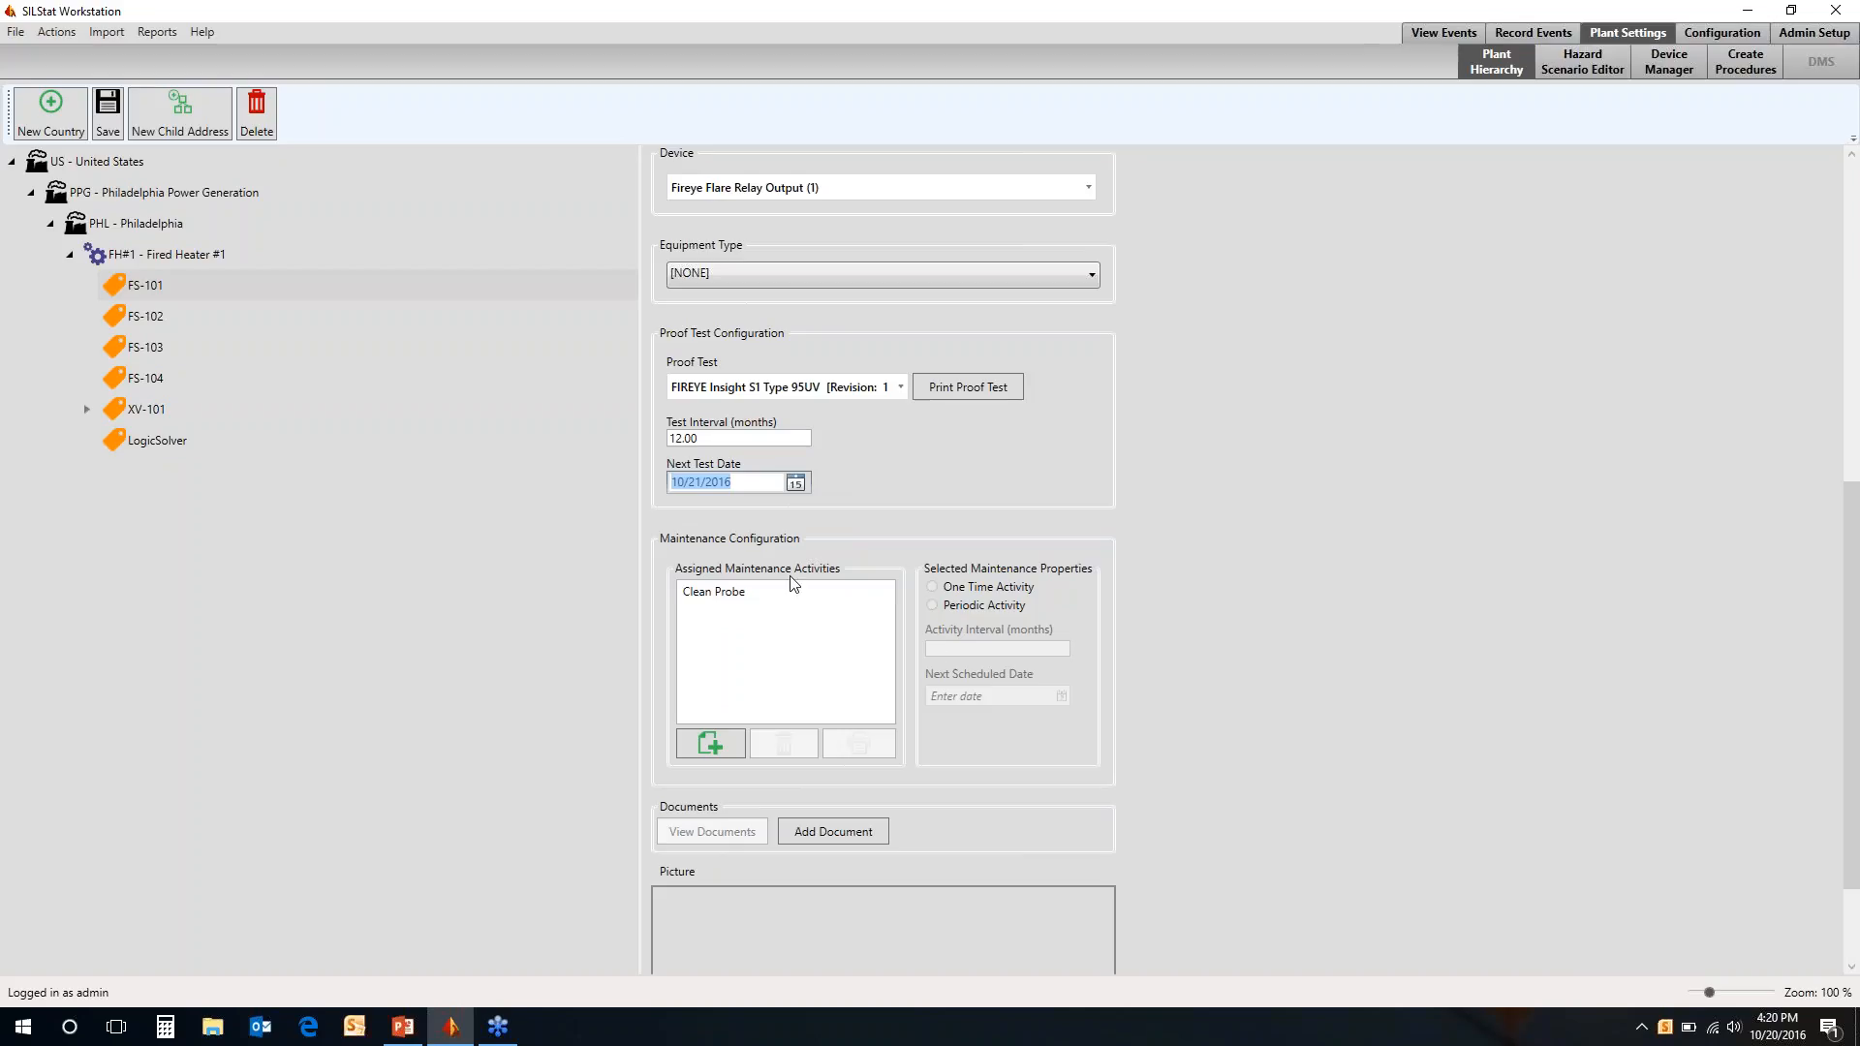
scroll(1371, 705, up, 3)
scroll(1370, 706, down, 6)
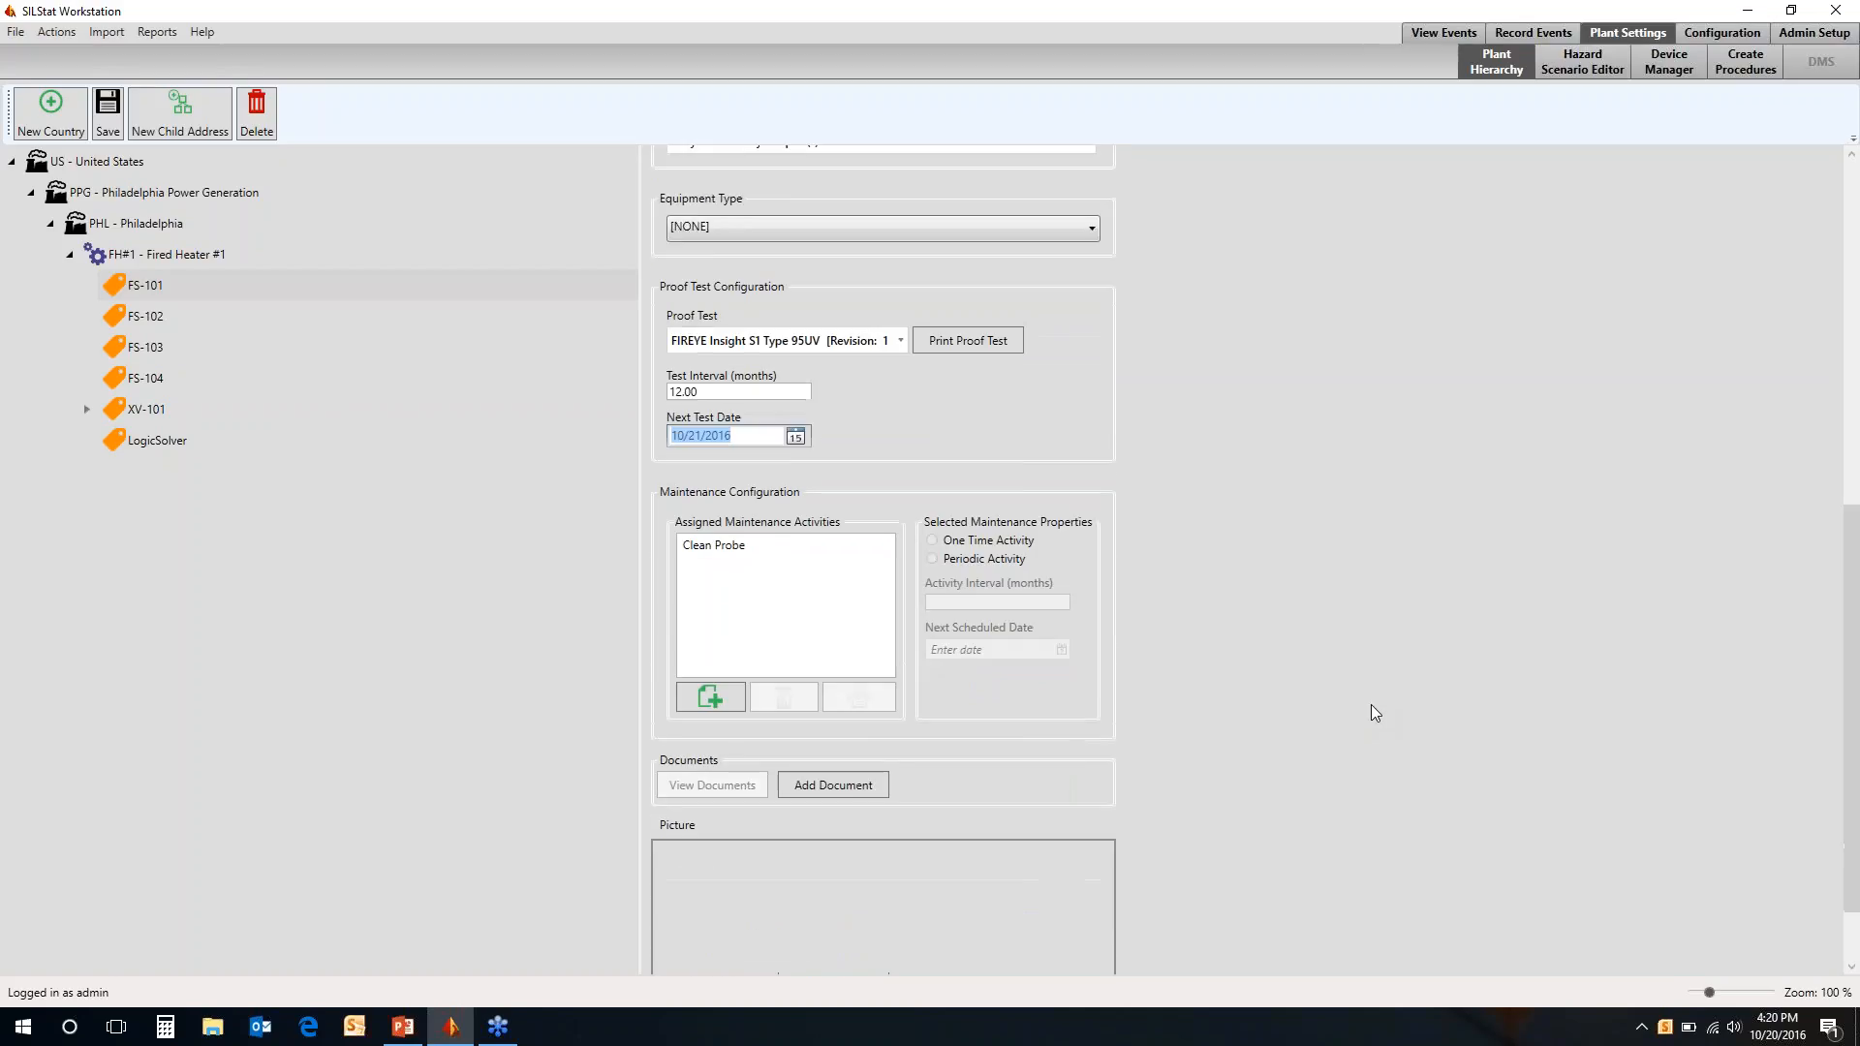
scroll(1370, 713, up, 1)
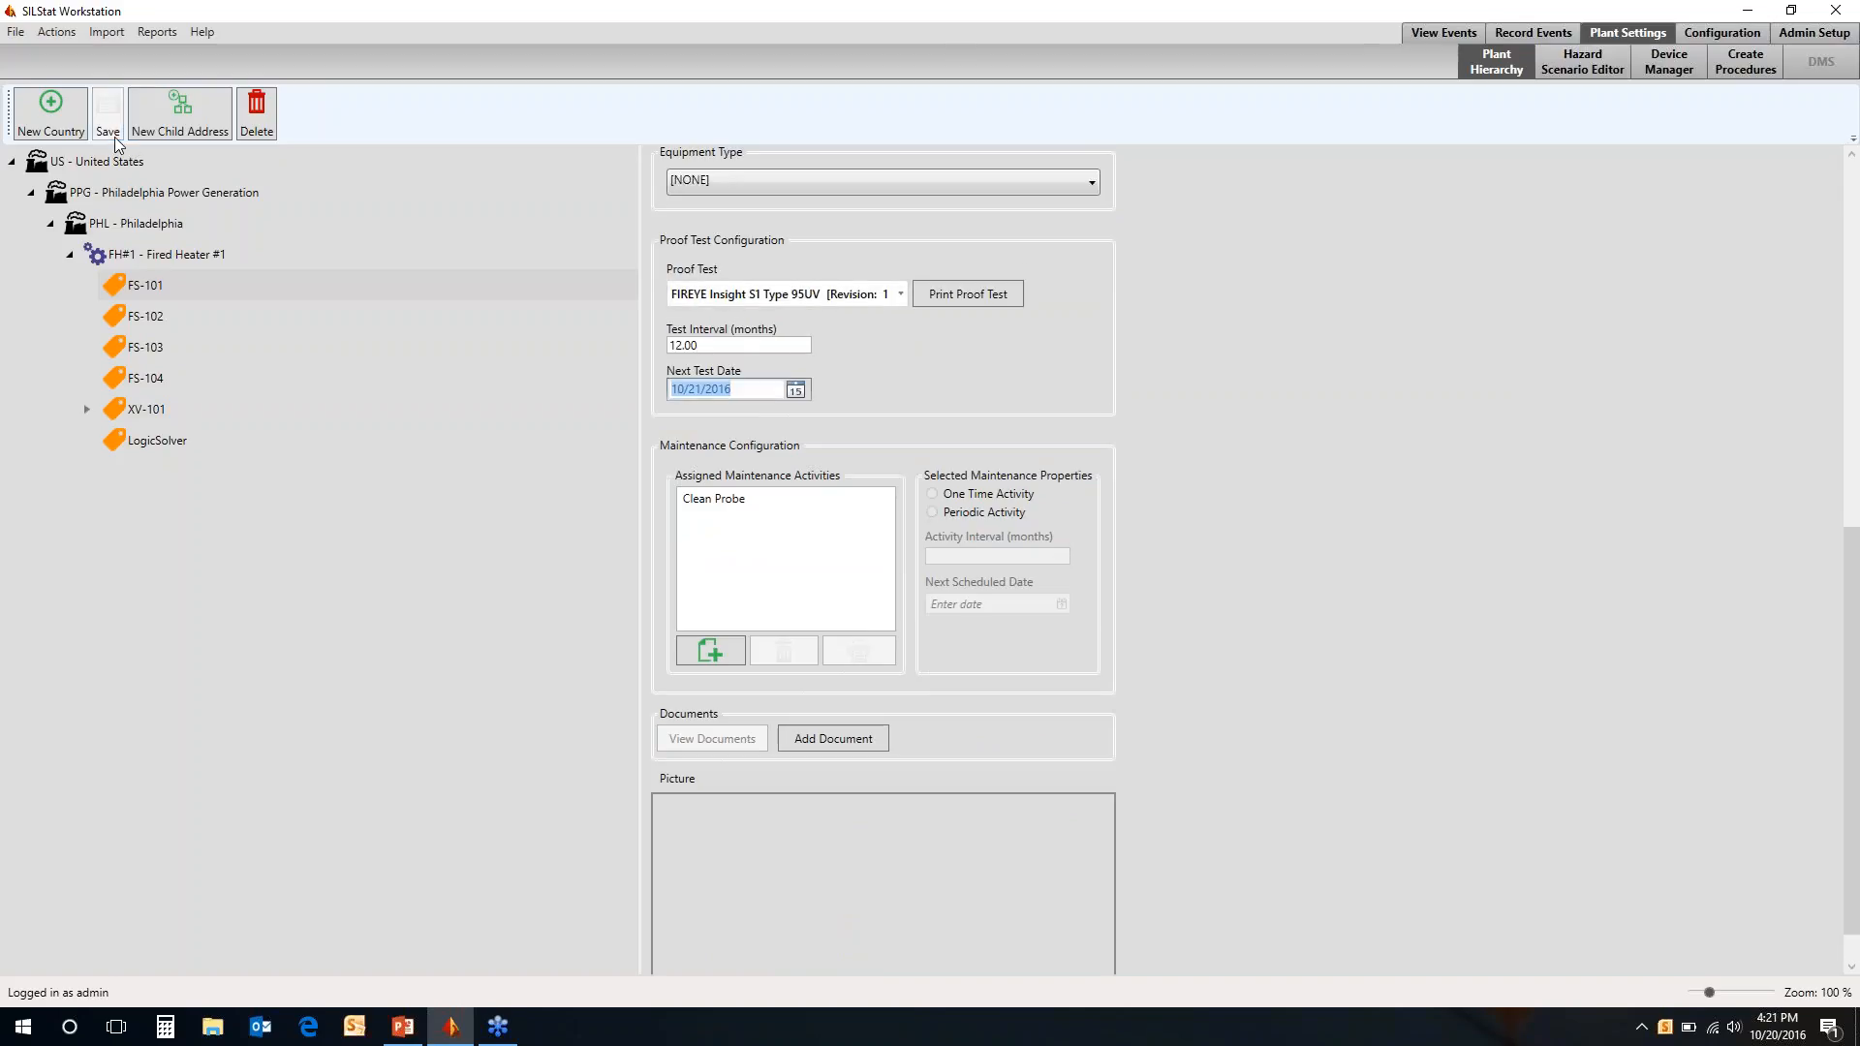
Check the FS-101 FIREYE proof test entry in the dashboard's list of due activities
click(1413, 39)
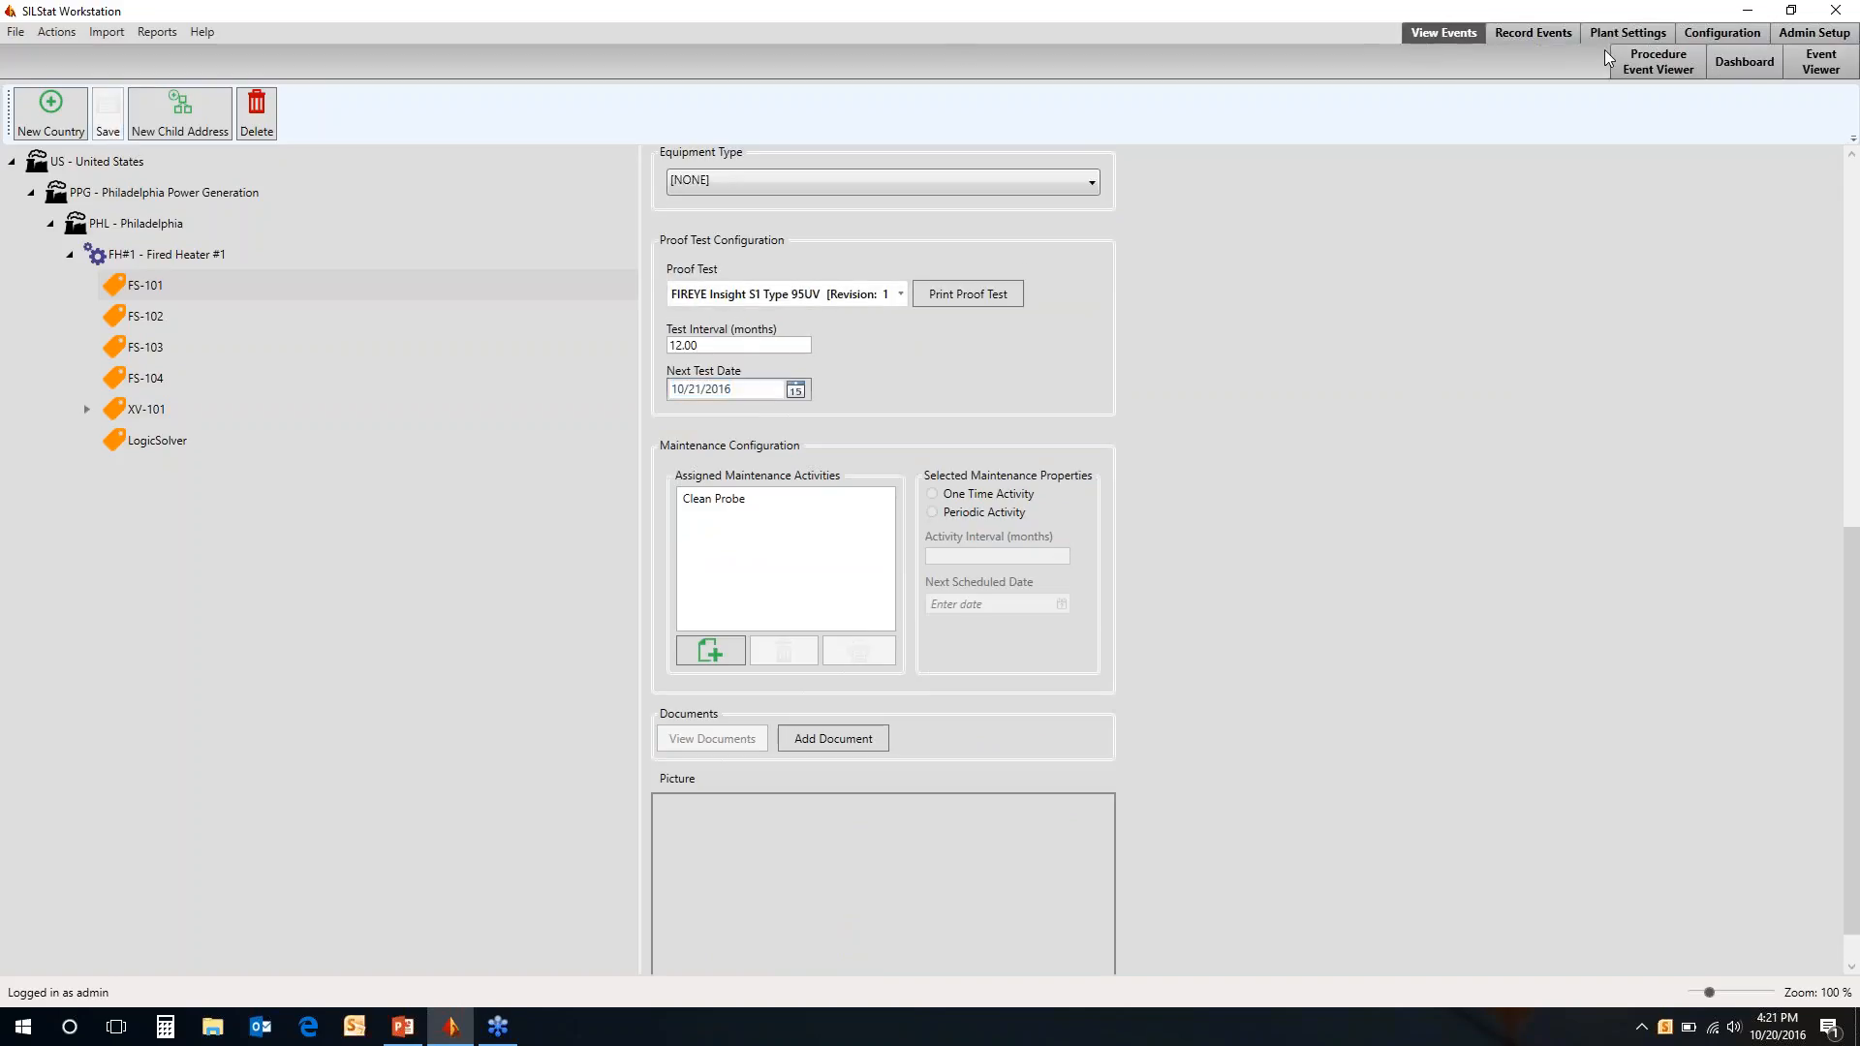
click(1738, 60)
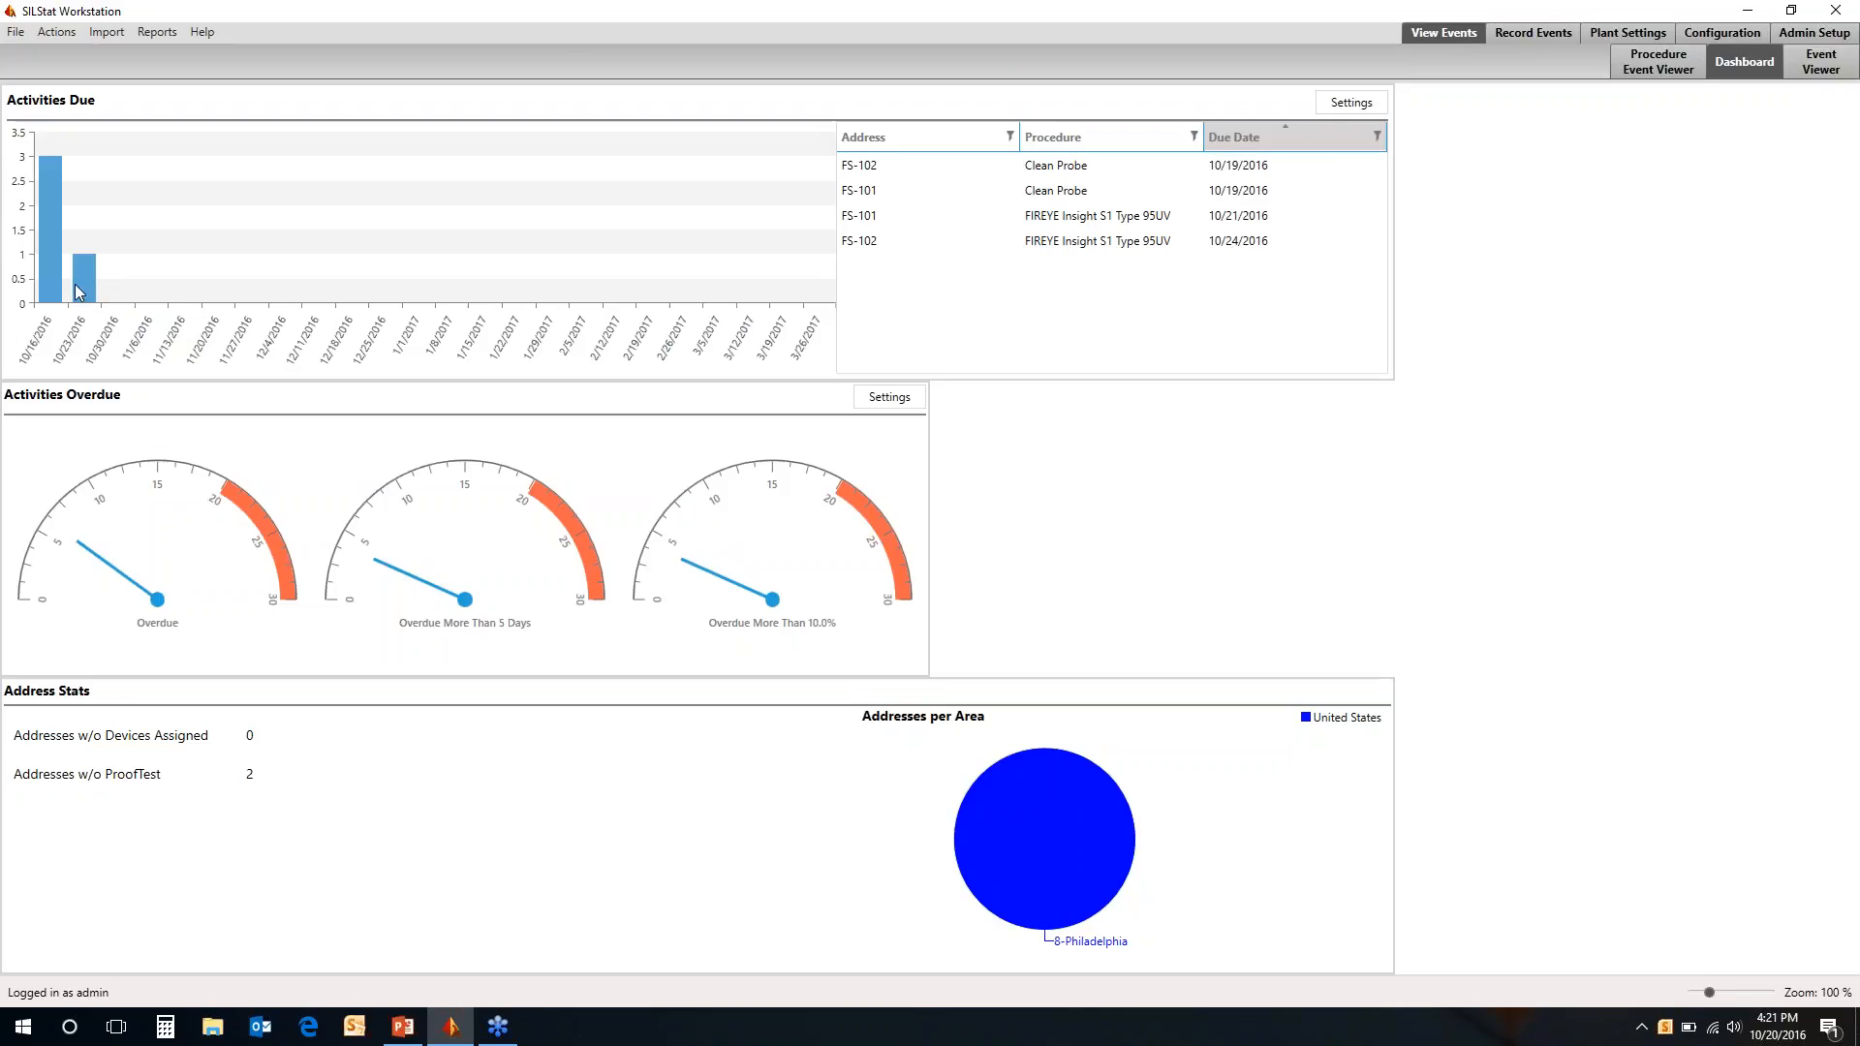
click(1121, 215)
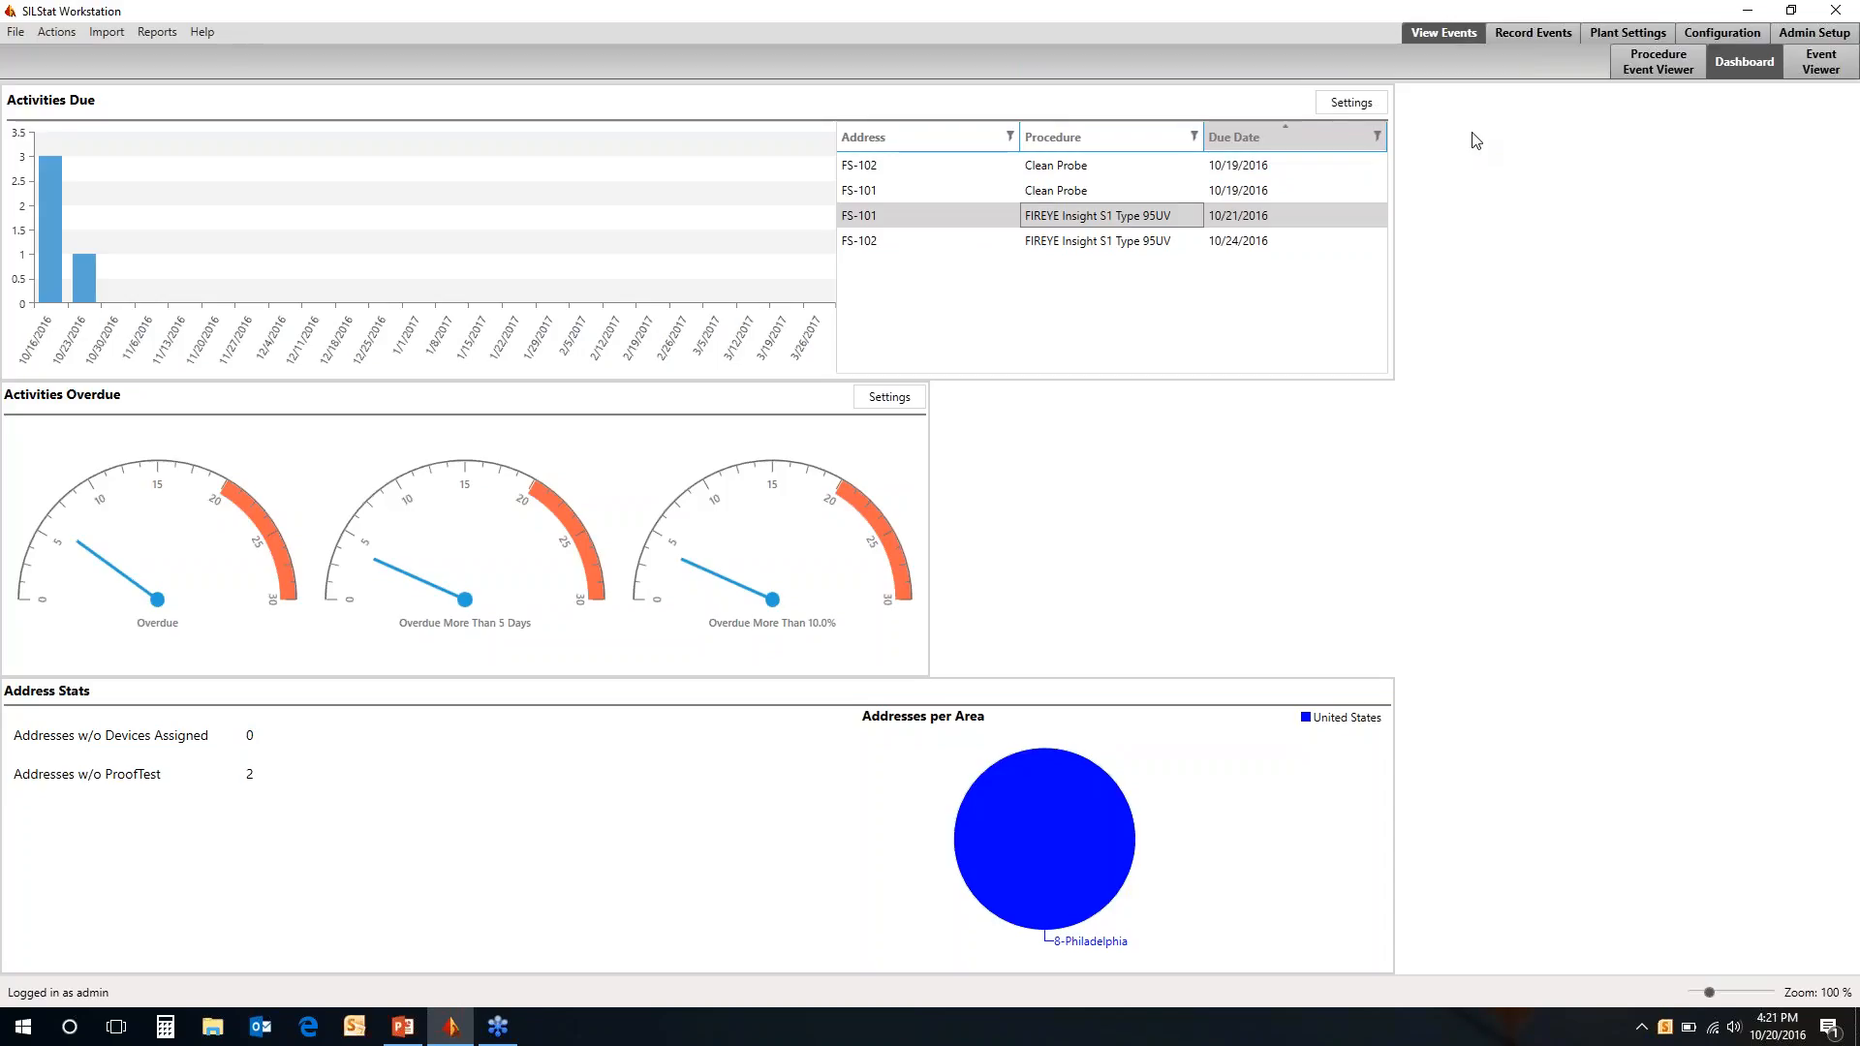
Open Hazard Scenario #1 of Fired Heater #1 in the Hazard Scenario Editor and expand its protection layers
click(1628, 37)
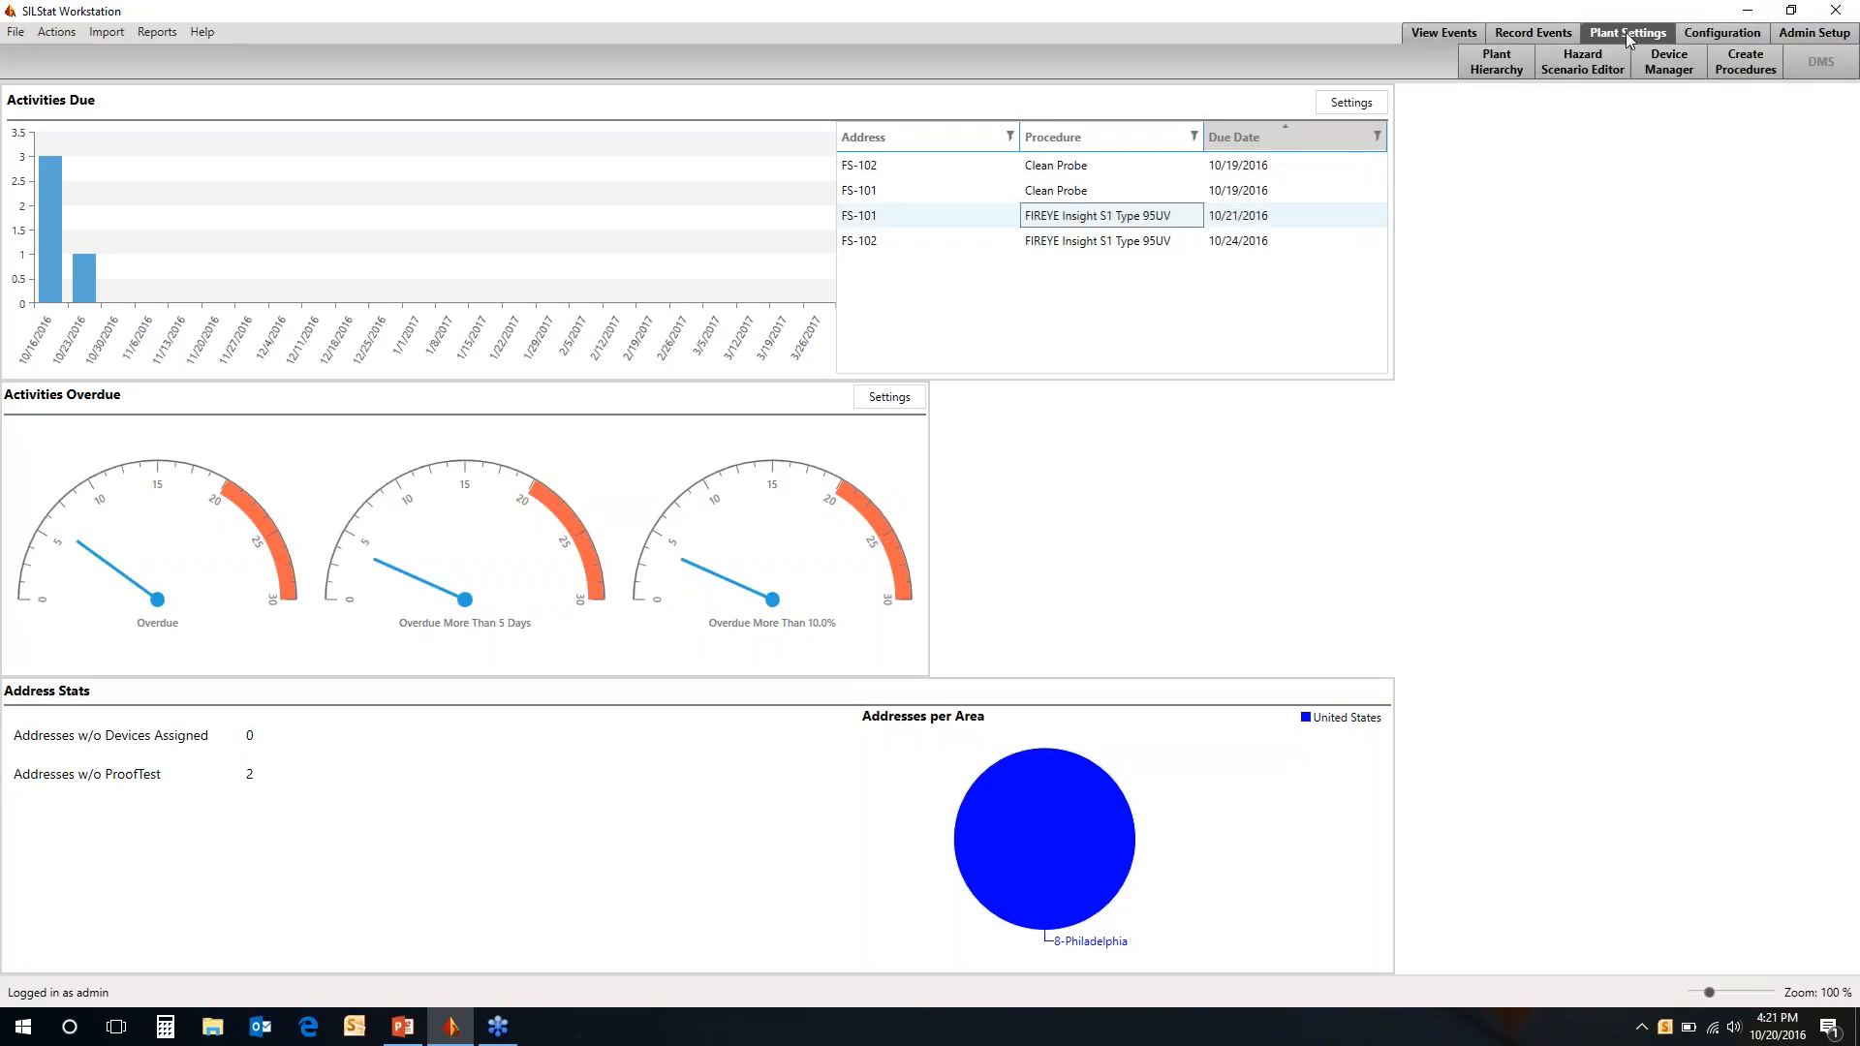
click(1598, 70)
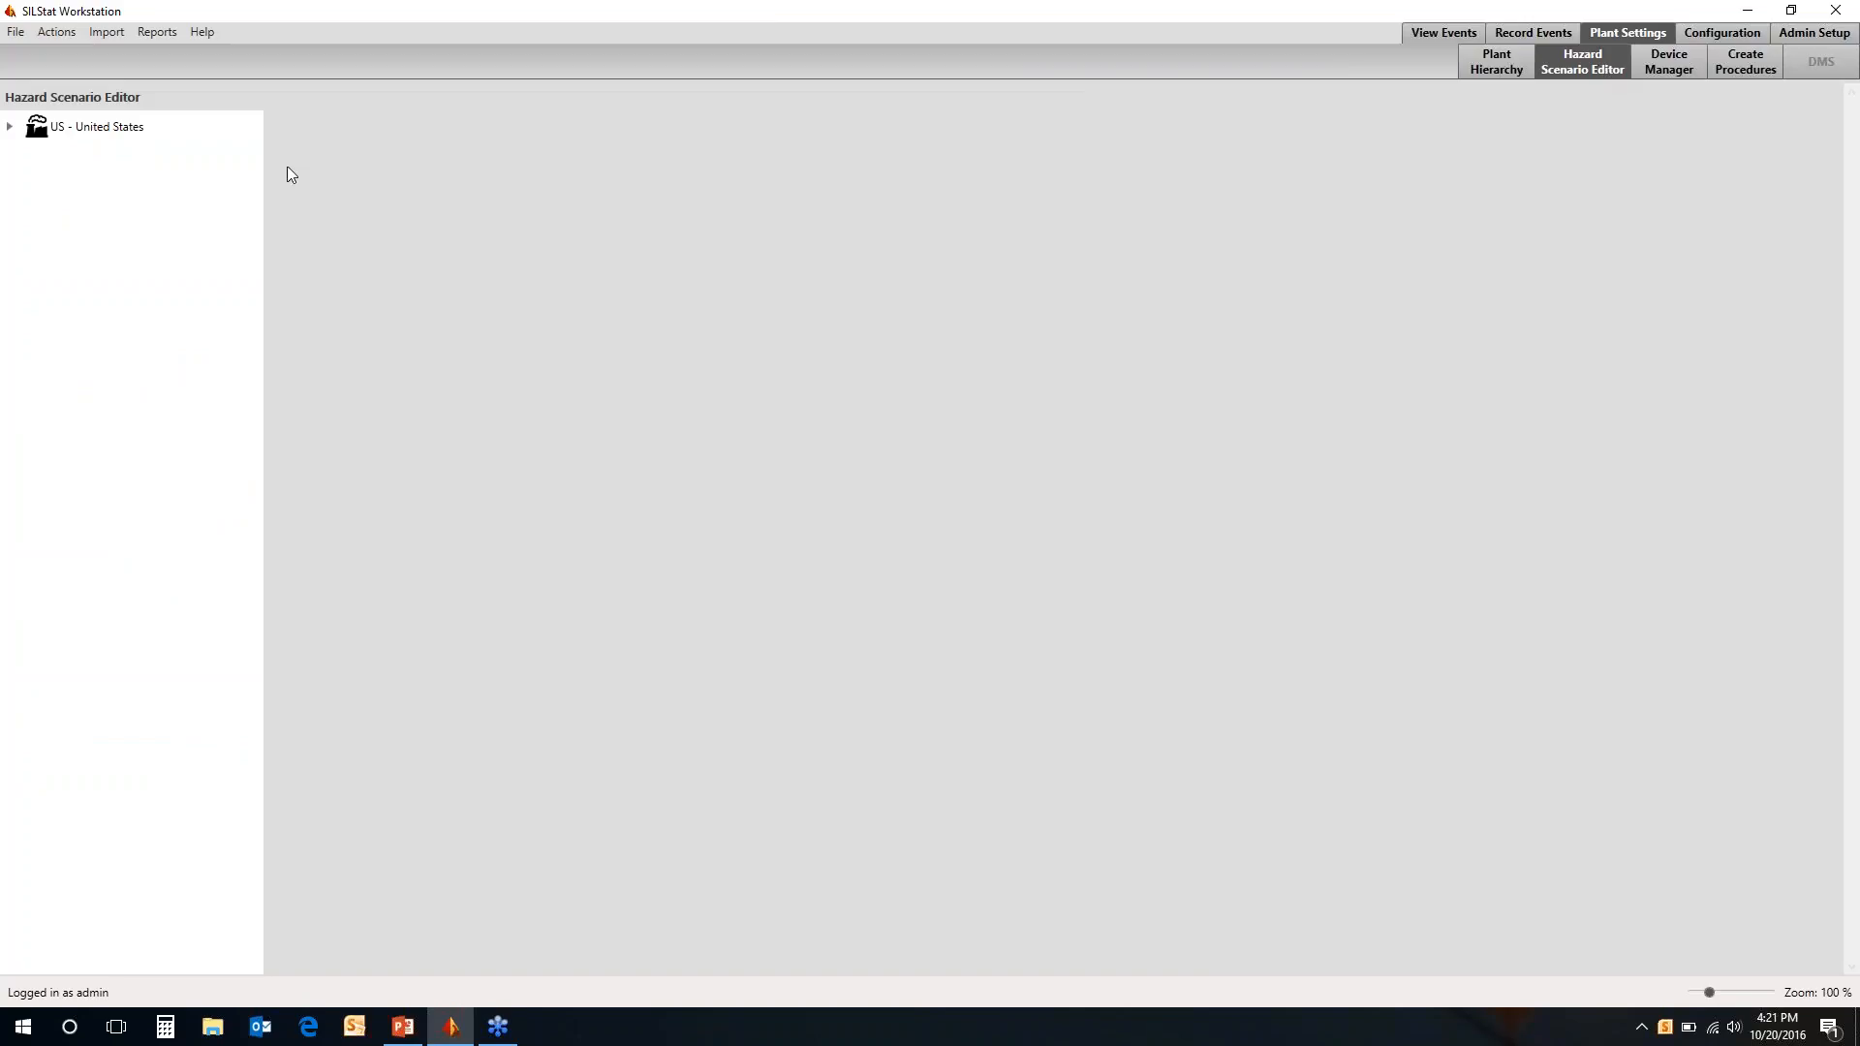
click(11, 127)
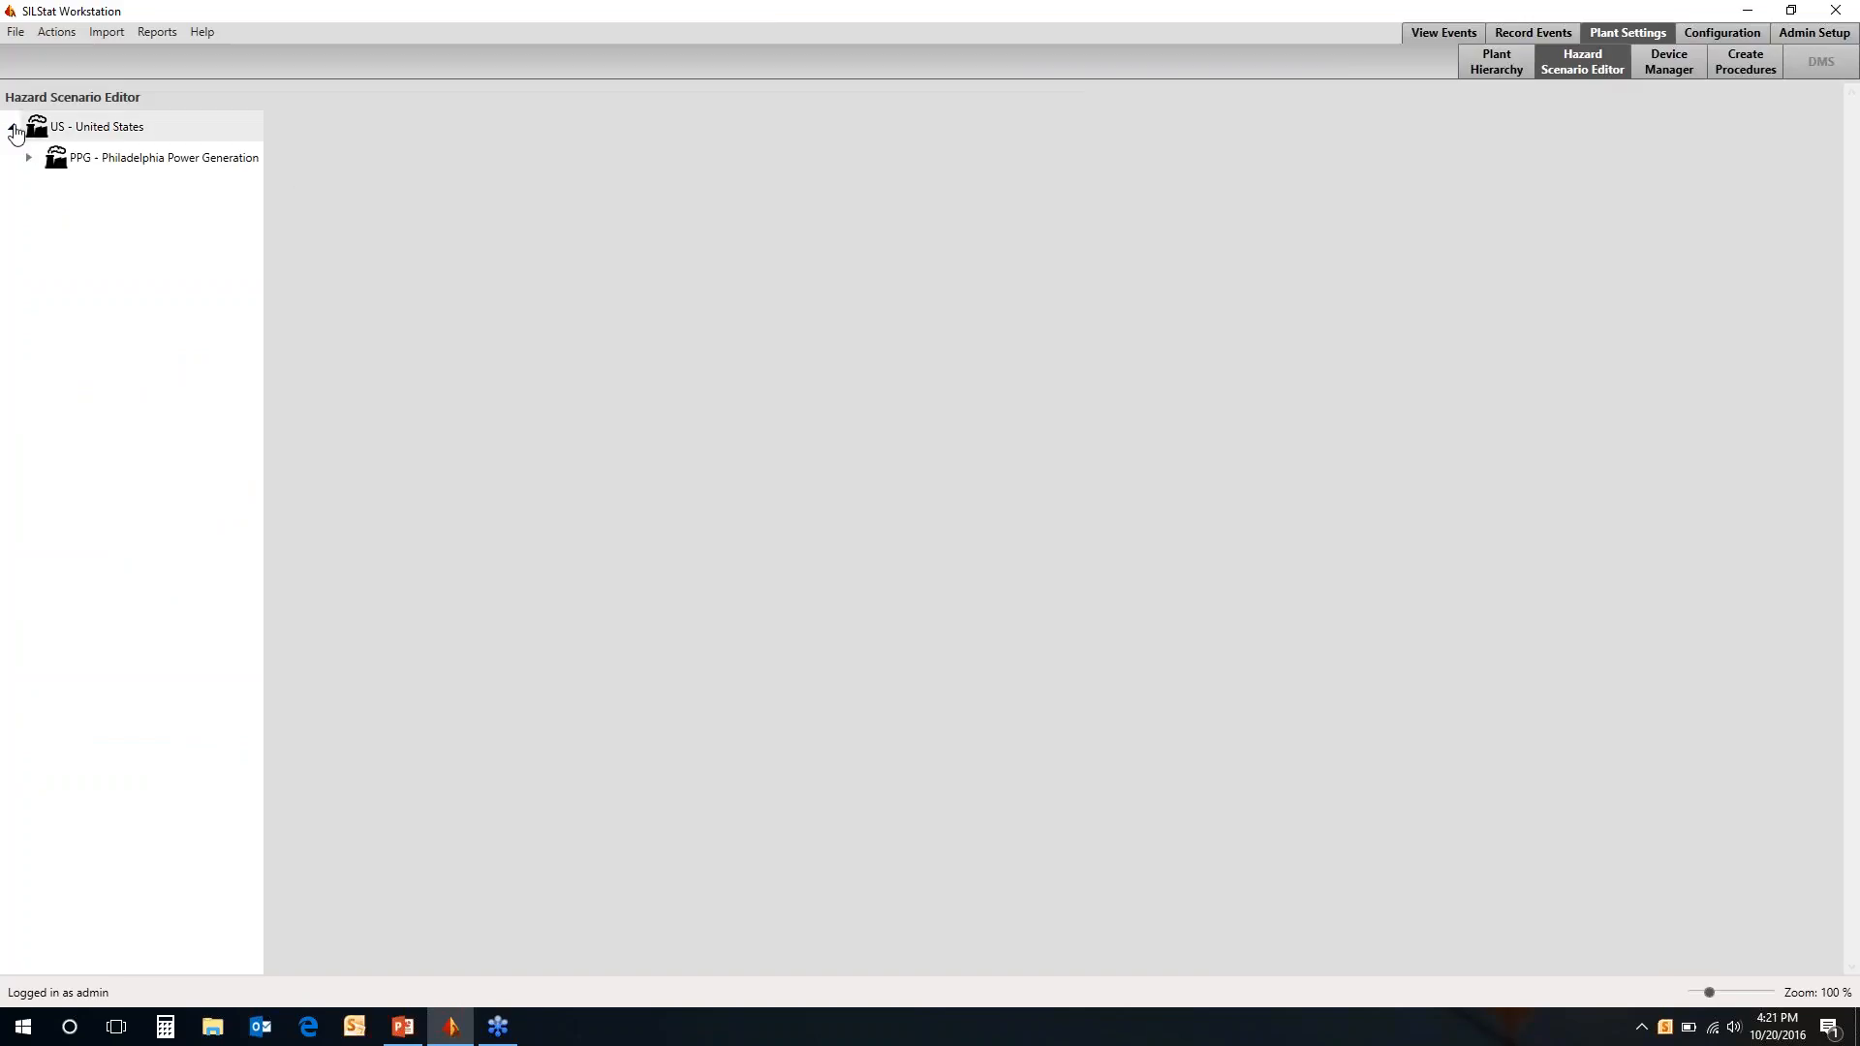
click(30, 158)
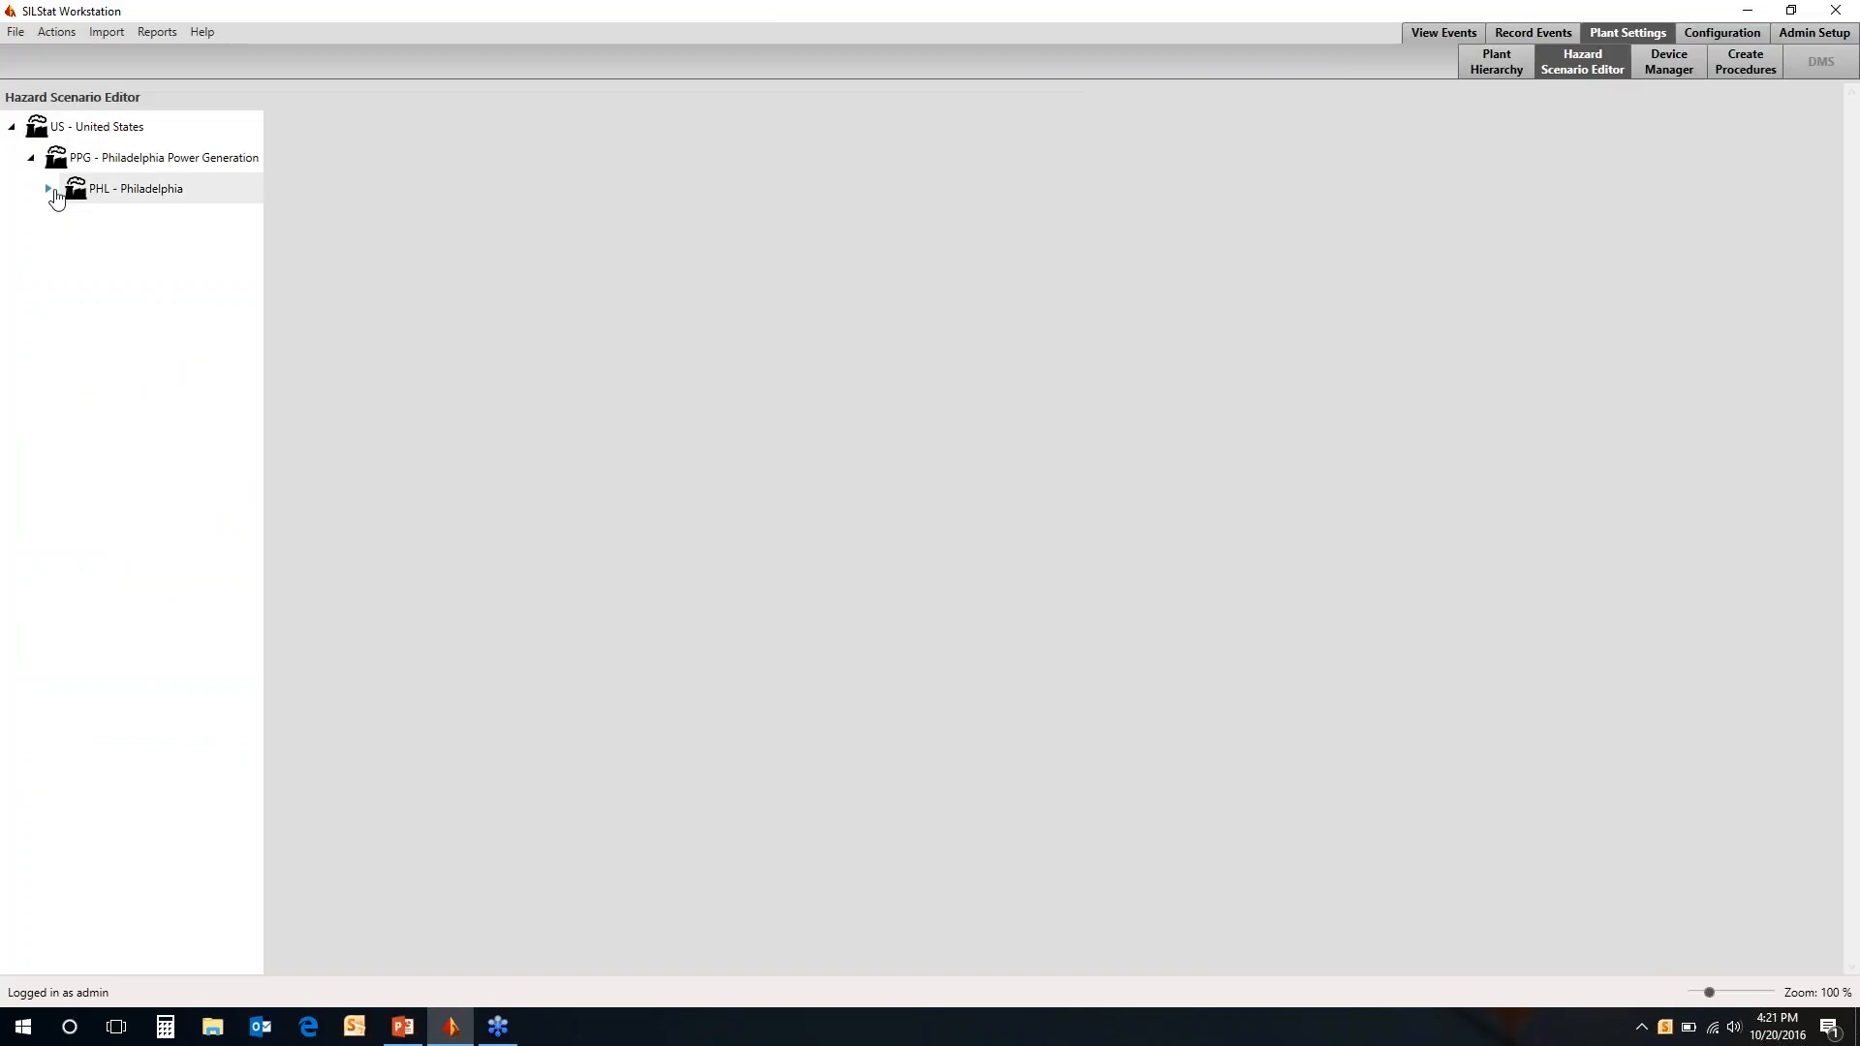
click(52, 190)
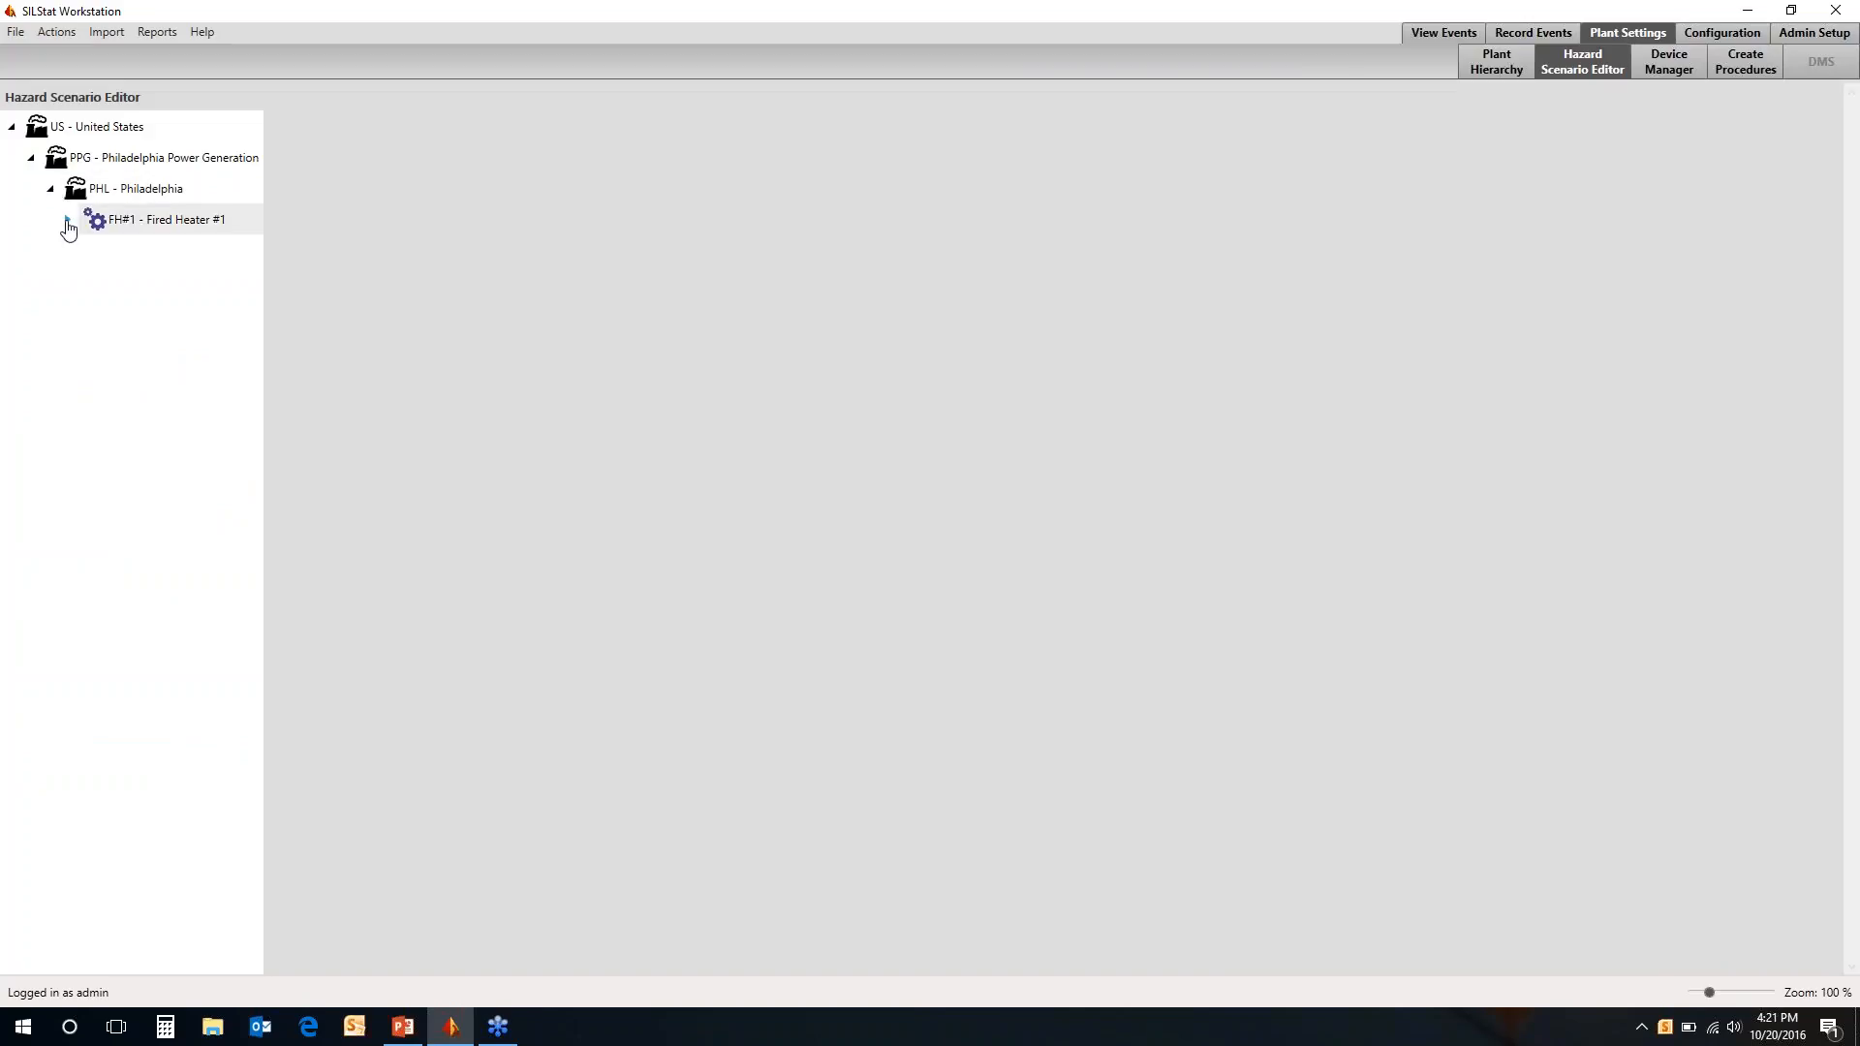
click(66, 221)
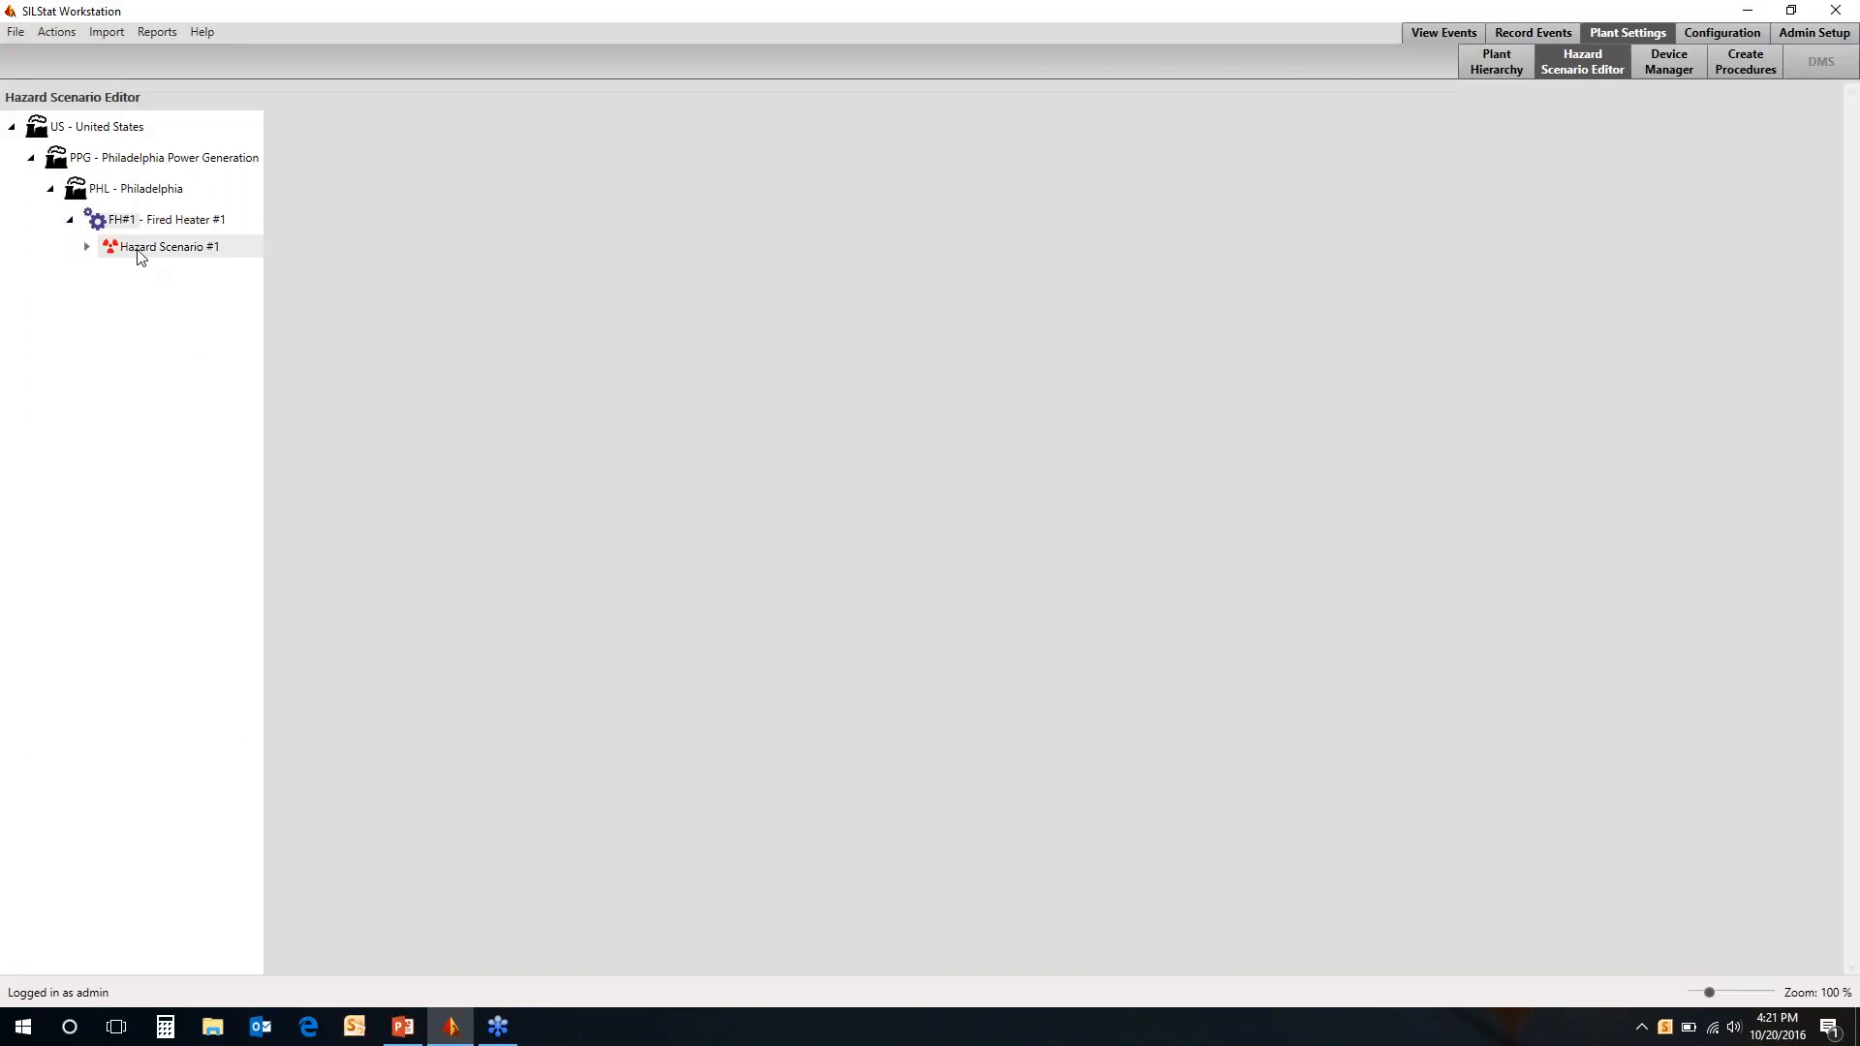
click(140, 249)
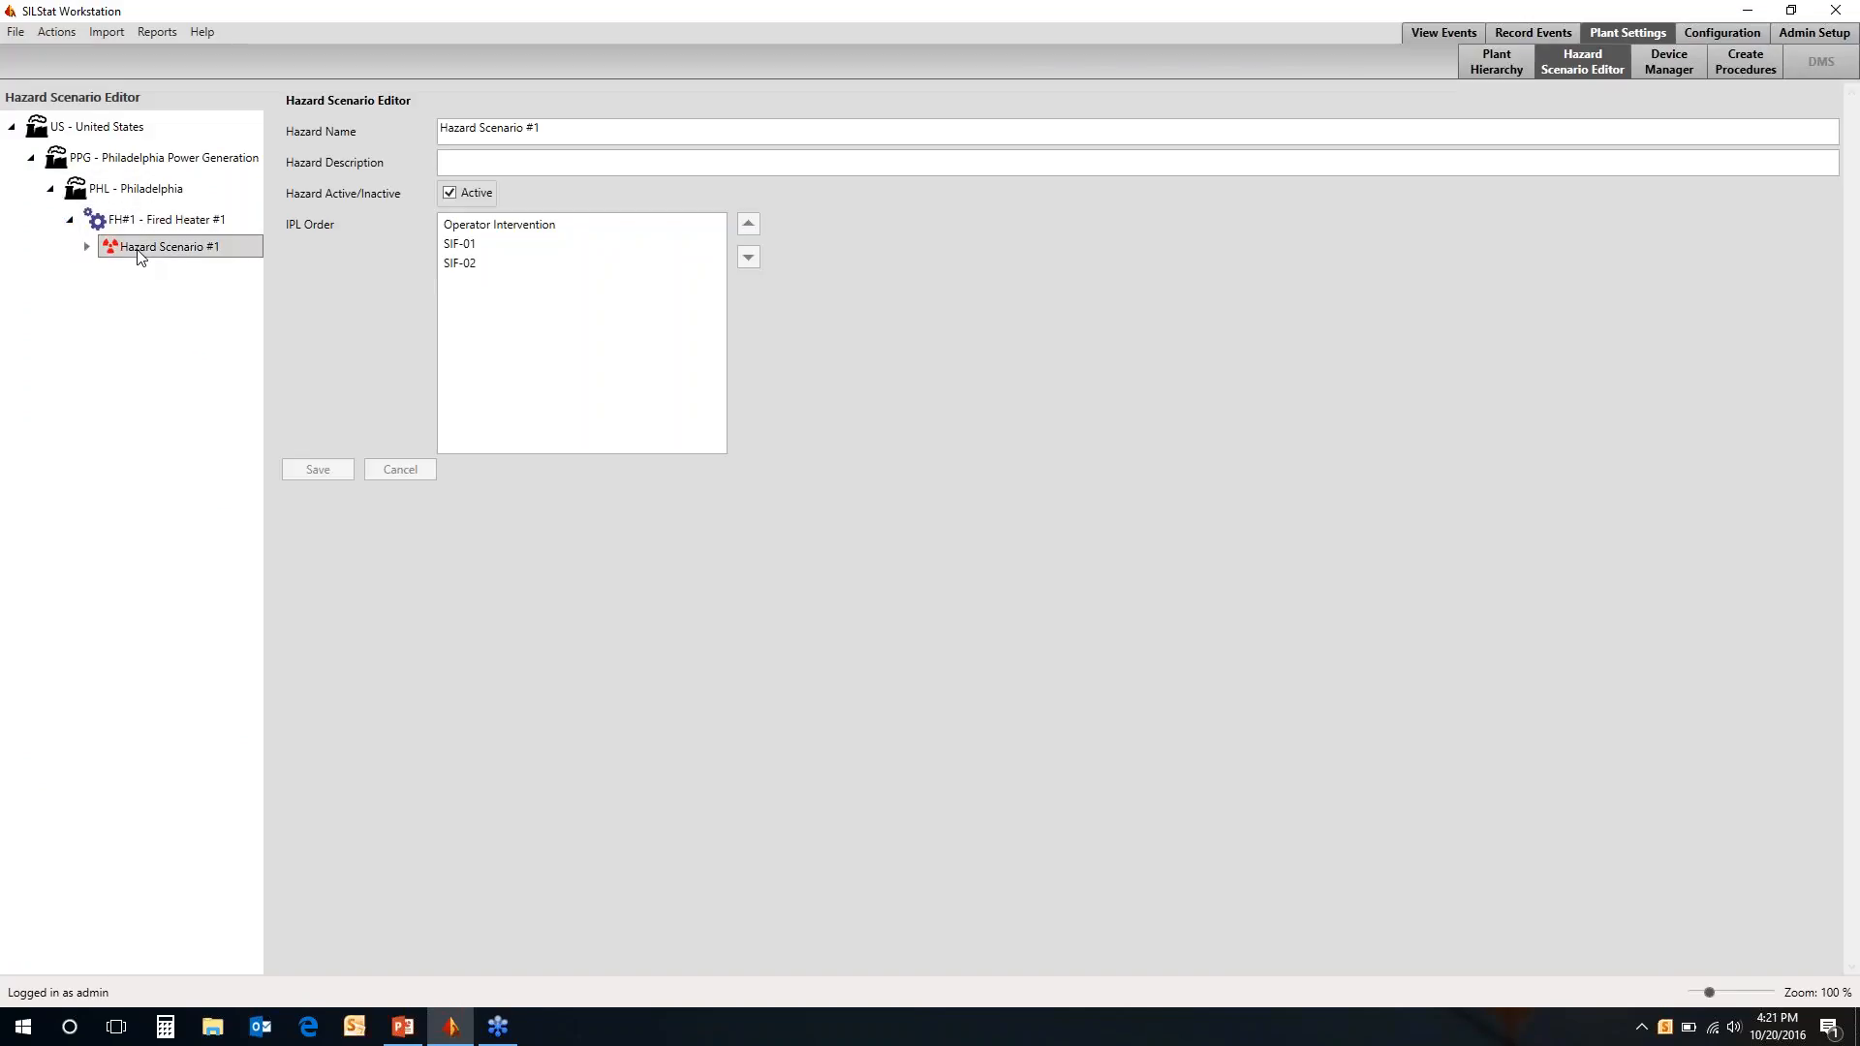
click(87, 248)
Move Operator Intervention to the end of the IPL order in Hazard Scenario #1
click(600, 219)
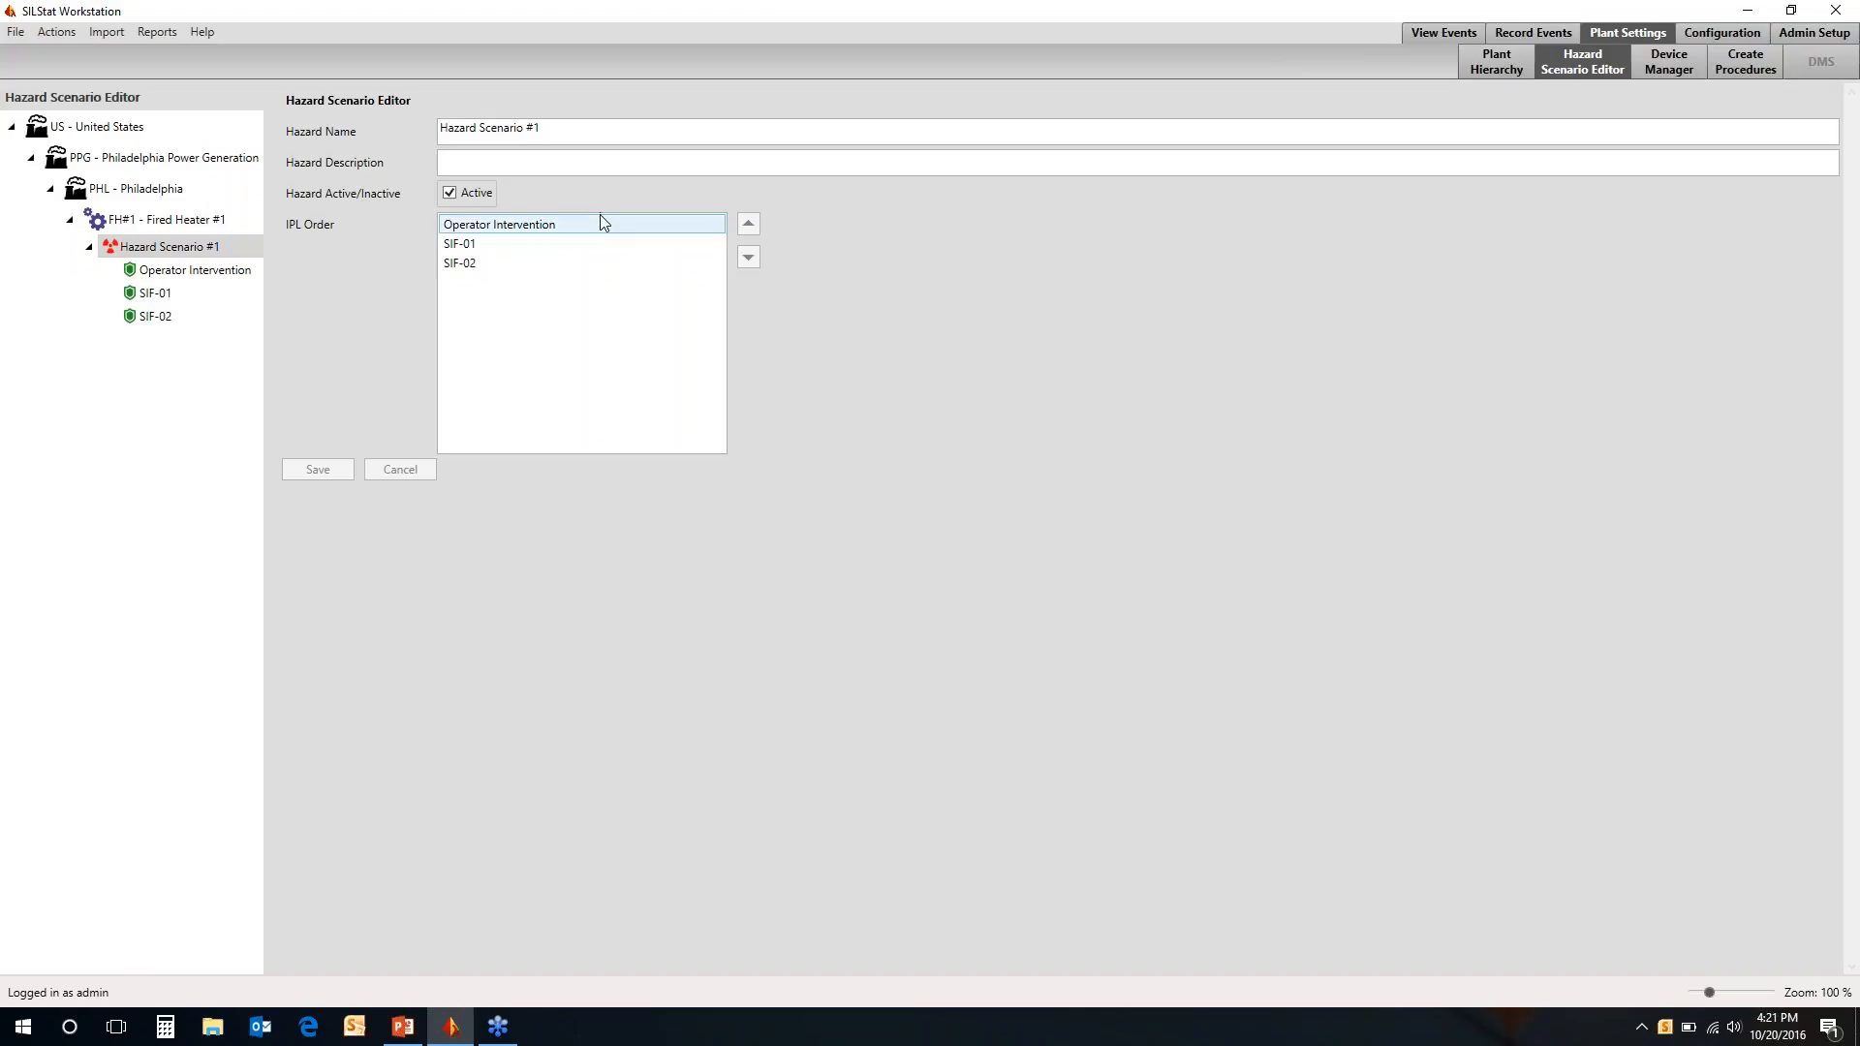
click(748, 255)
click(748, 256)
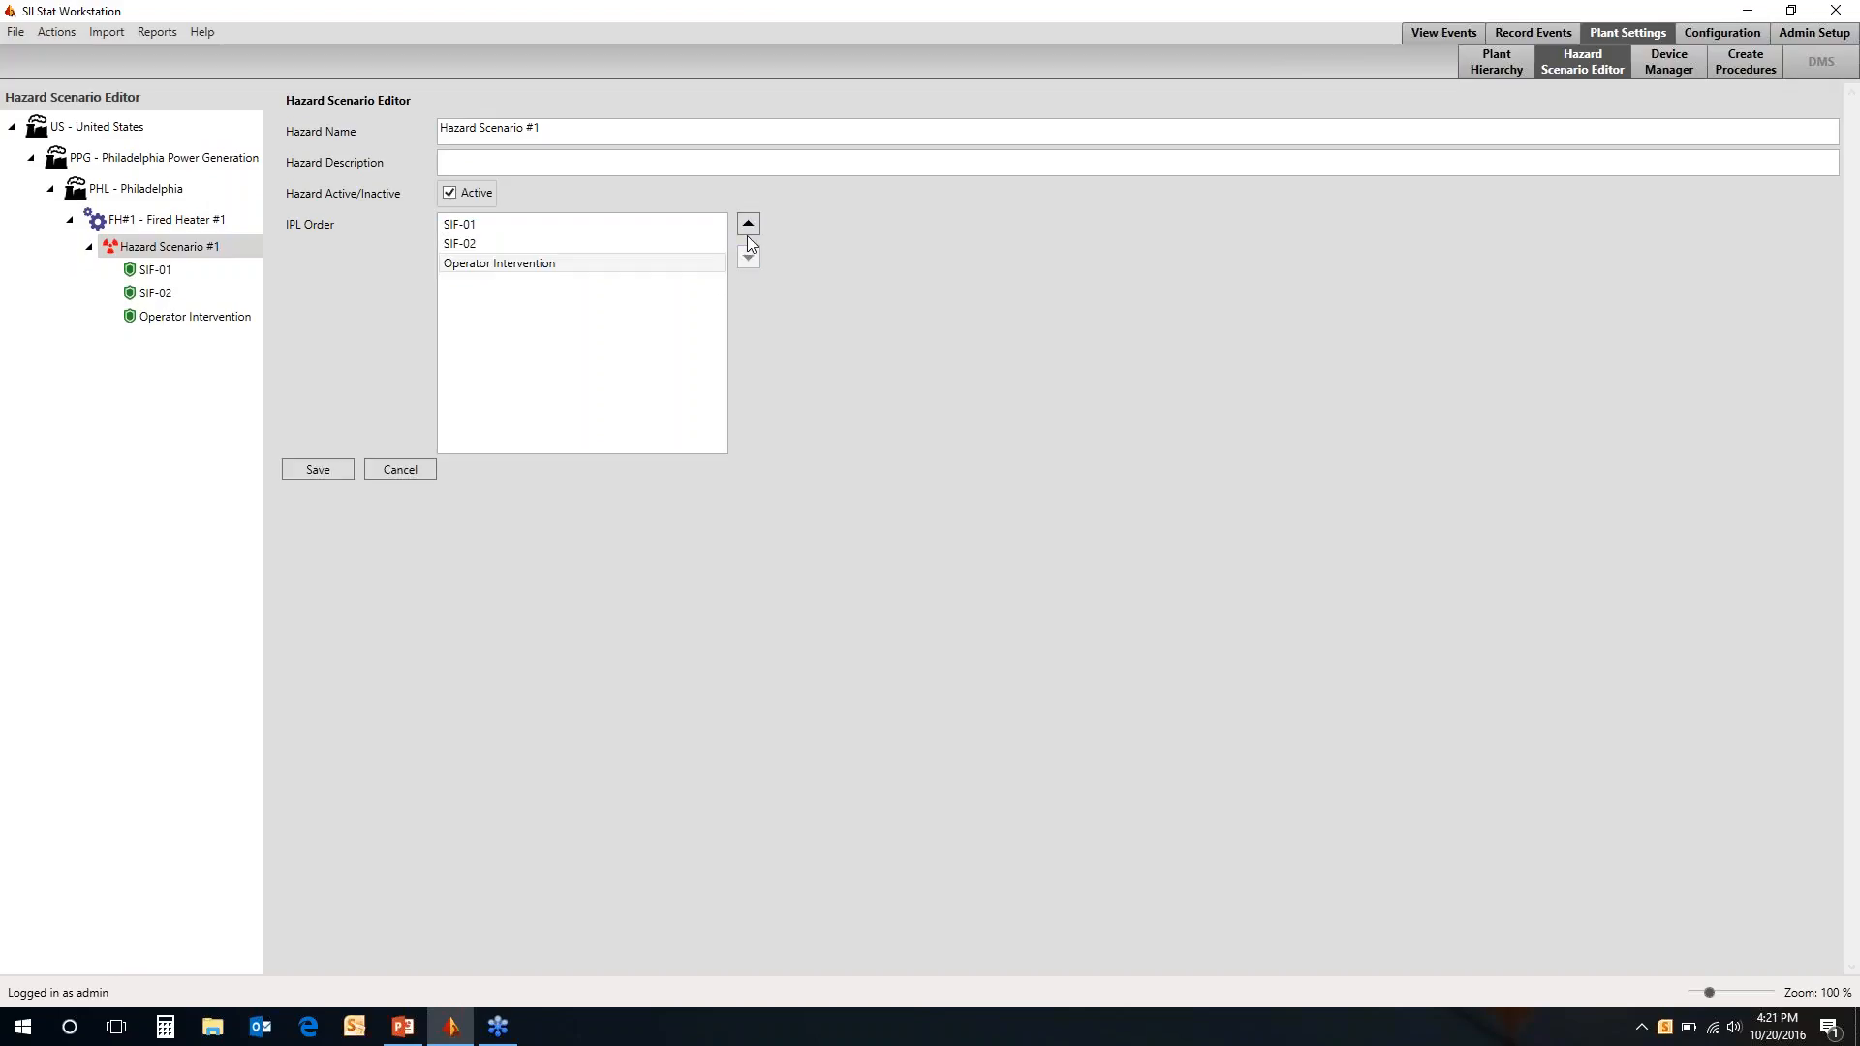
Move Operator Intervention back to the start of the IPL order and save the hazard scenario
click(748, 225)
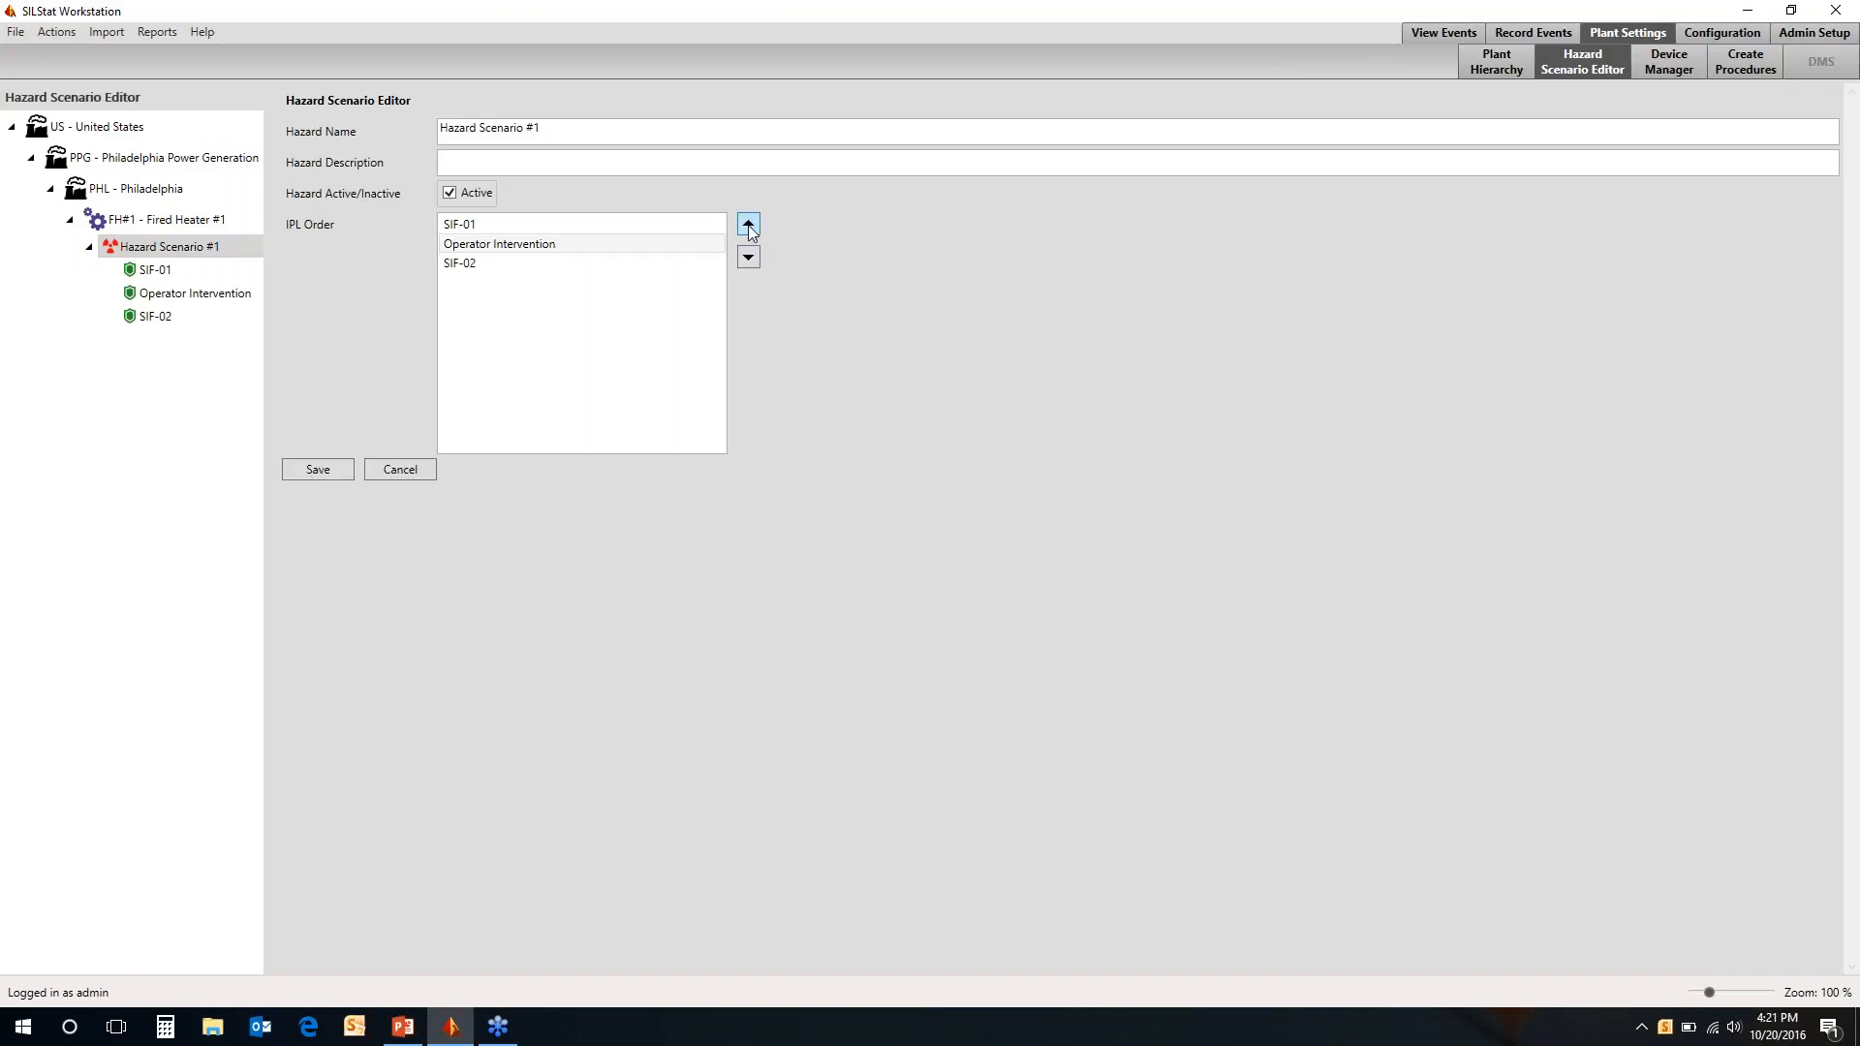
click(748, 224)
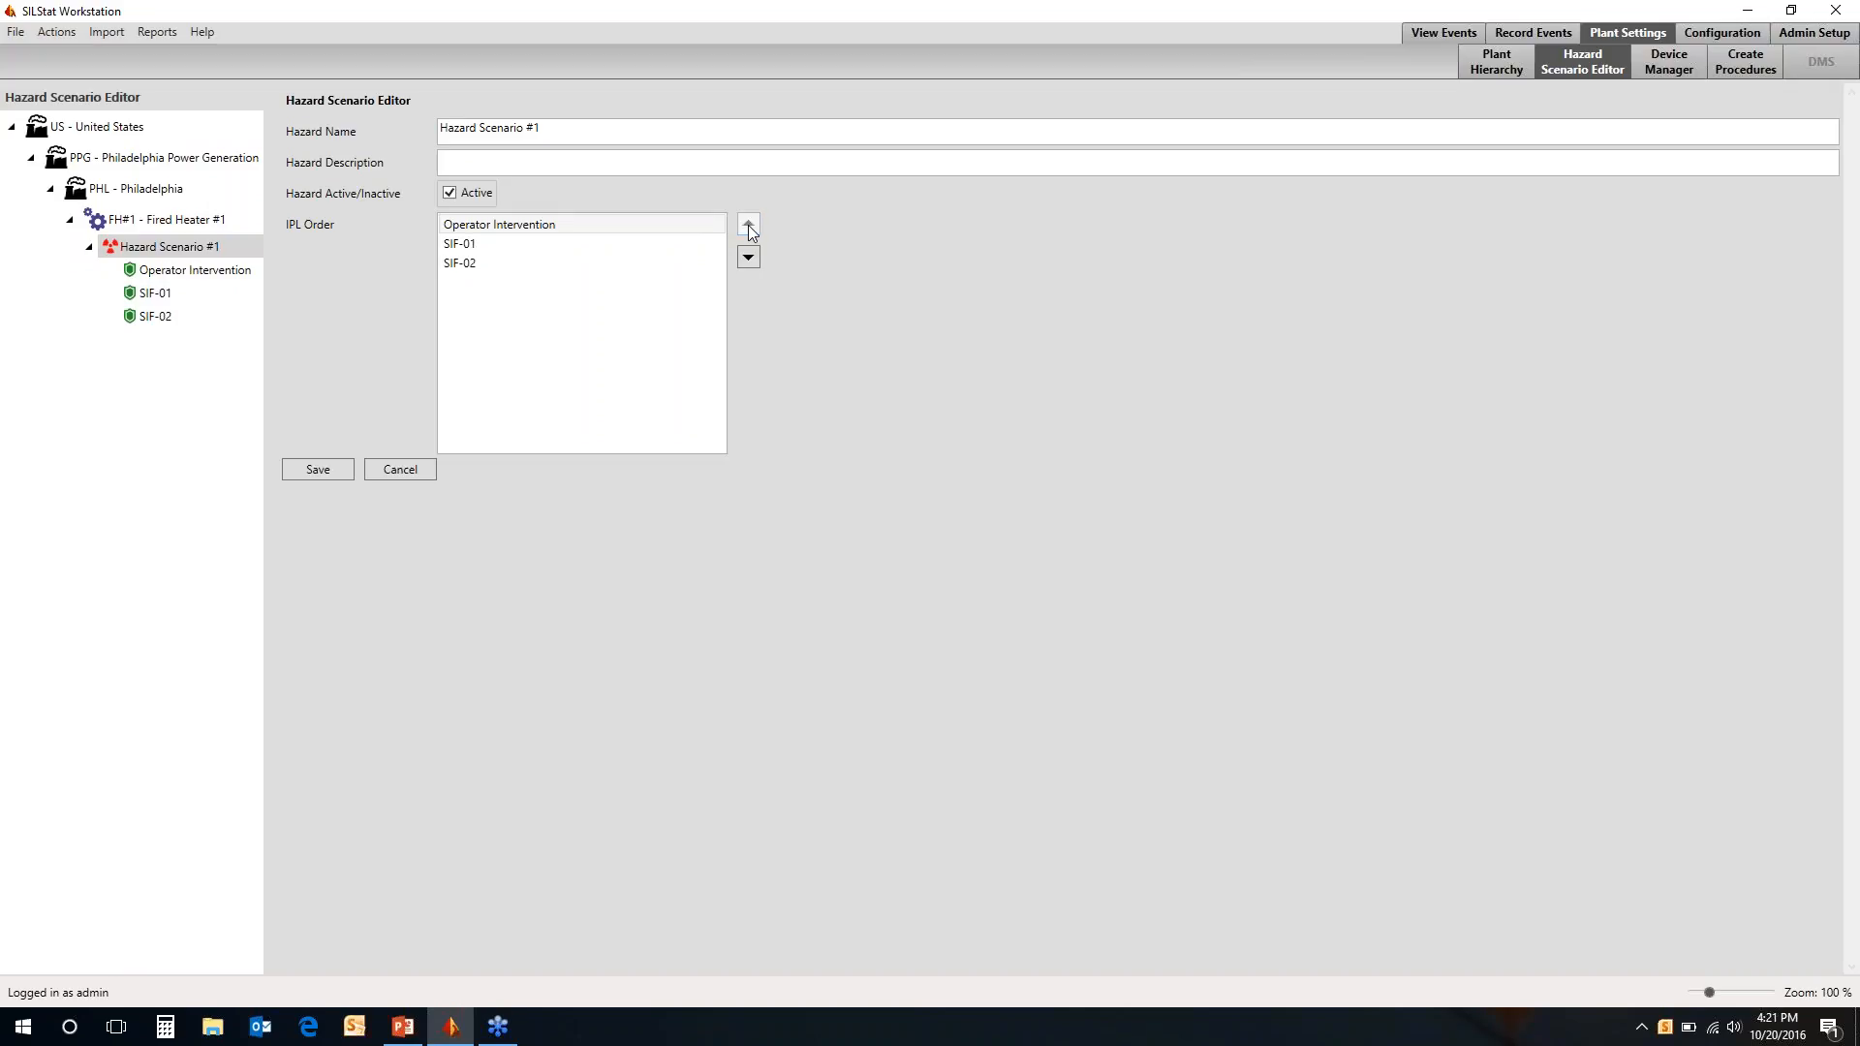
click(308, 471)
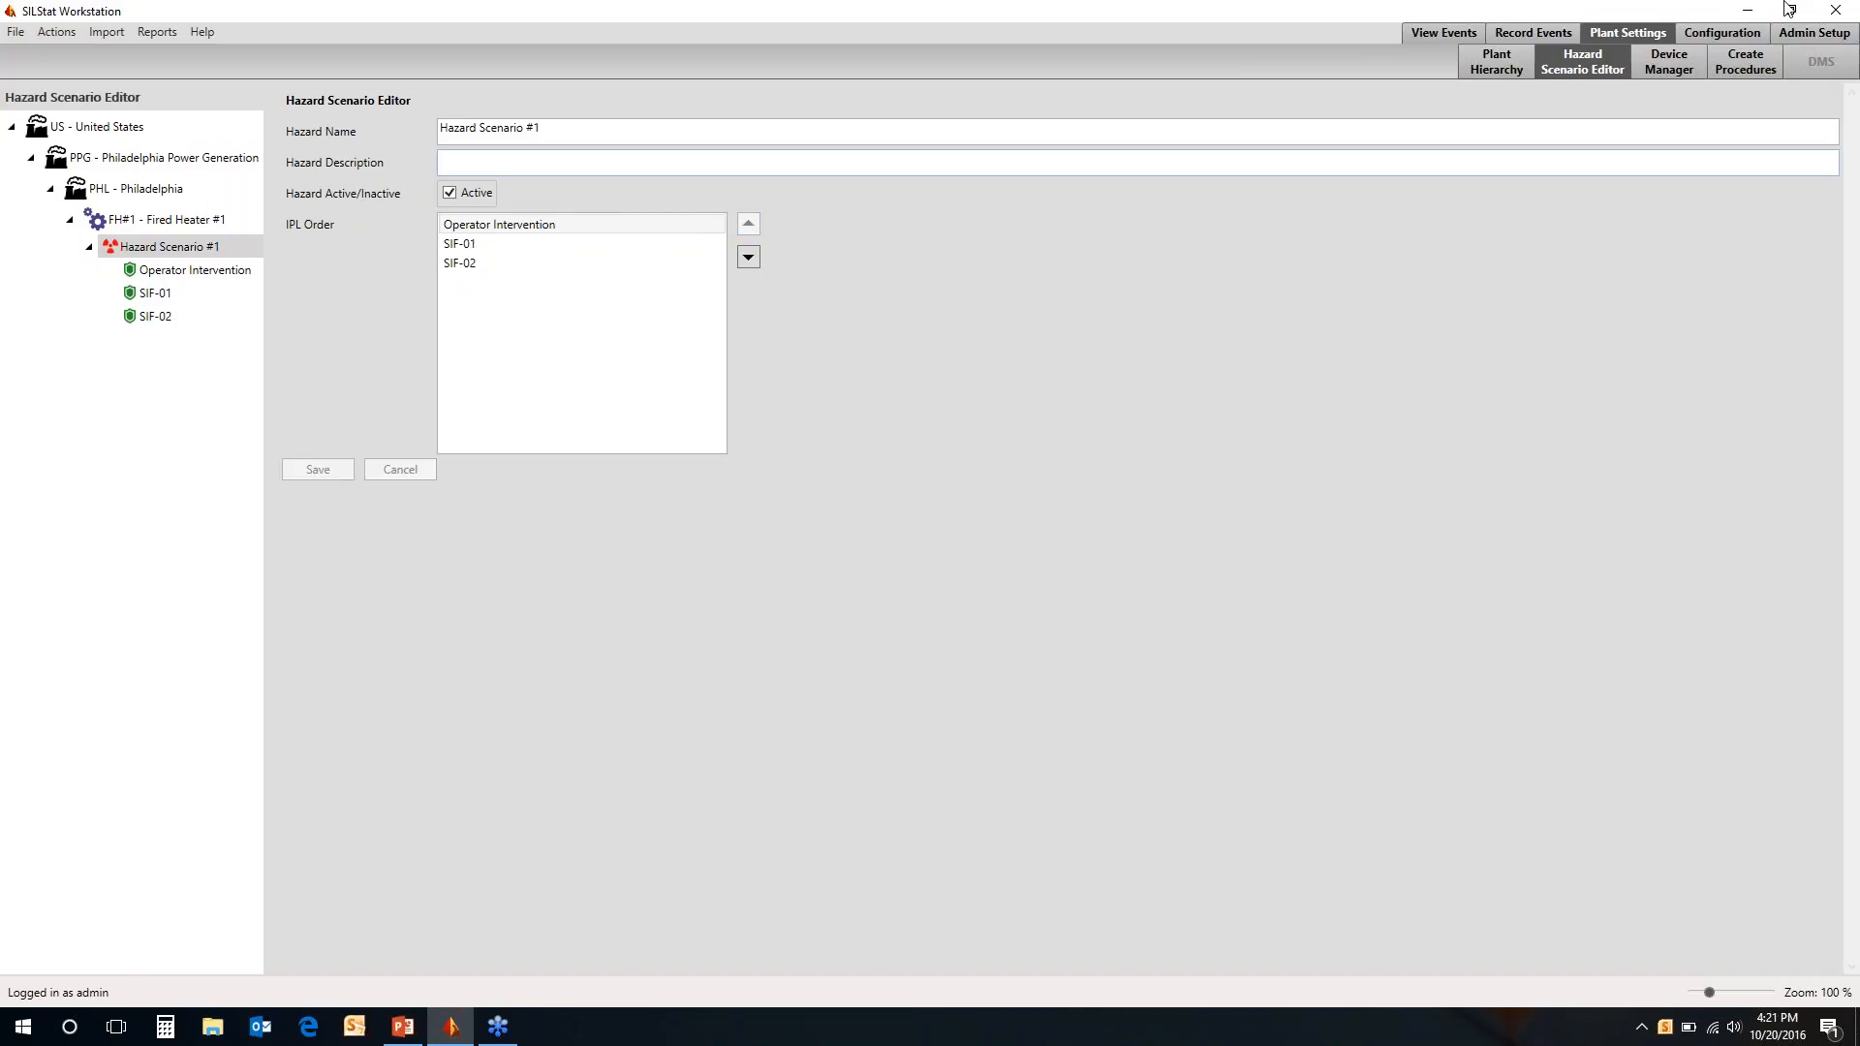
Assign the ASCO 551/552/553 3/2 Single, DTT/NC, LP model to the Asco Solenoid Serial#ABC1 device and save it in the Device Manager
click(1664, 66)
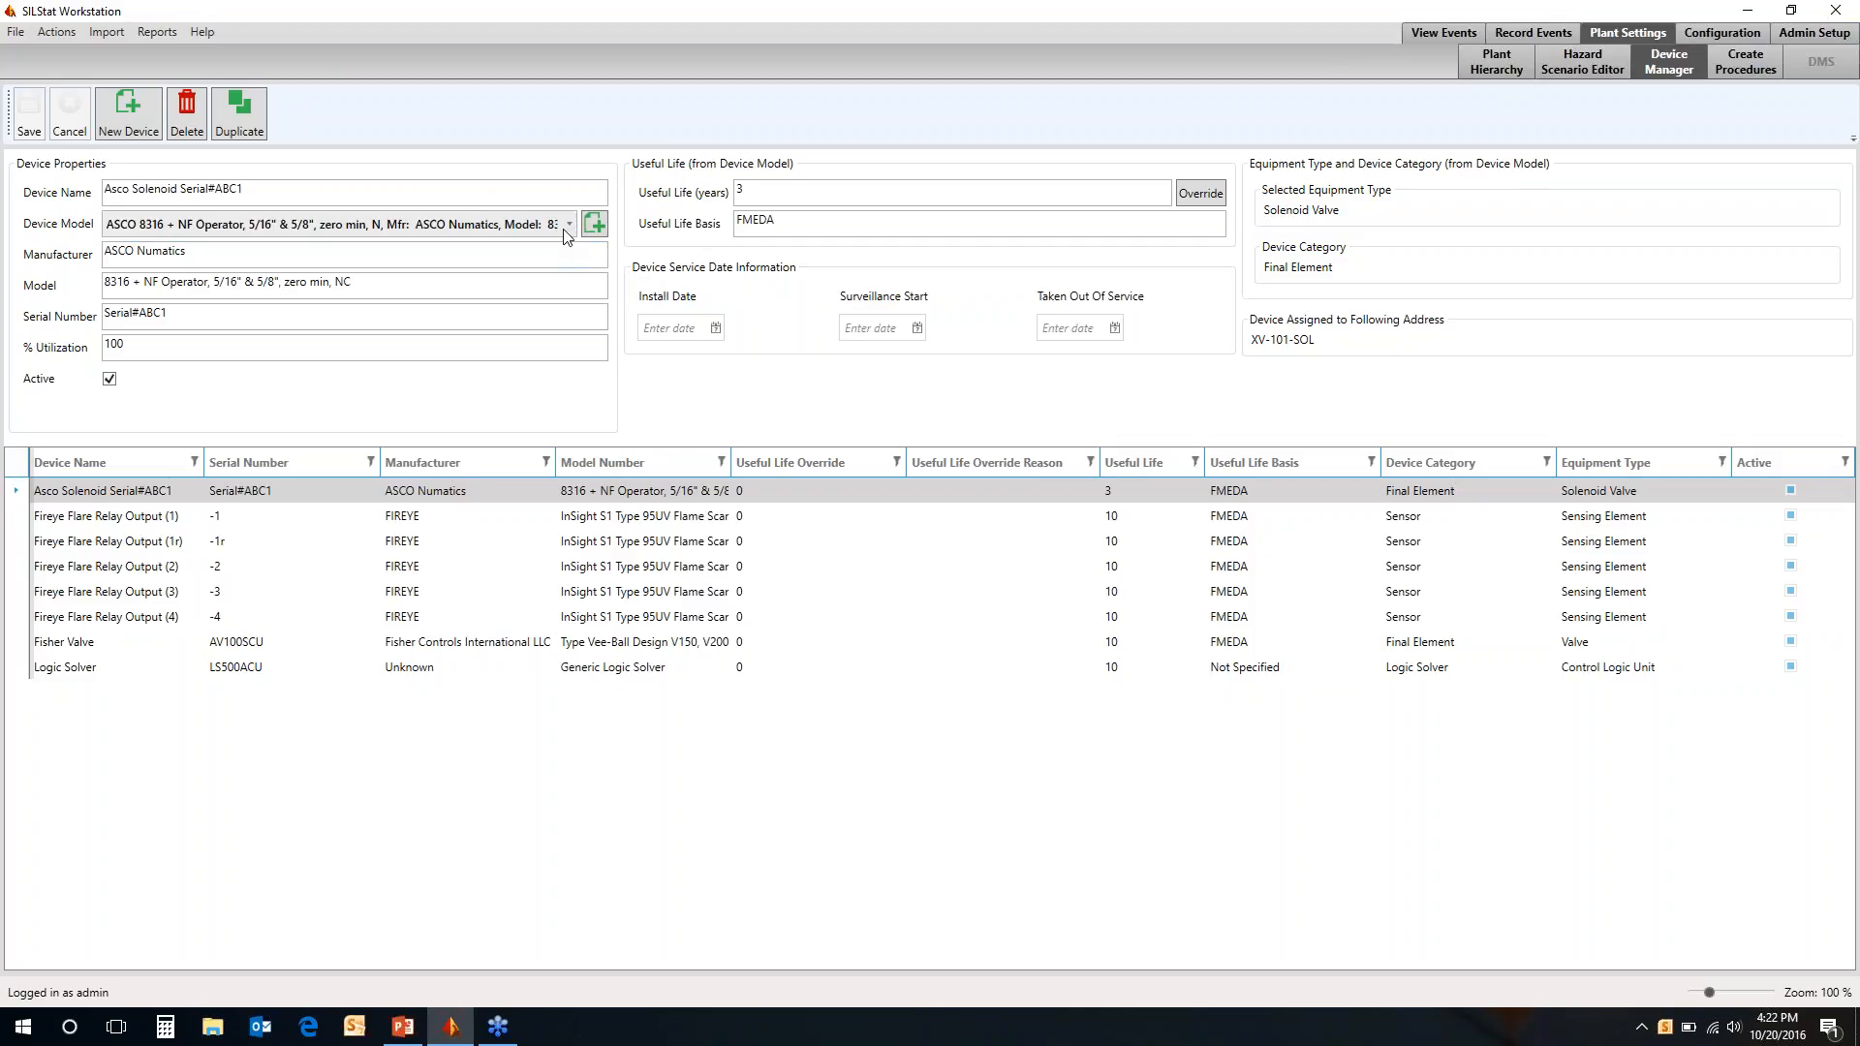
click(567, 231)
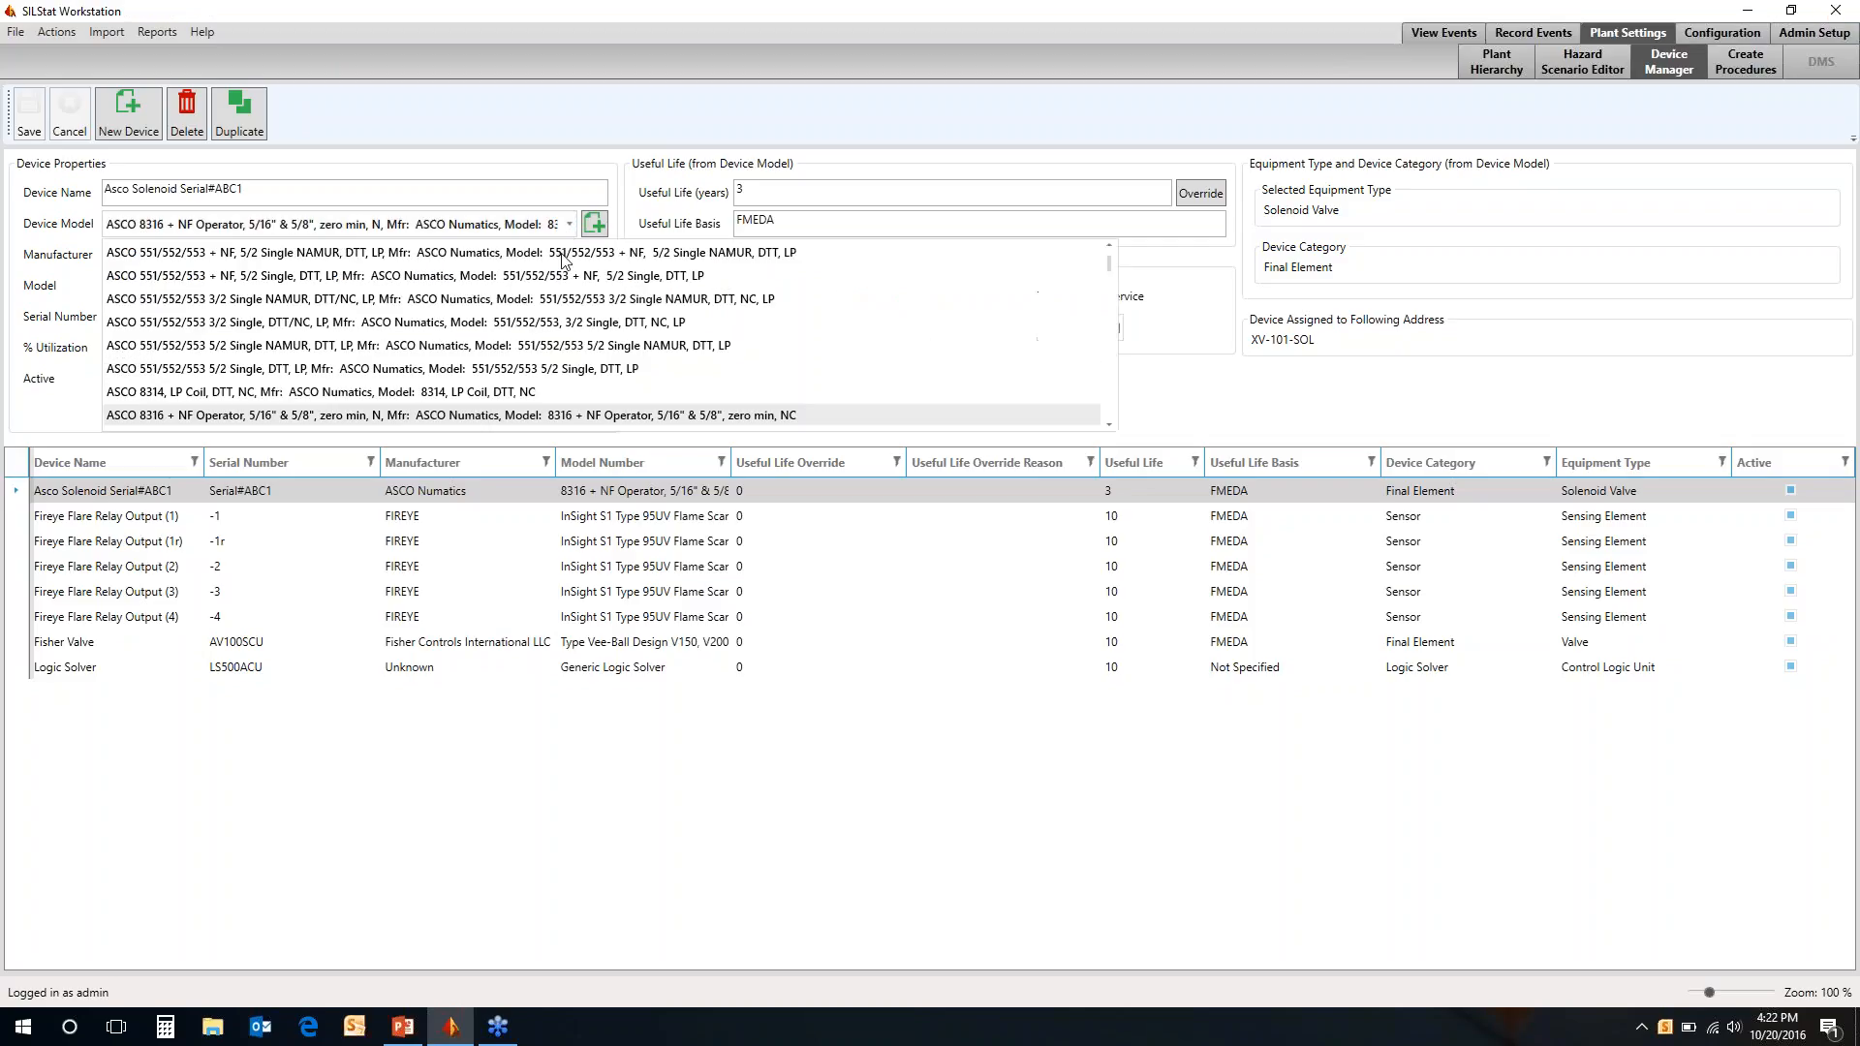
click(566, 321)
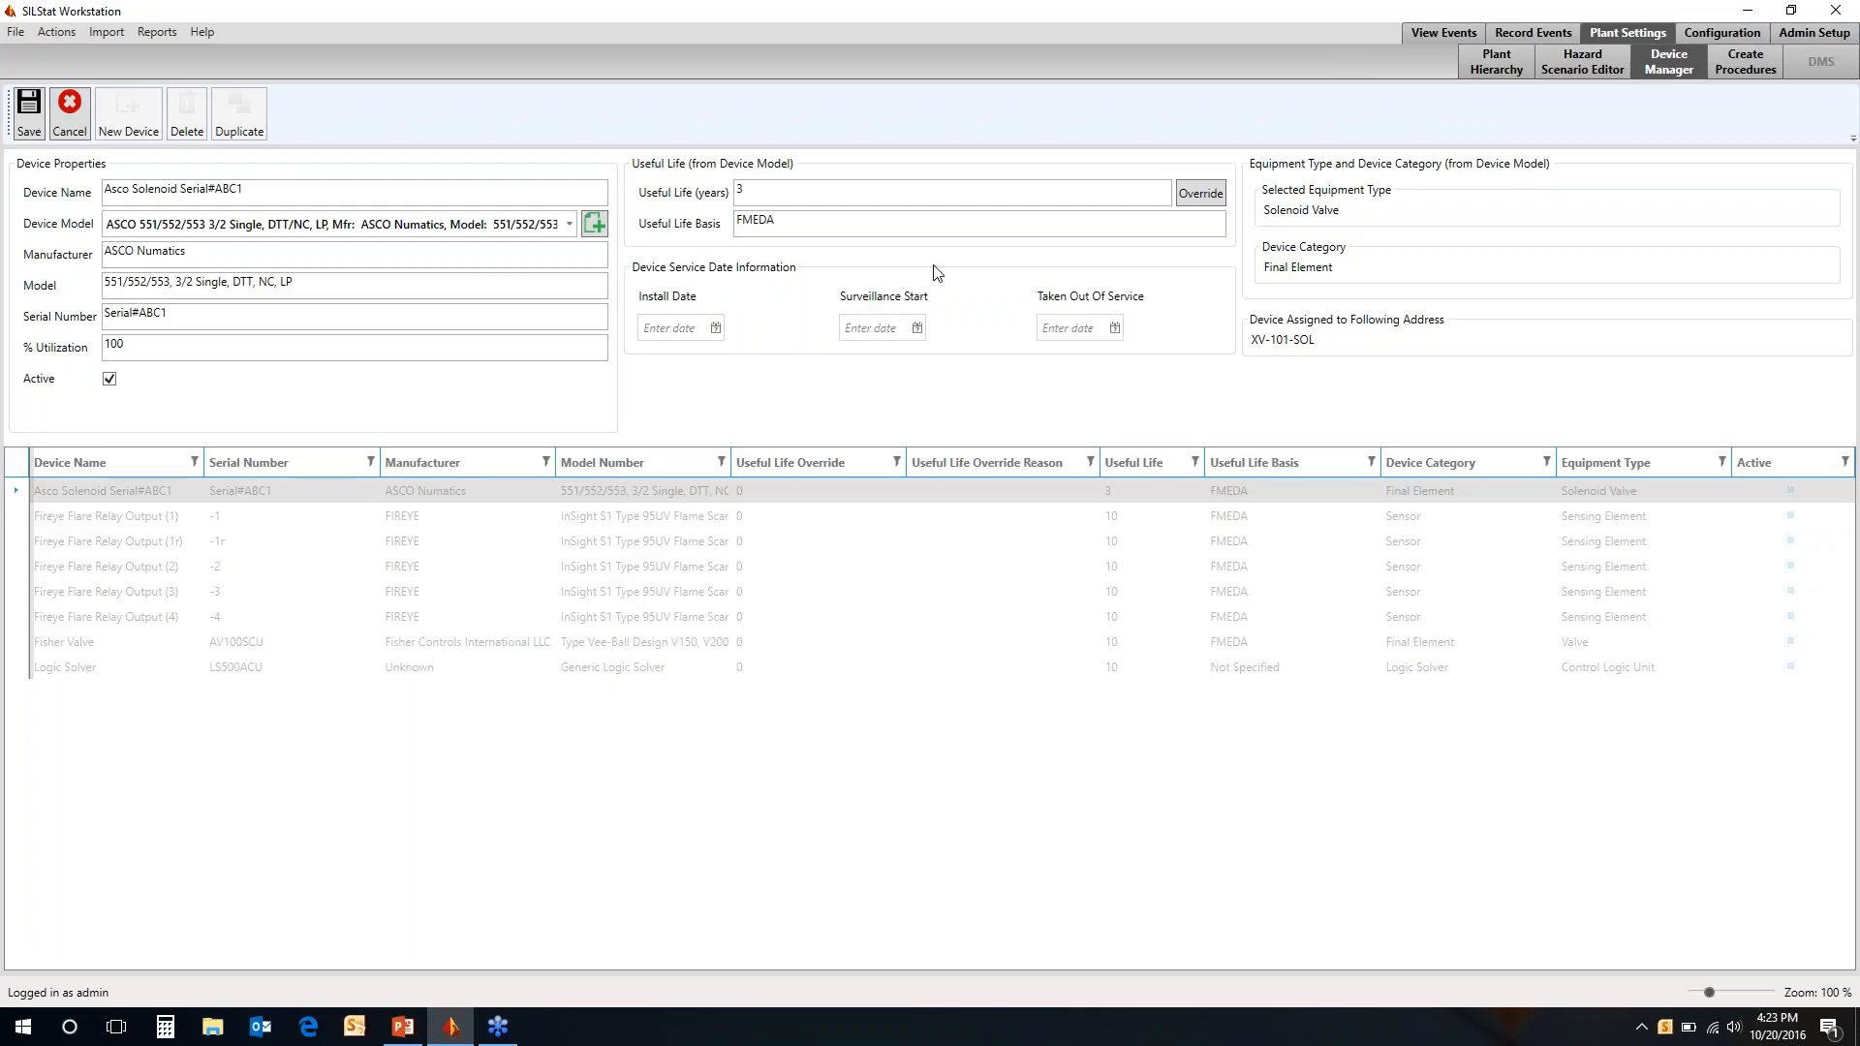
click(29, 109)
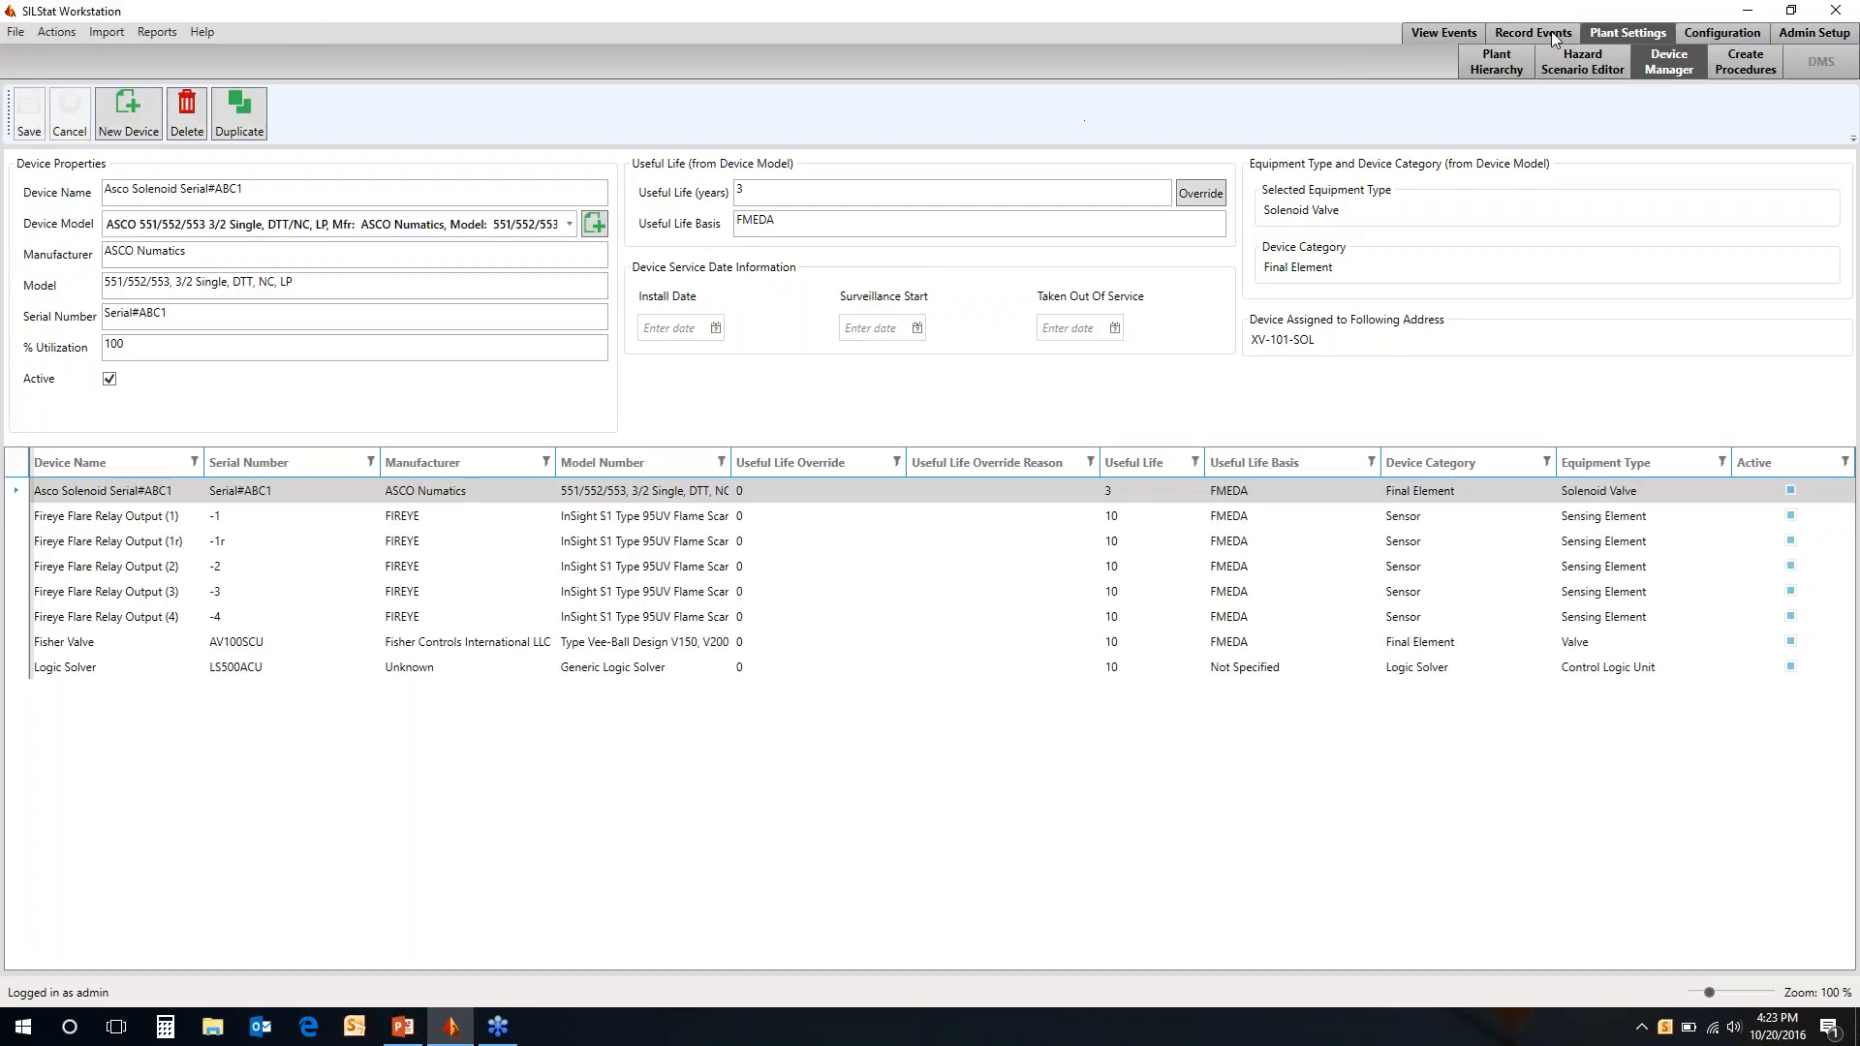
Review the steps of the ASCO 8316 proof test procedure in the procedure editor
click(1766, 70)
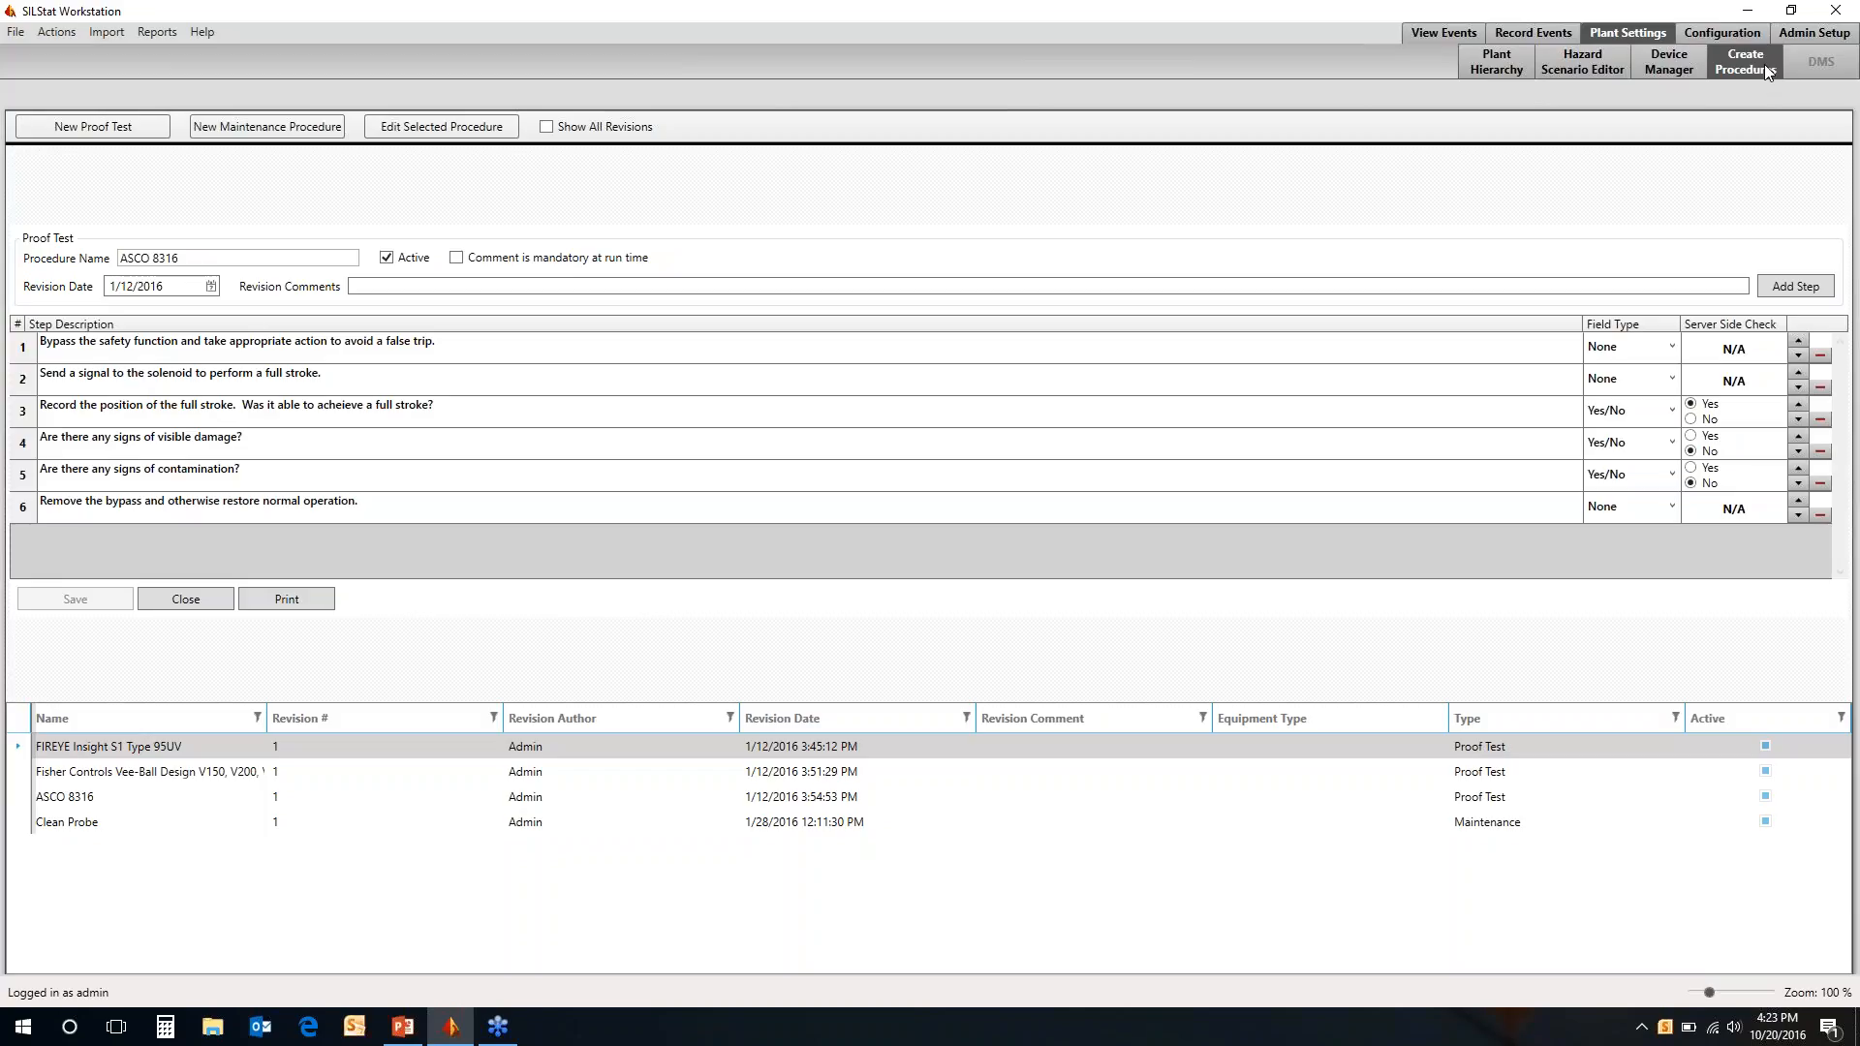
Open Hazard Scenario #1 of Fired Heater #1 in the Process Demand Editor and expand its protection layers
click(1520, 37)
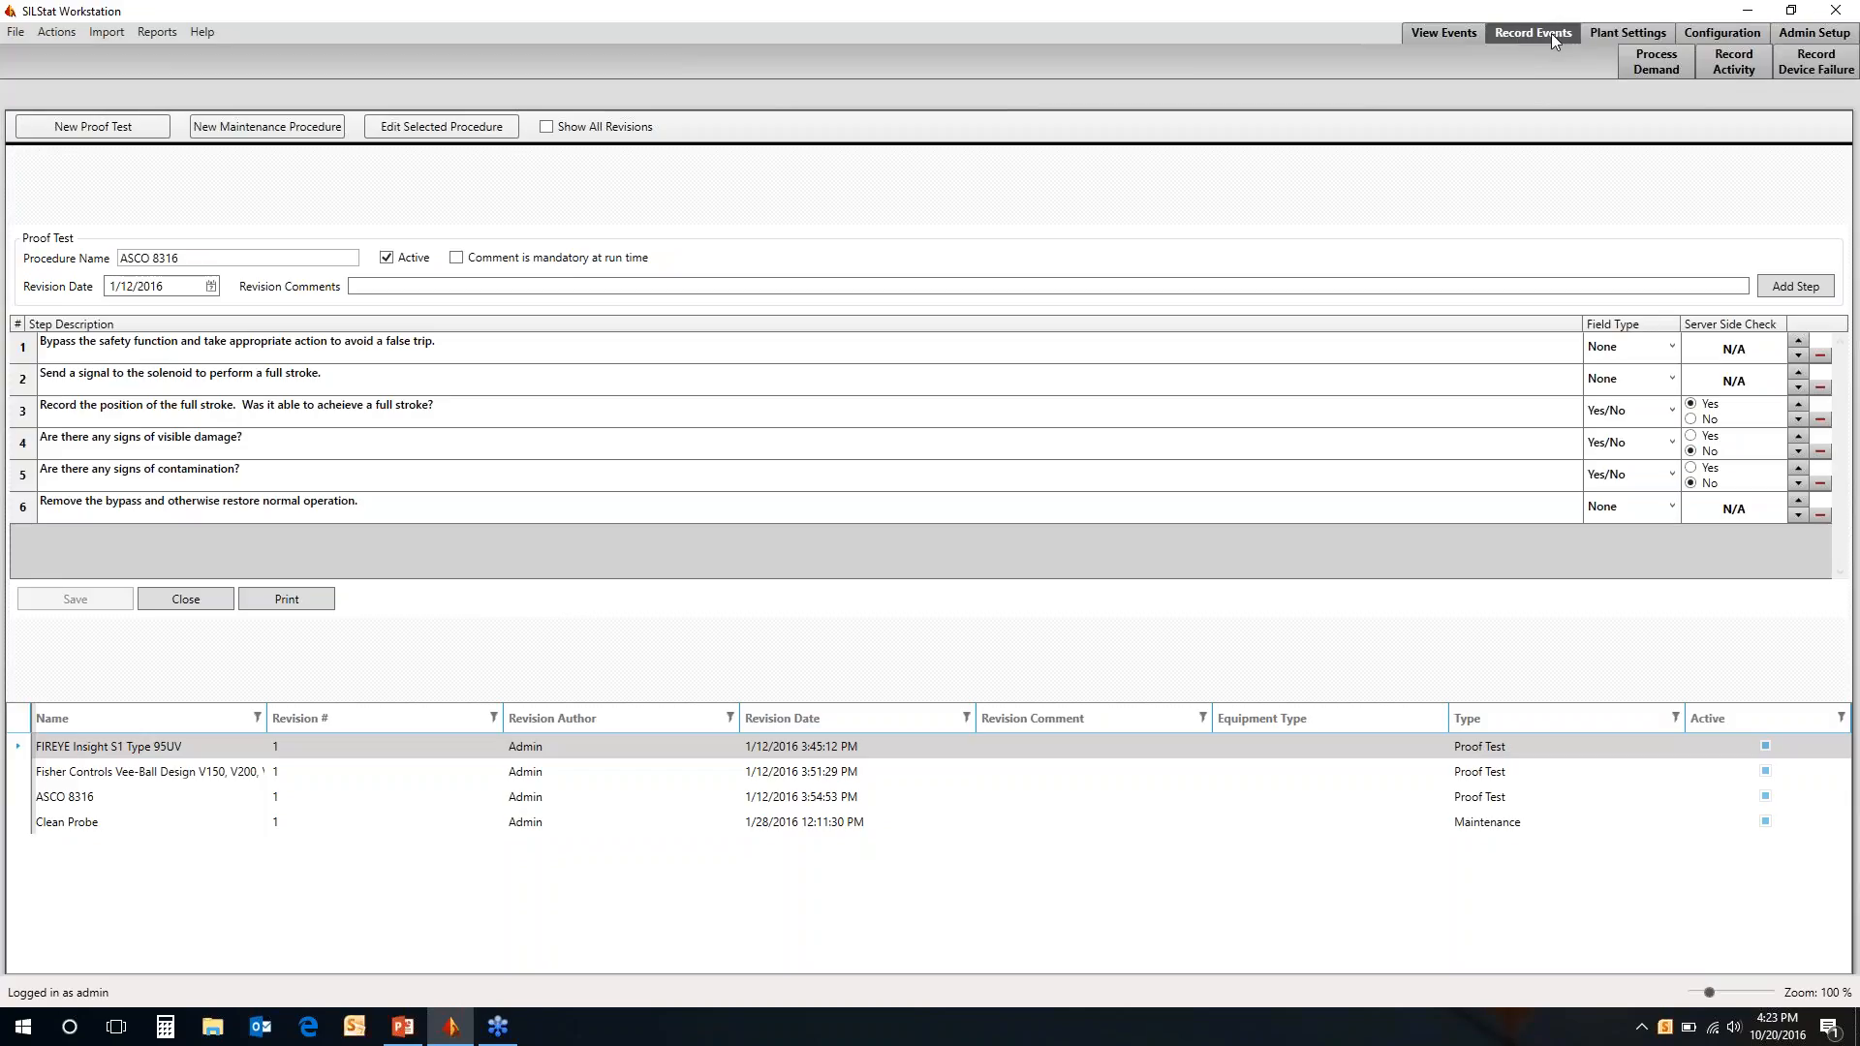
click(1645, 60)
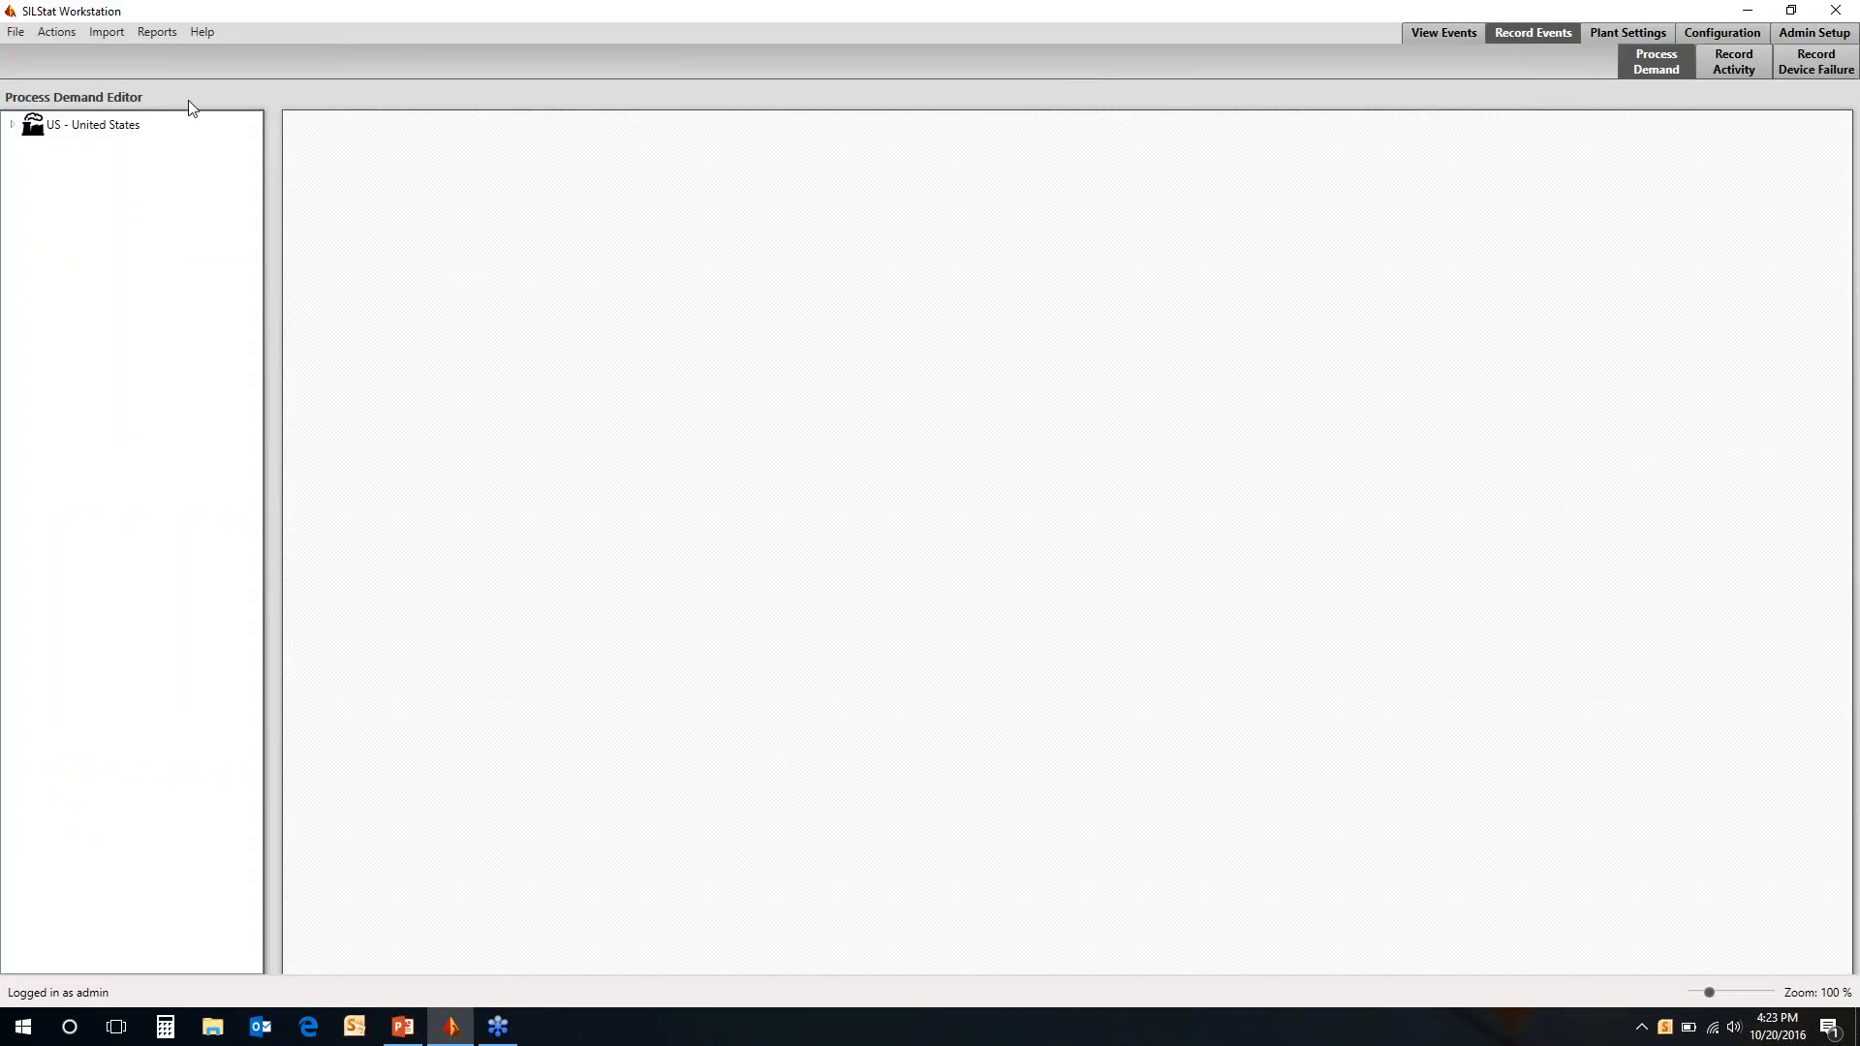
click(12, 125)
click(30, 148)
click(49, 174)
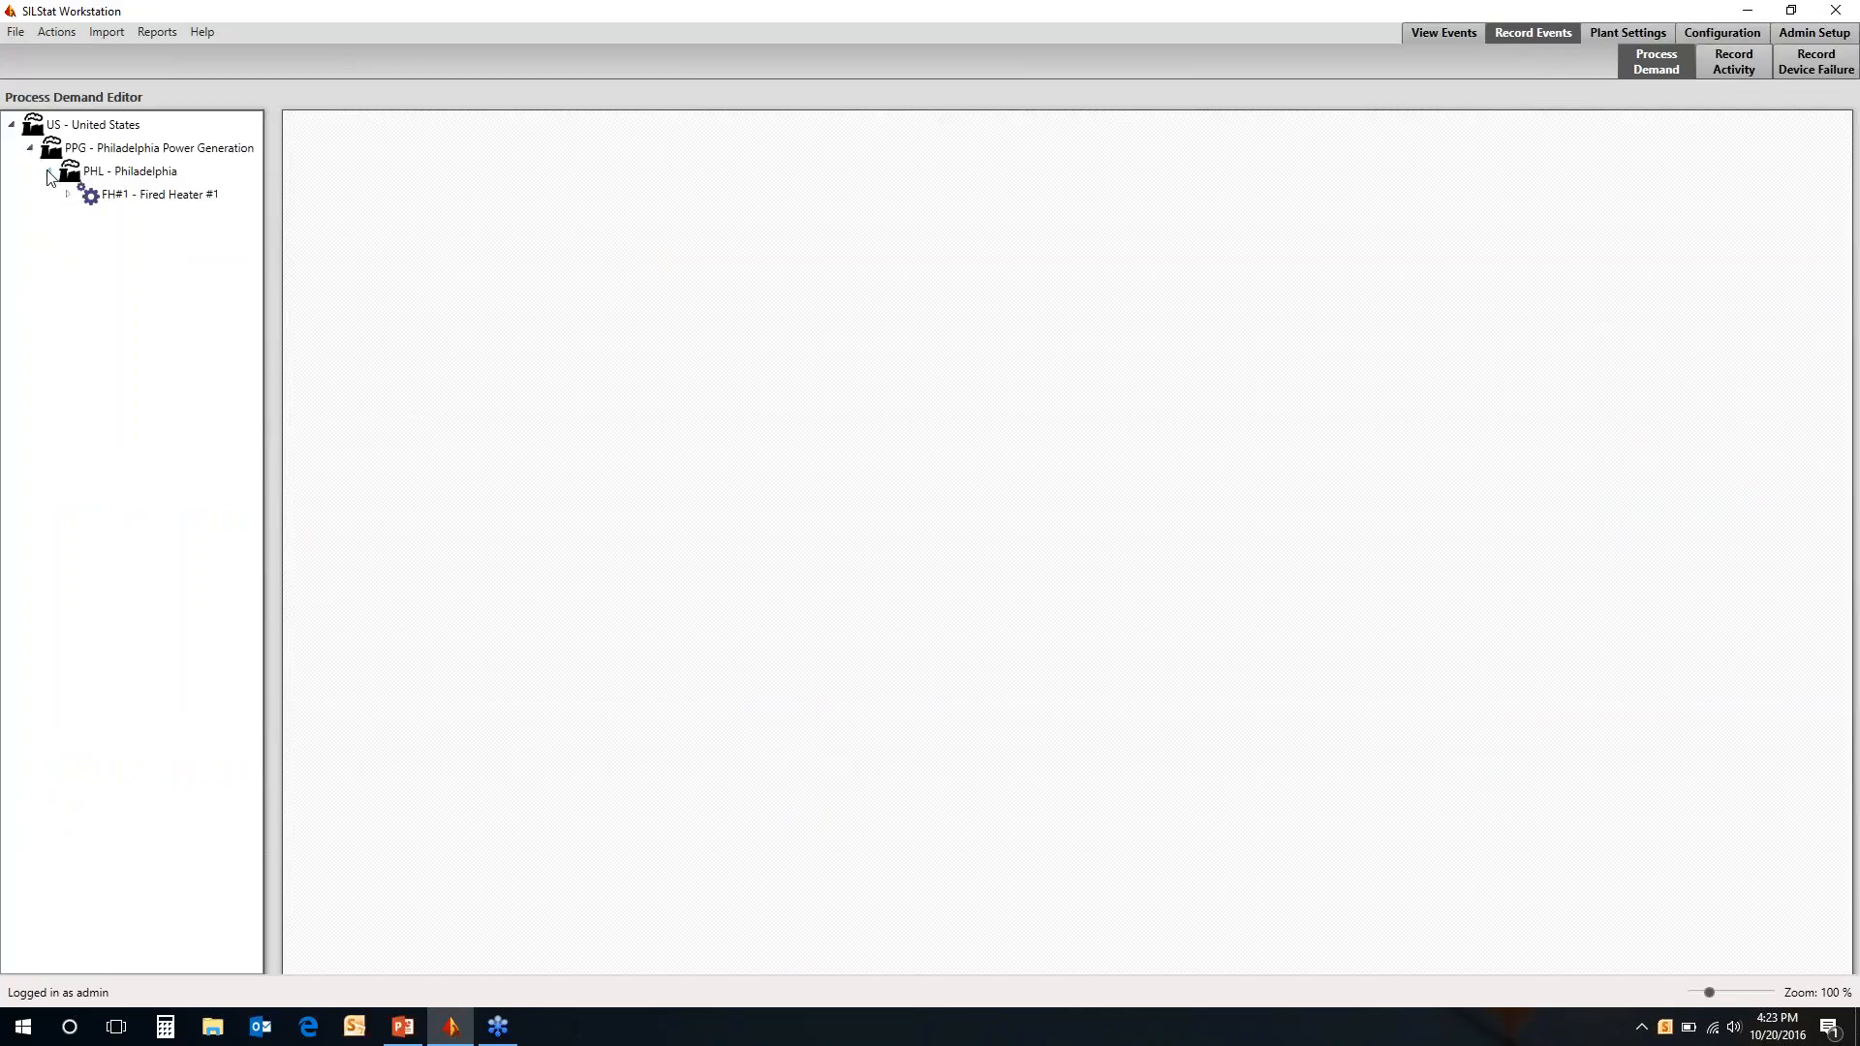
click(67, 195)
click(89, 218)
click(87, 215)
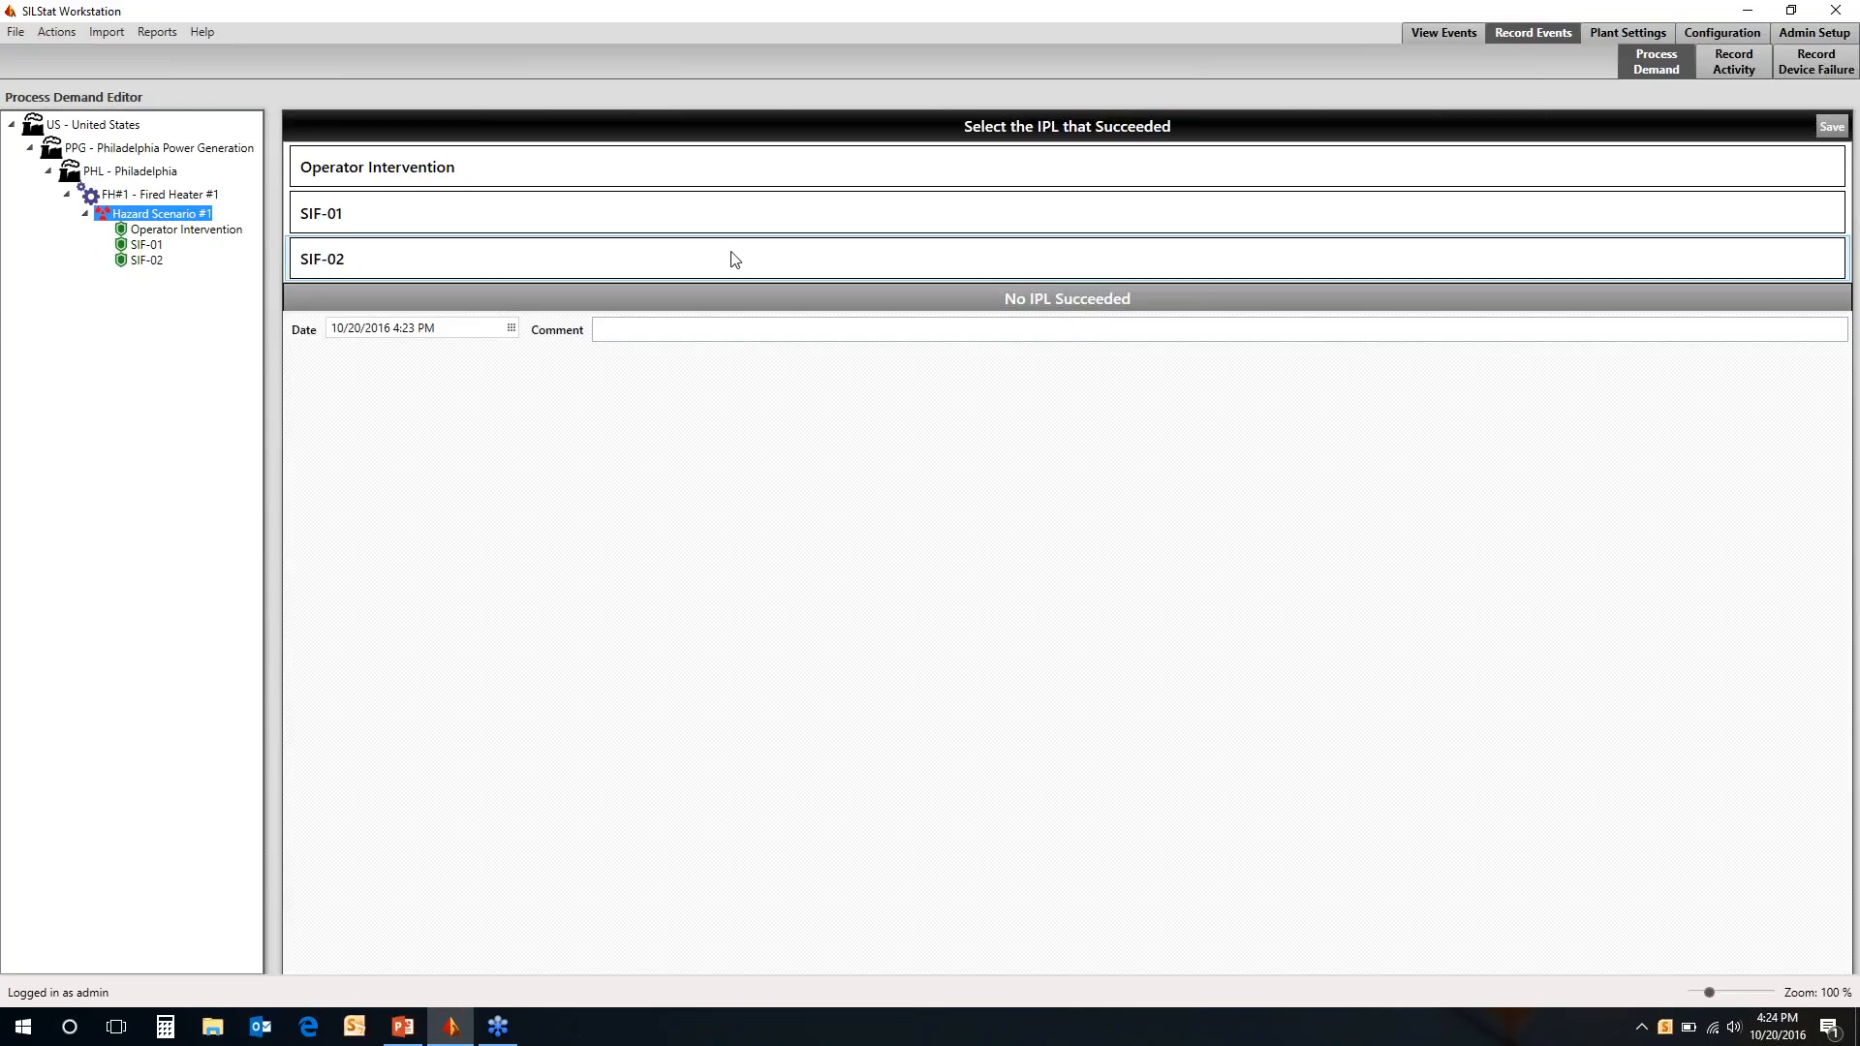
Record SIF-02 as the IPL that succeeded for Hazard Scenario #1 and save the process demand
click(752, 168)
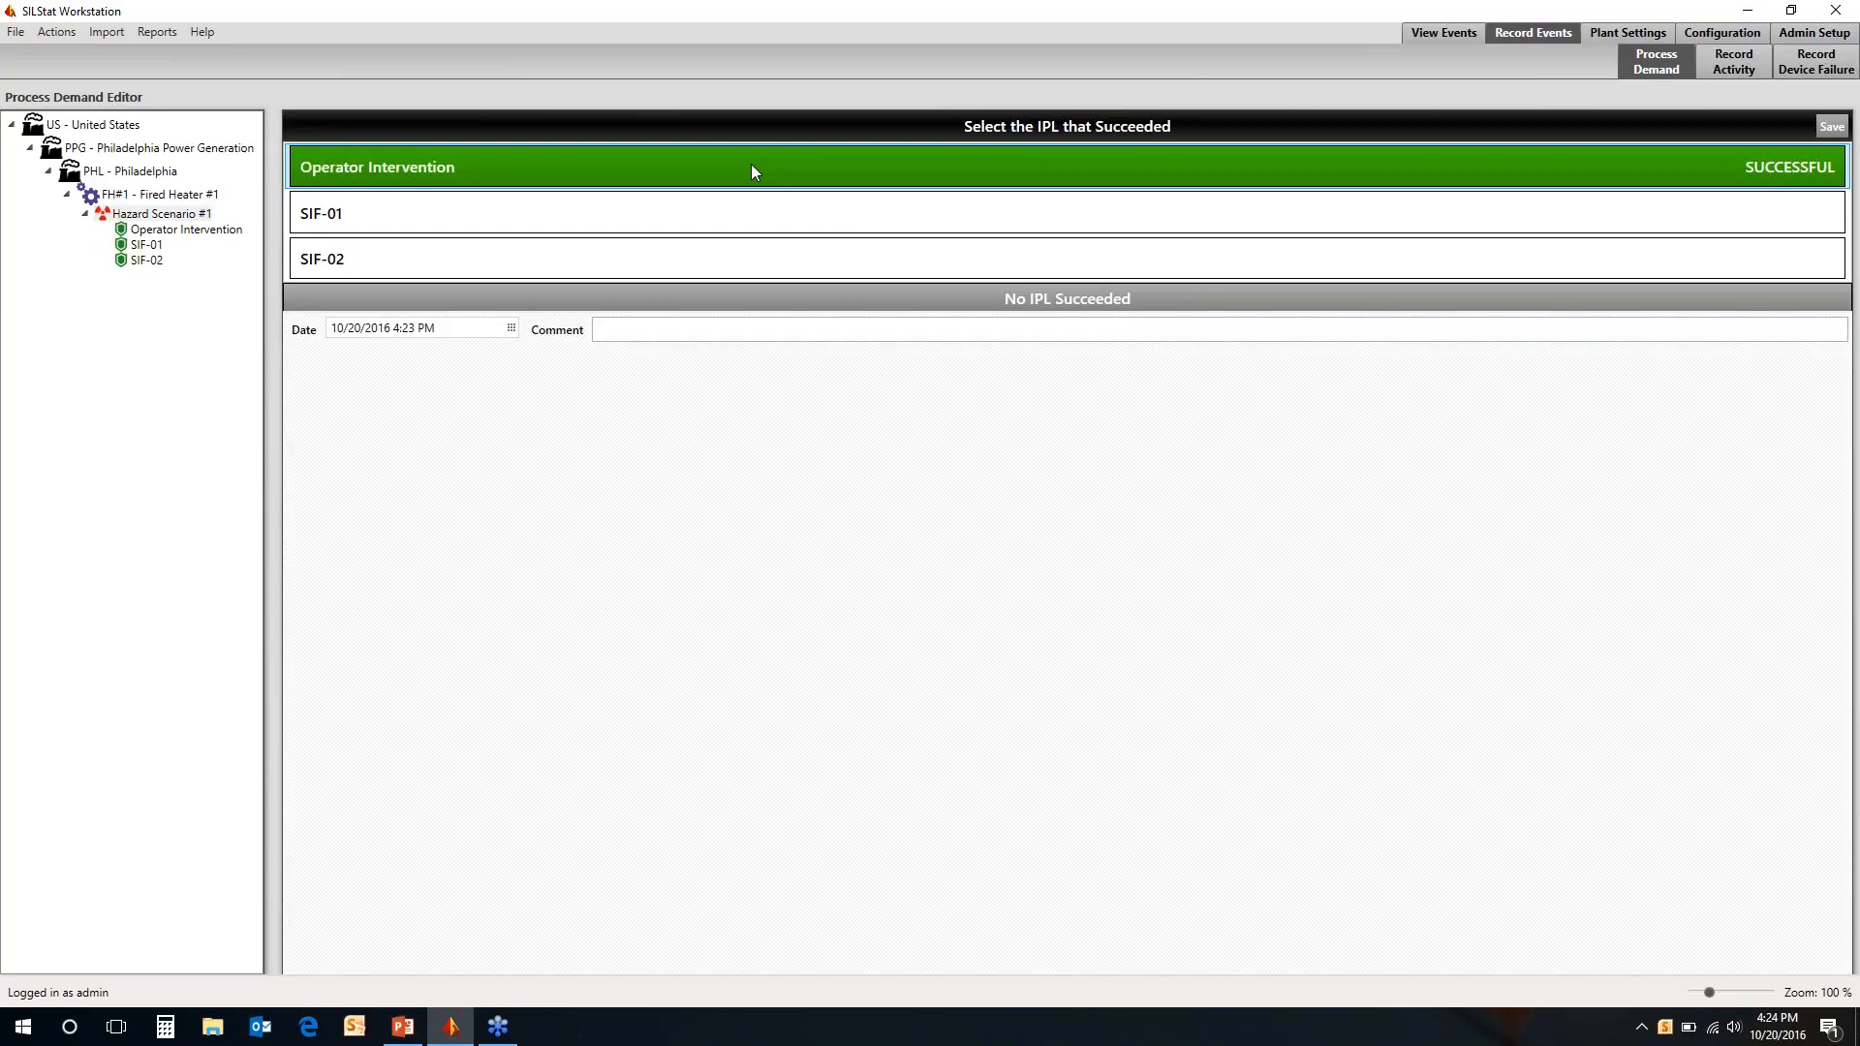
click(709, 260)
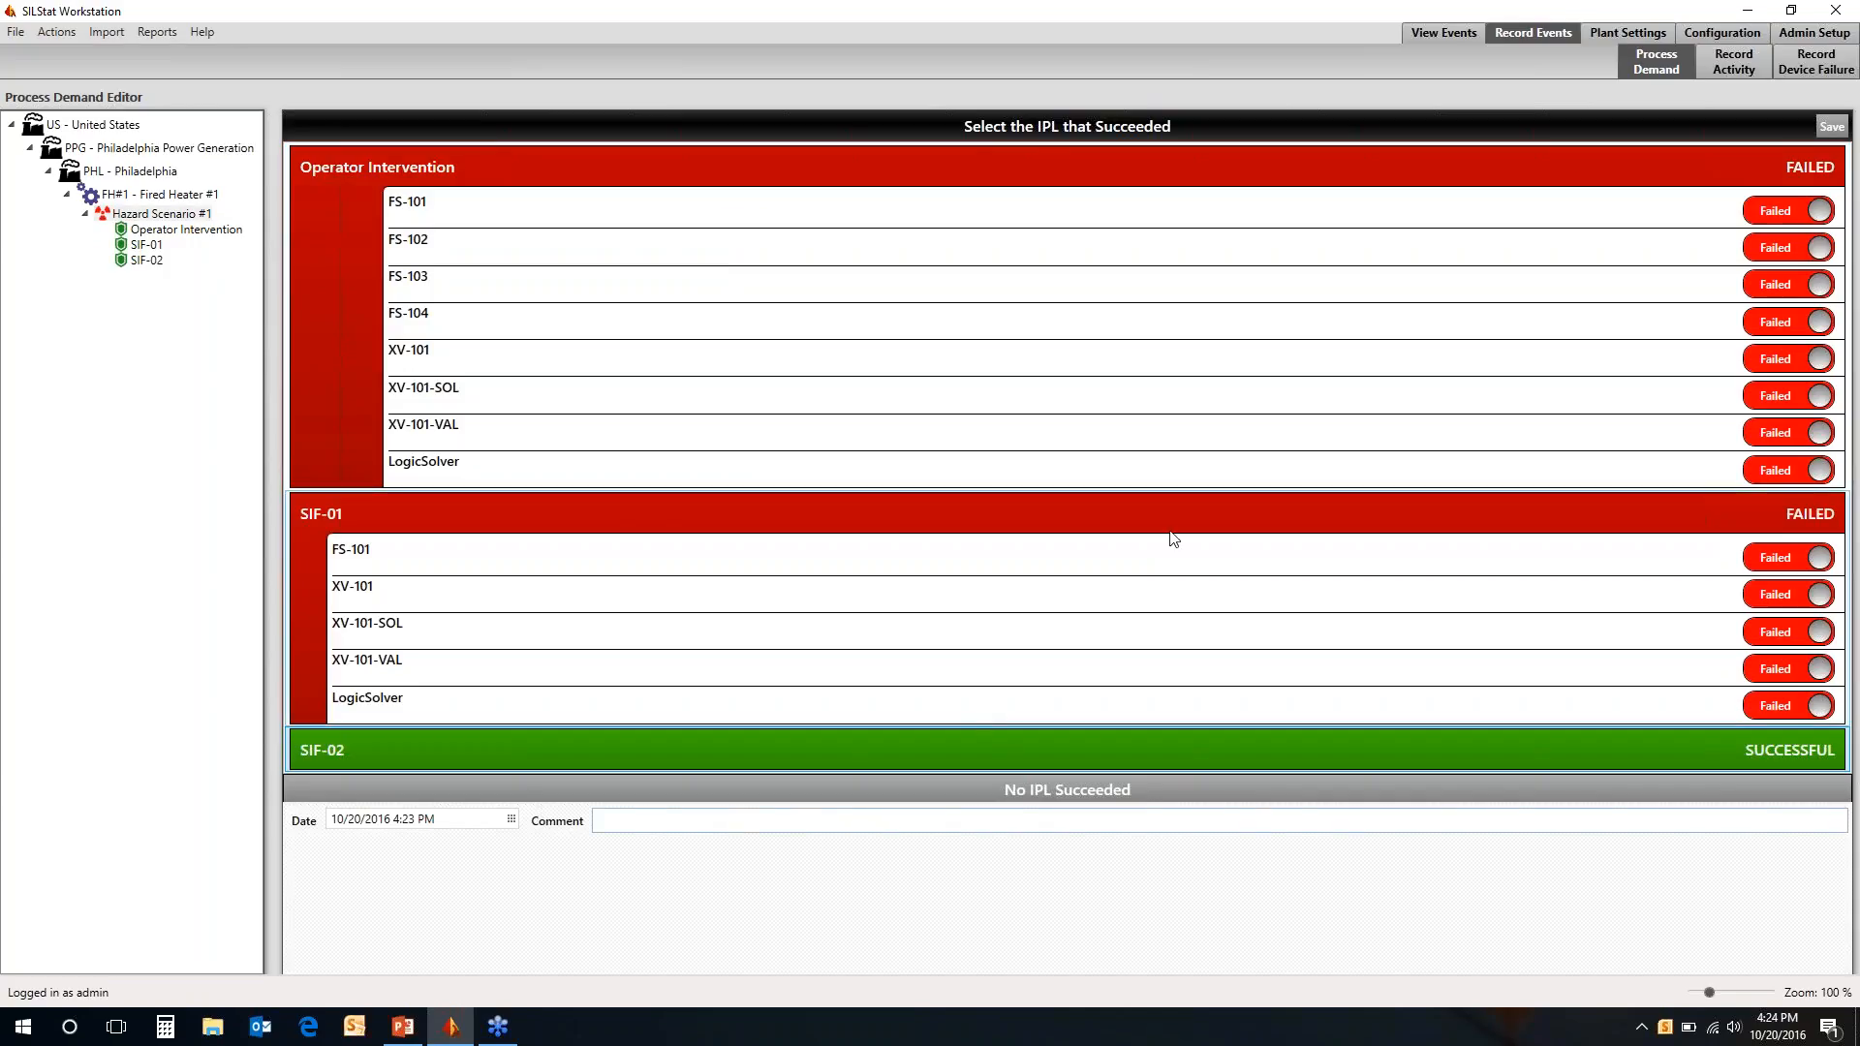
click(1830, 127)
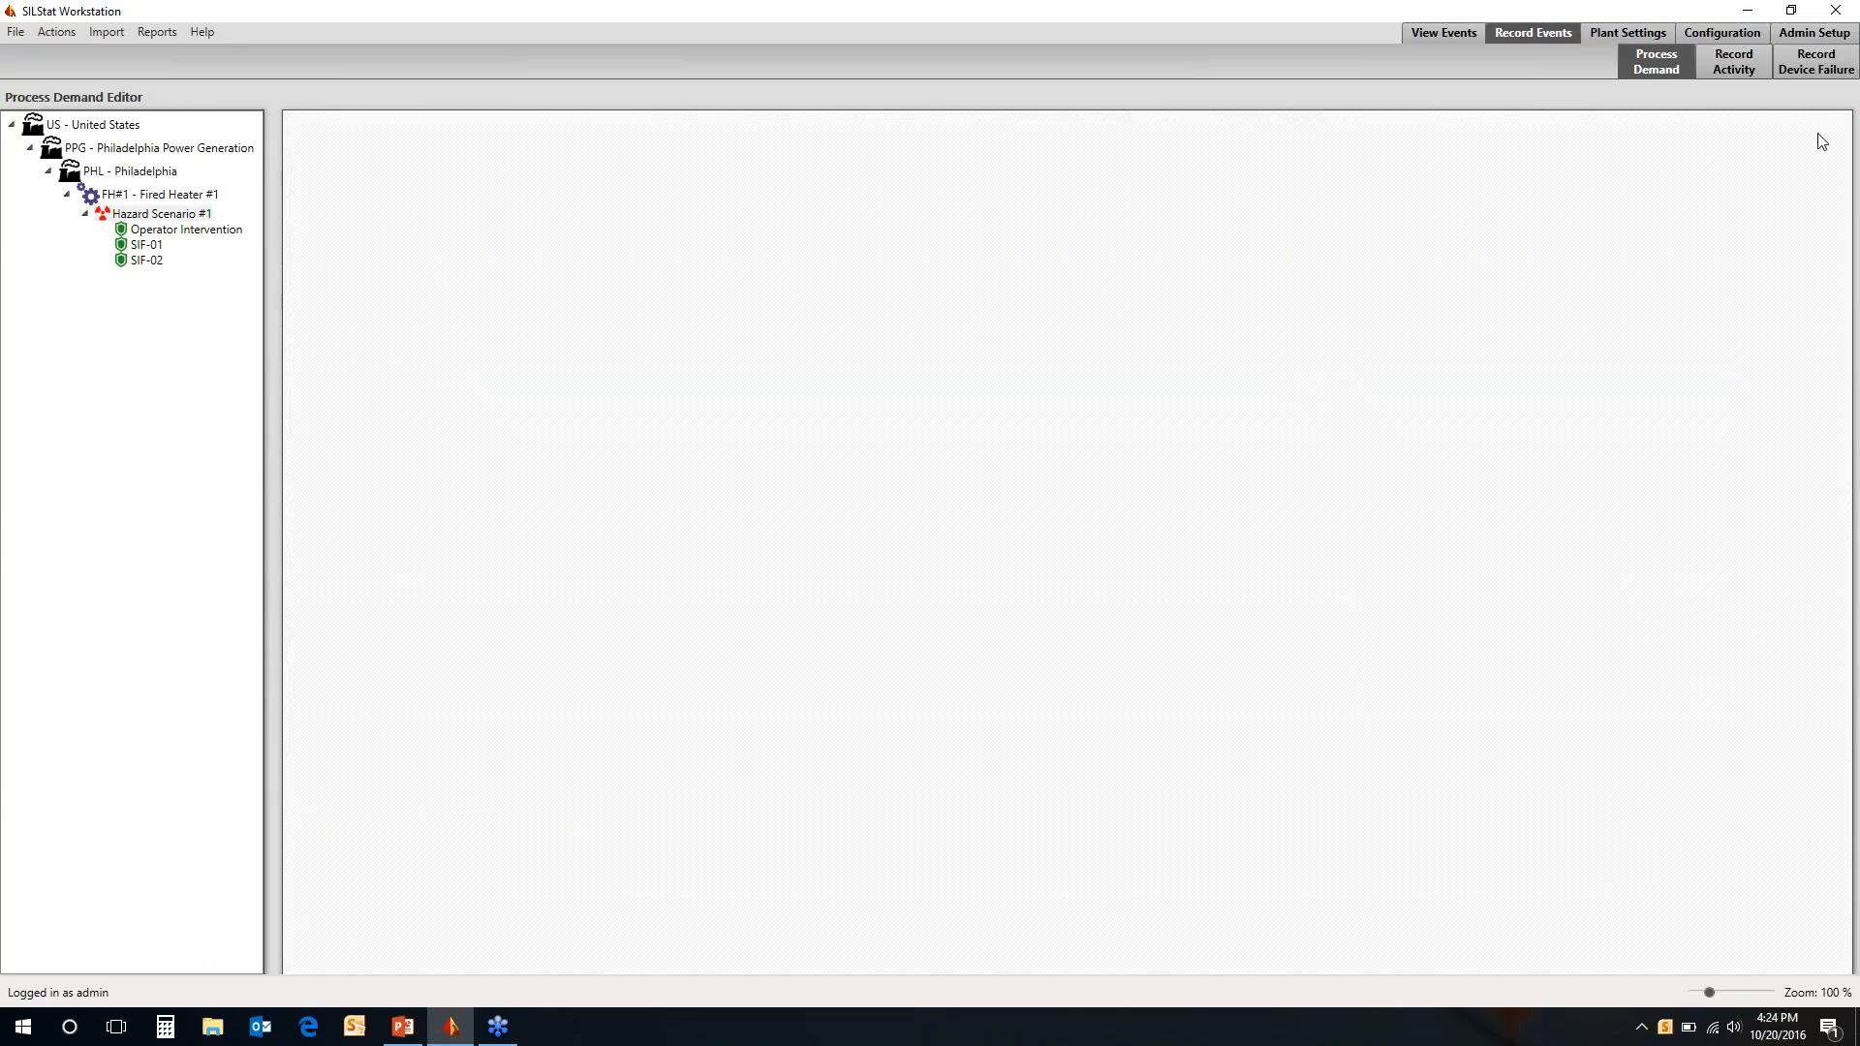
Check the United States activities available for recording, and expand Fired Heater #1 in the device failure recorder to view its addresses
click(1757, 56)
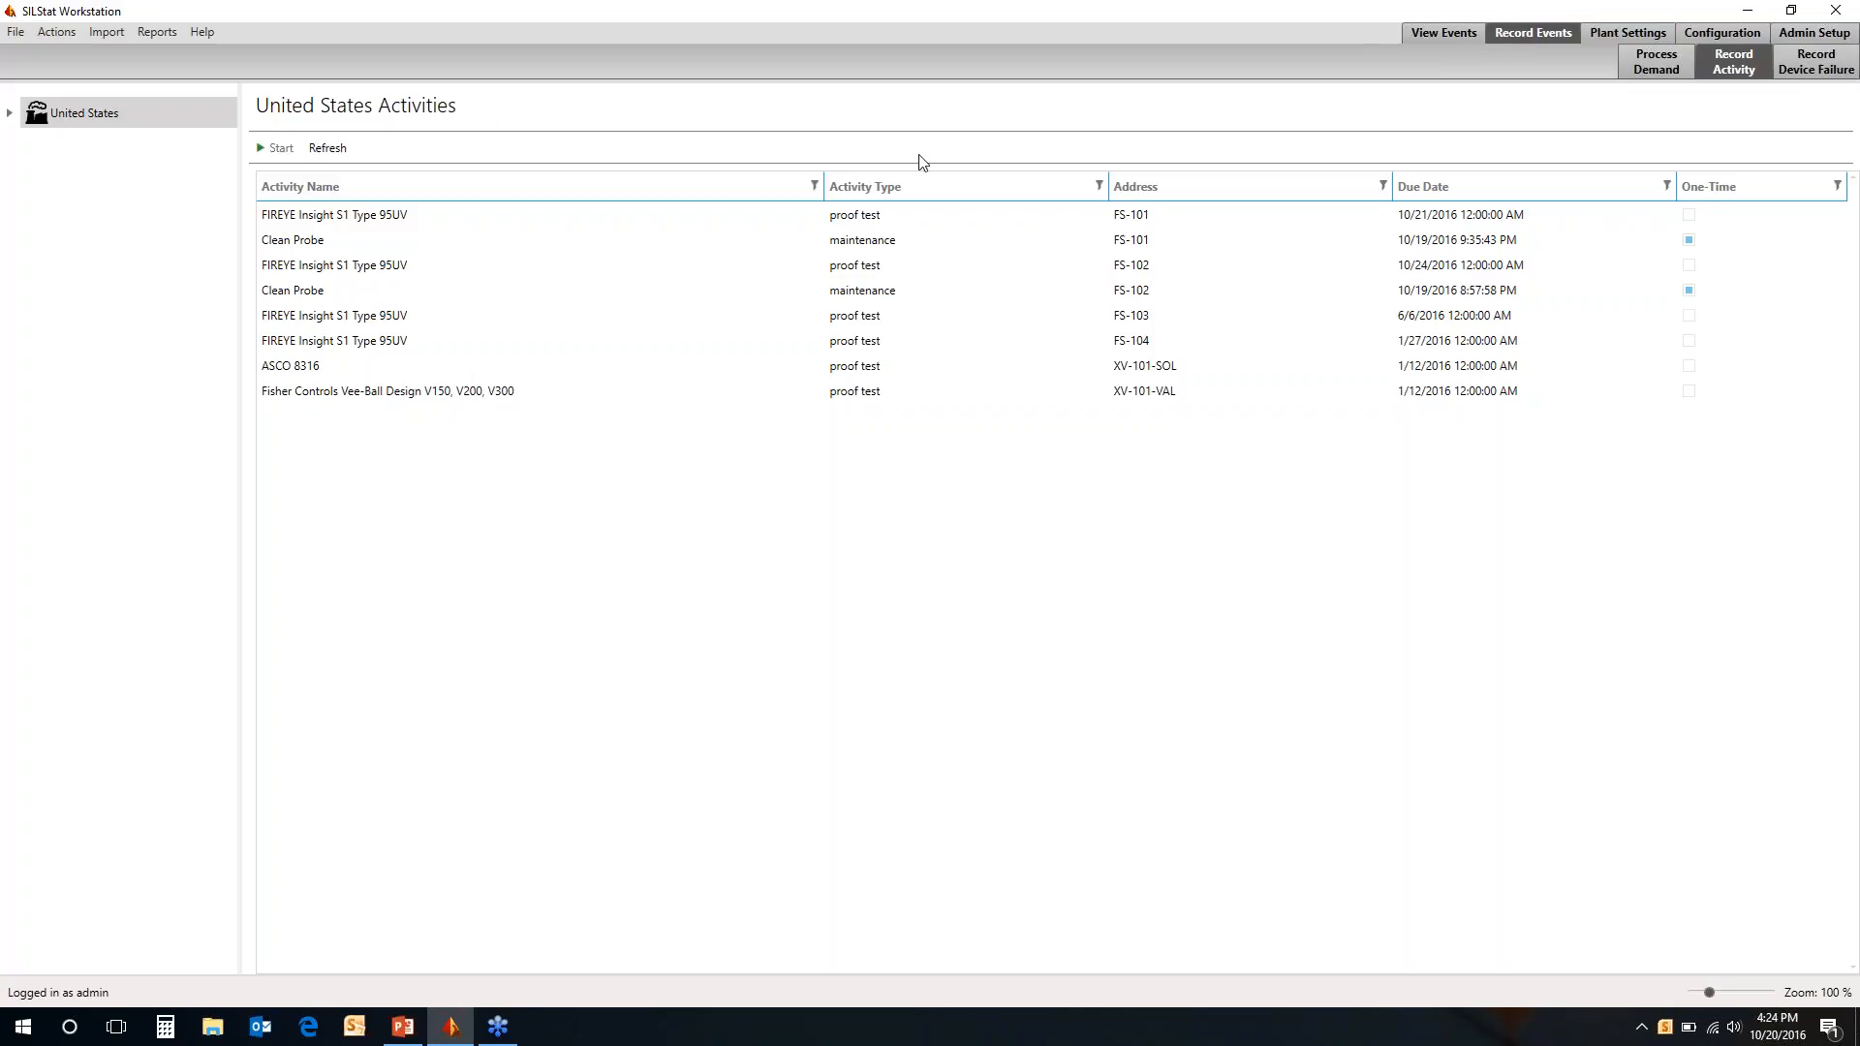
click(1806, 67)
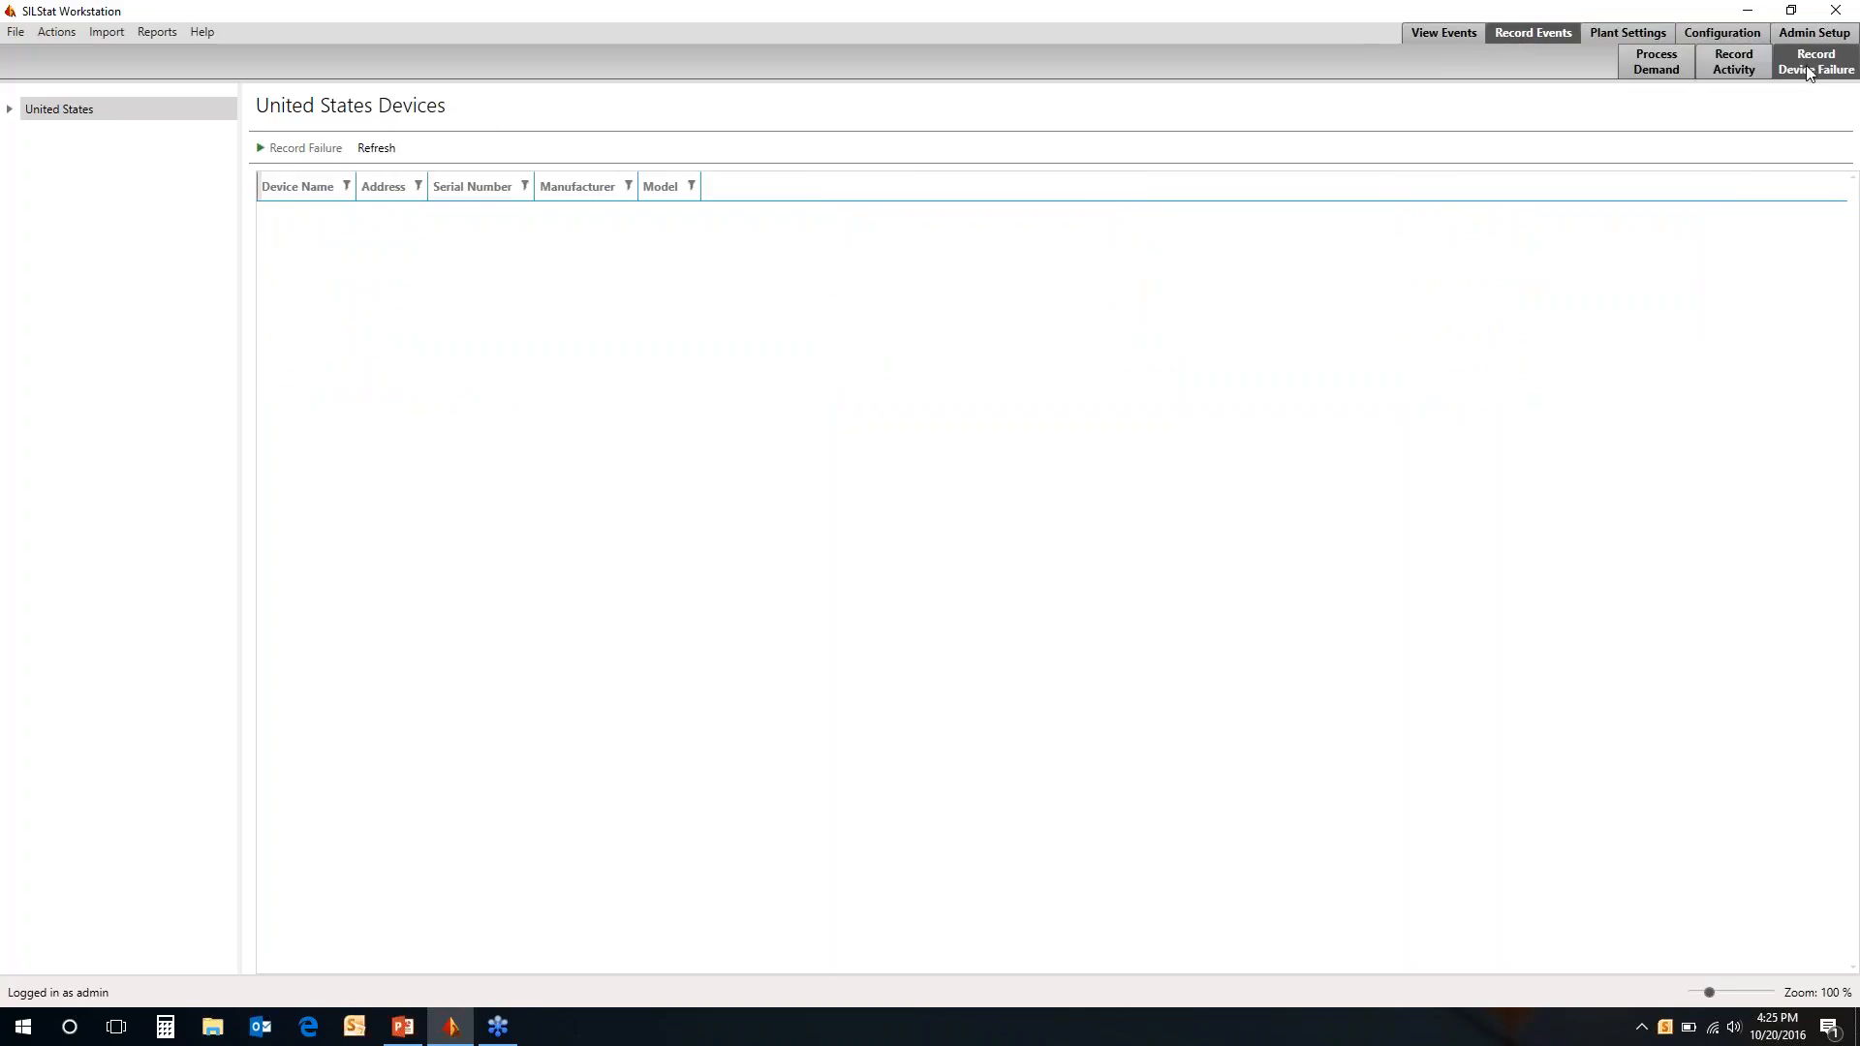
click(12, 110)
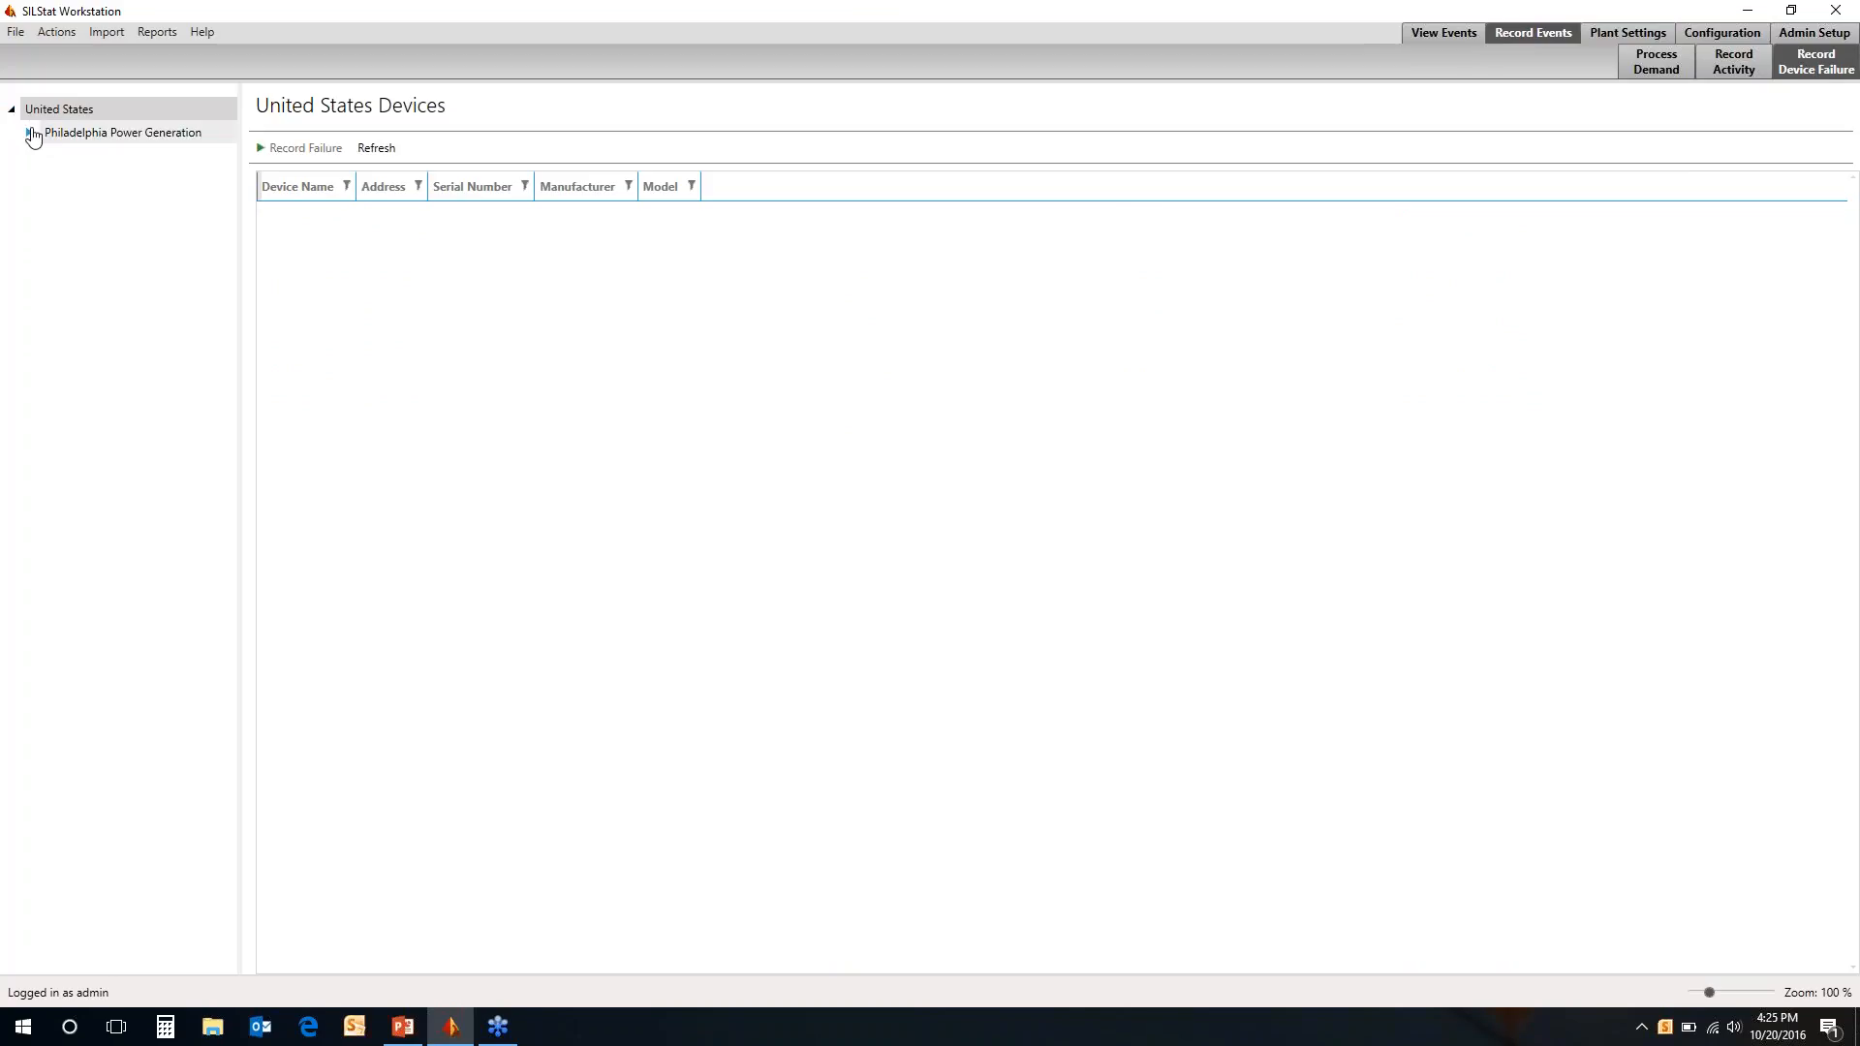
click(31, 133)
click(45, 160)
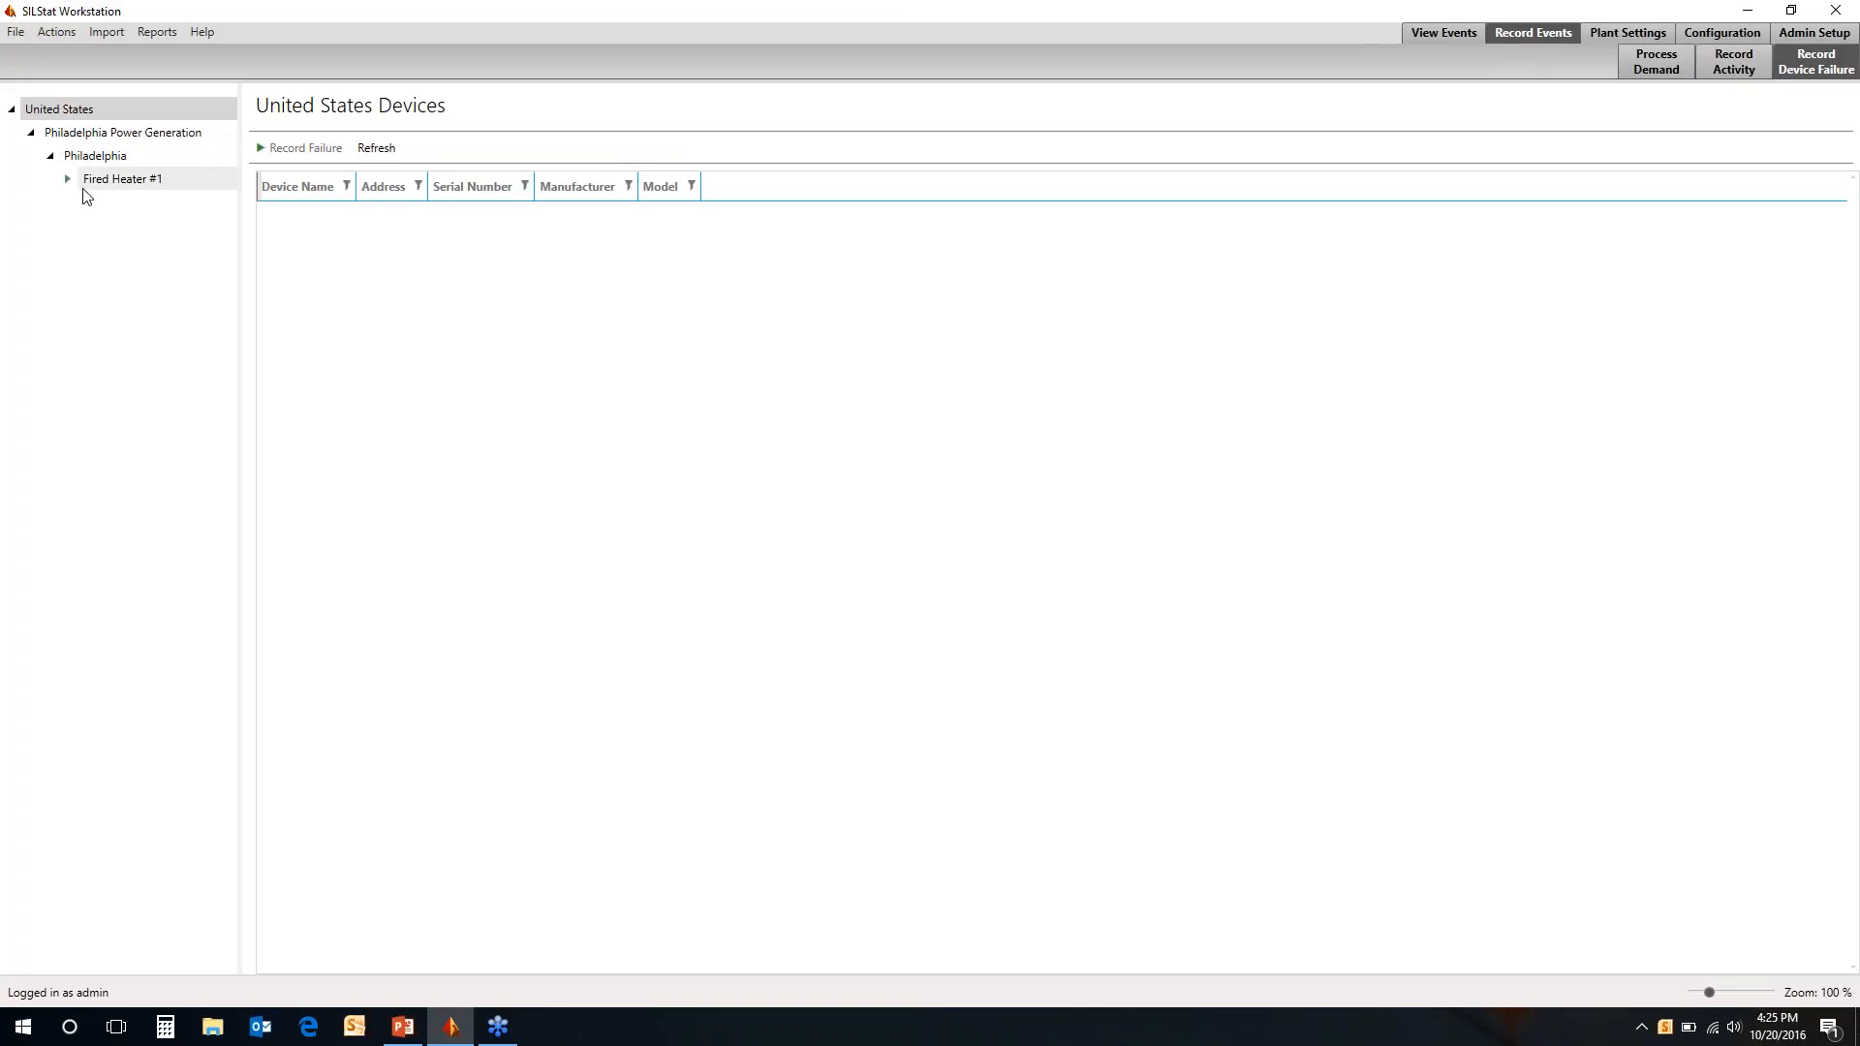
click(66, 181)
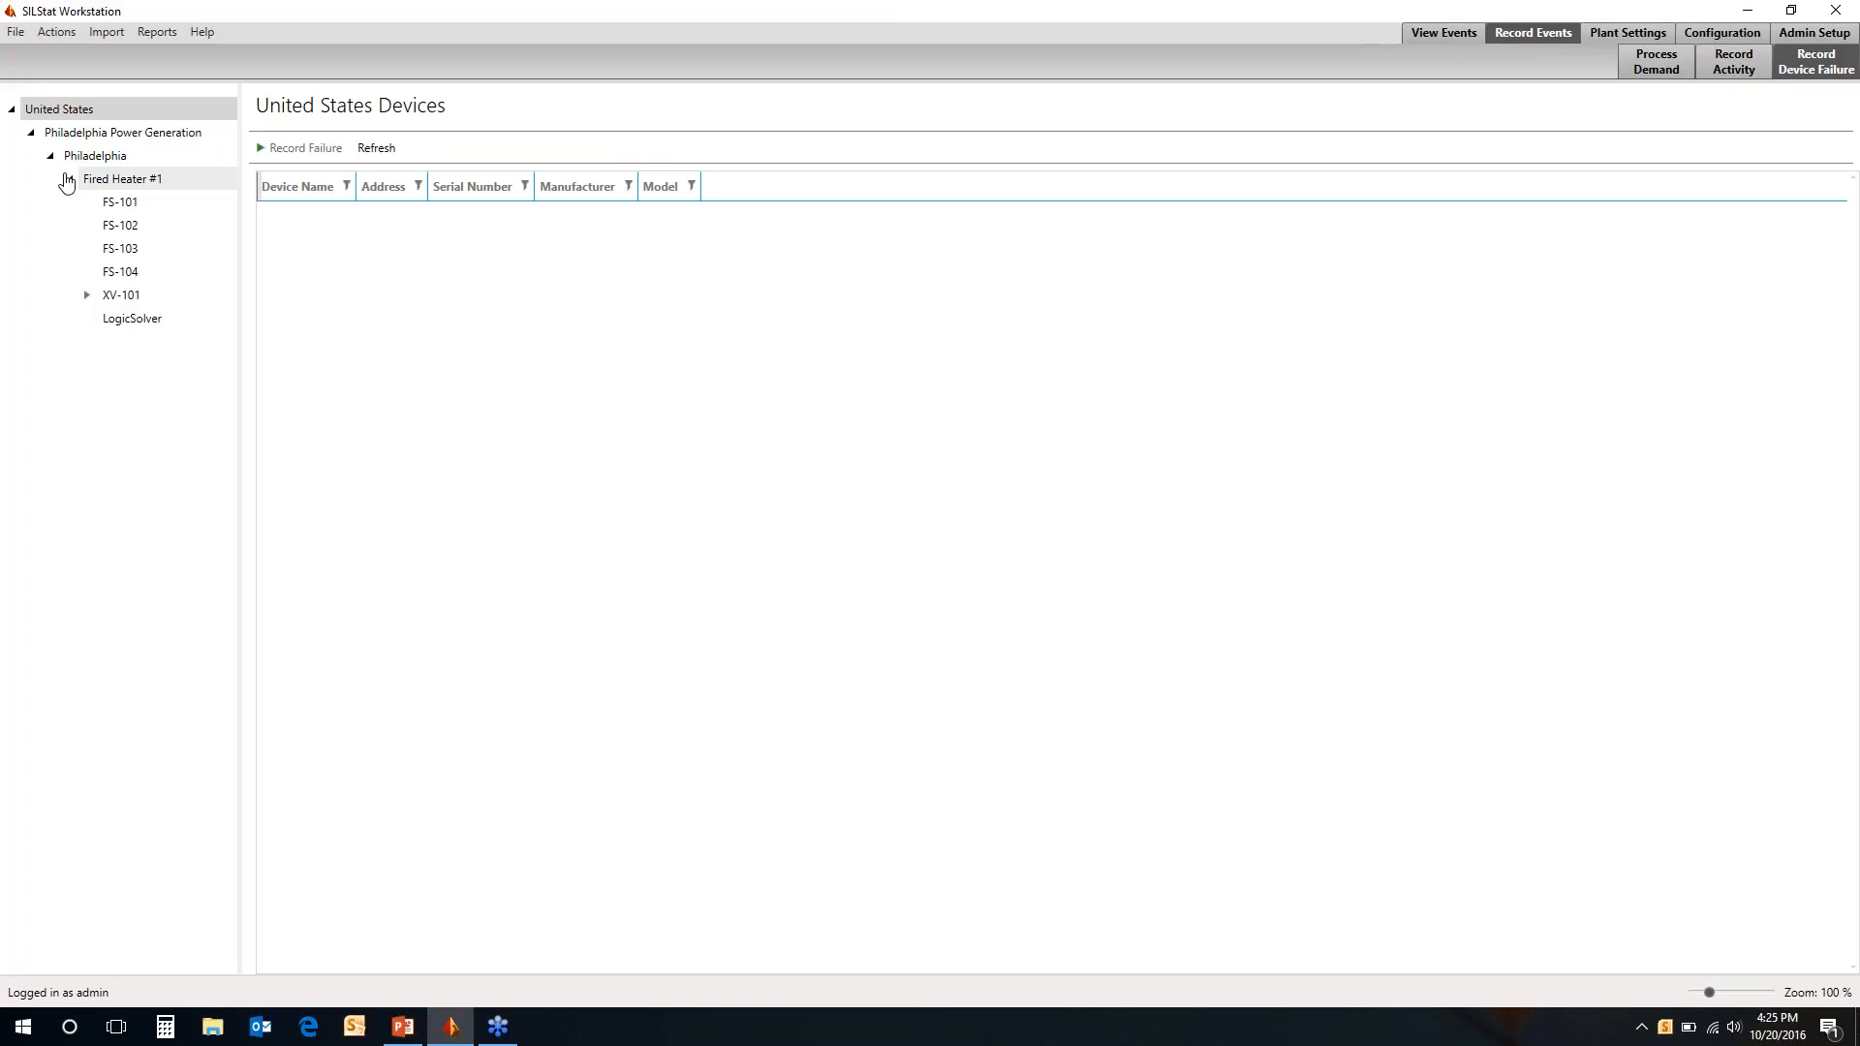
Browse the list of predefined device models in the Device Model Editor
click(1731, 37)
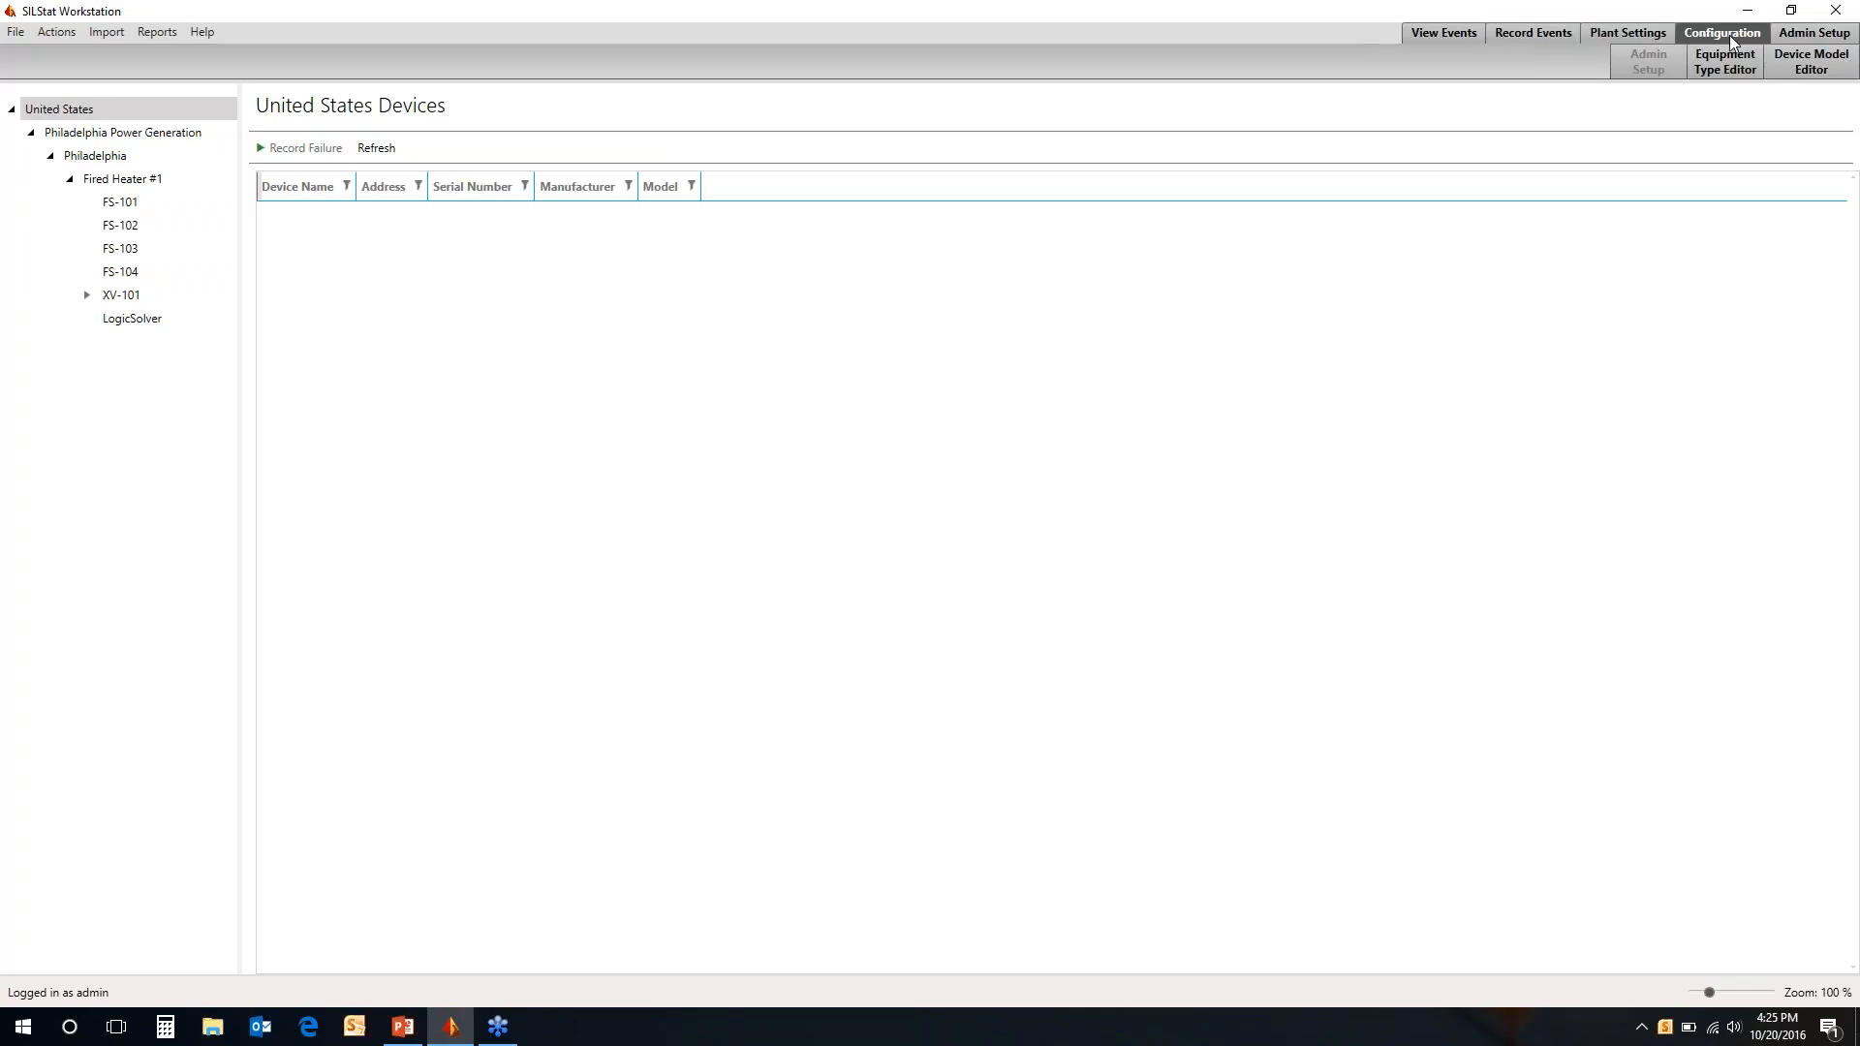
click(1831, 73)
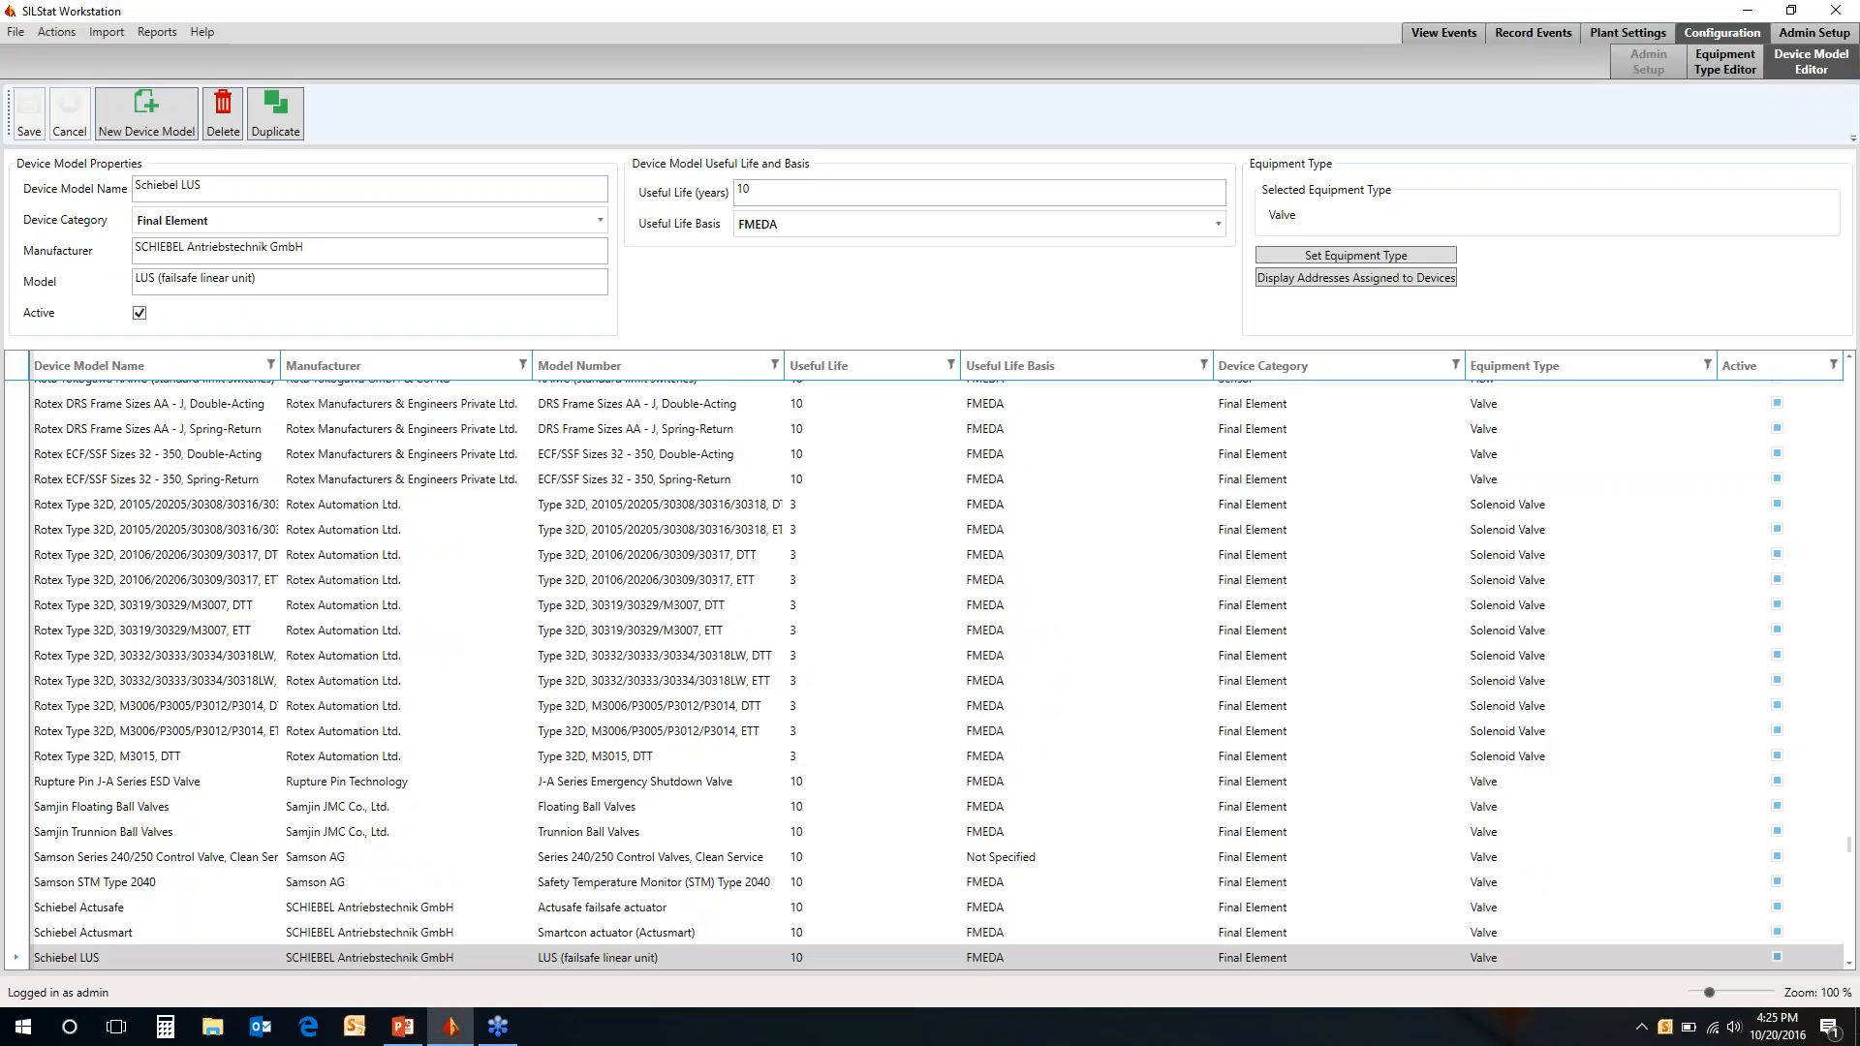
scroll(791, 920, down, 1)
scroll(791, 921, down, 20)
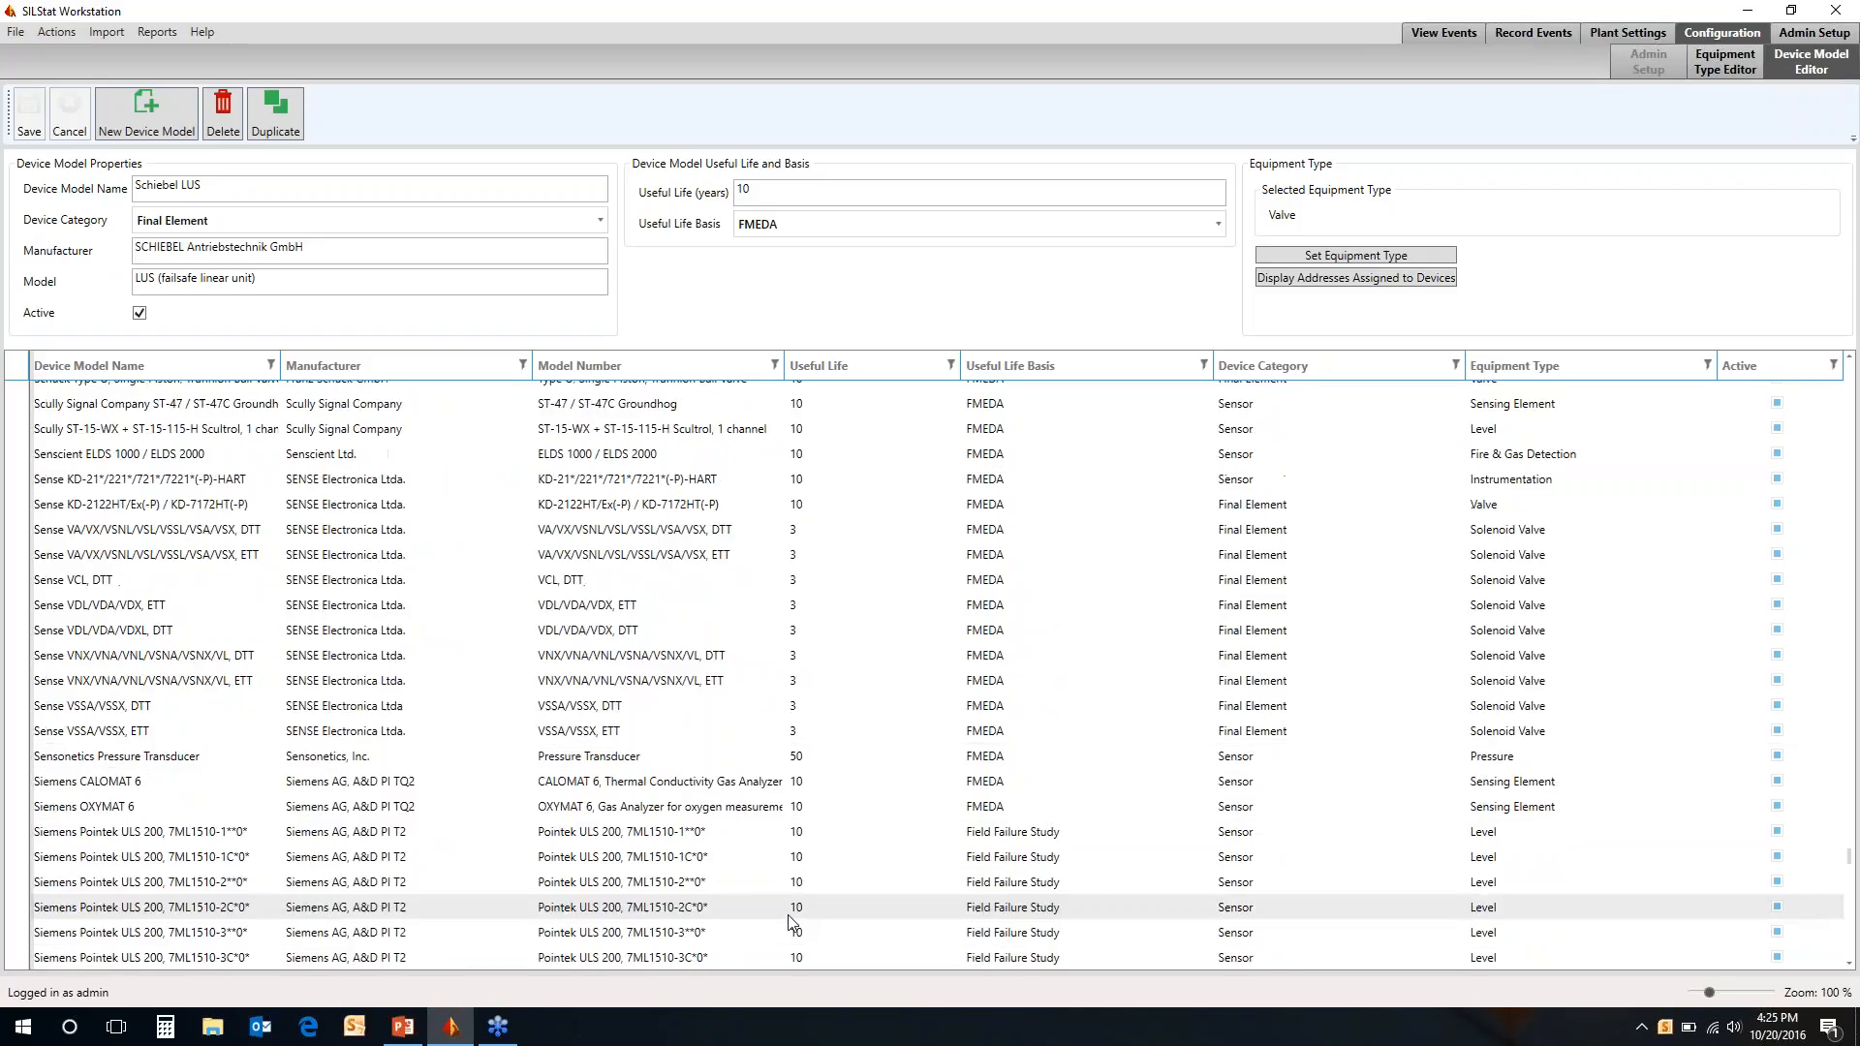
scroll(791, 921, down, 8)
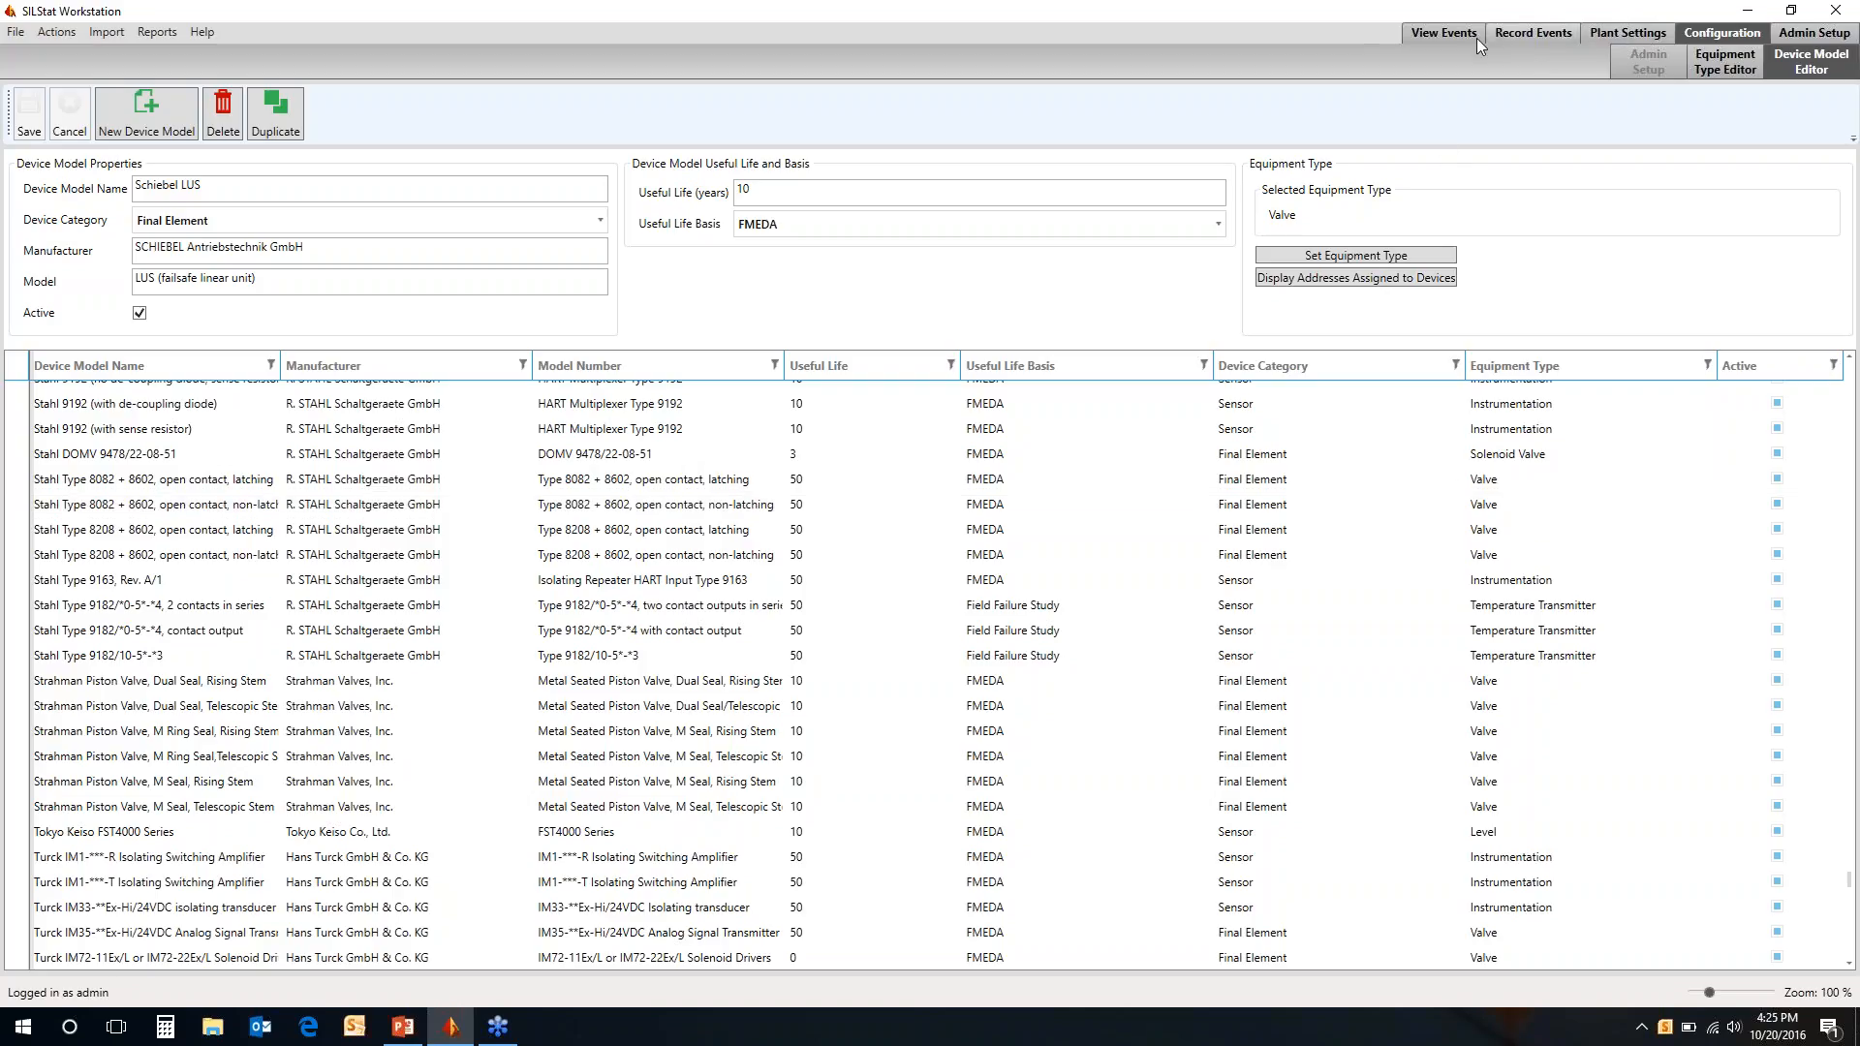
Review the recorded procedure events, and browse the Event Viewer log through to the process demand entries
click(1450, 36)
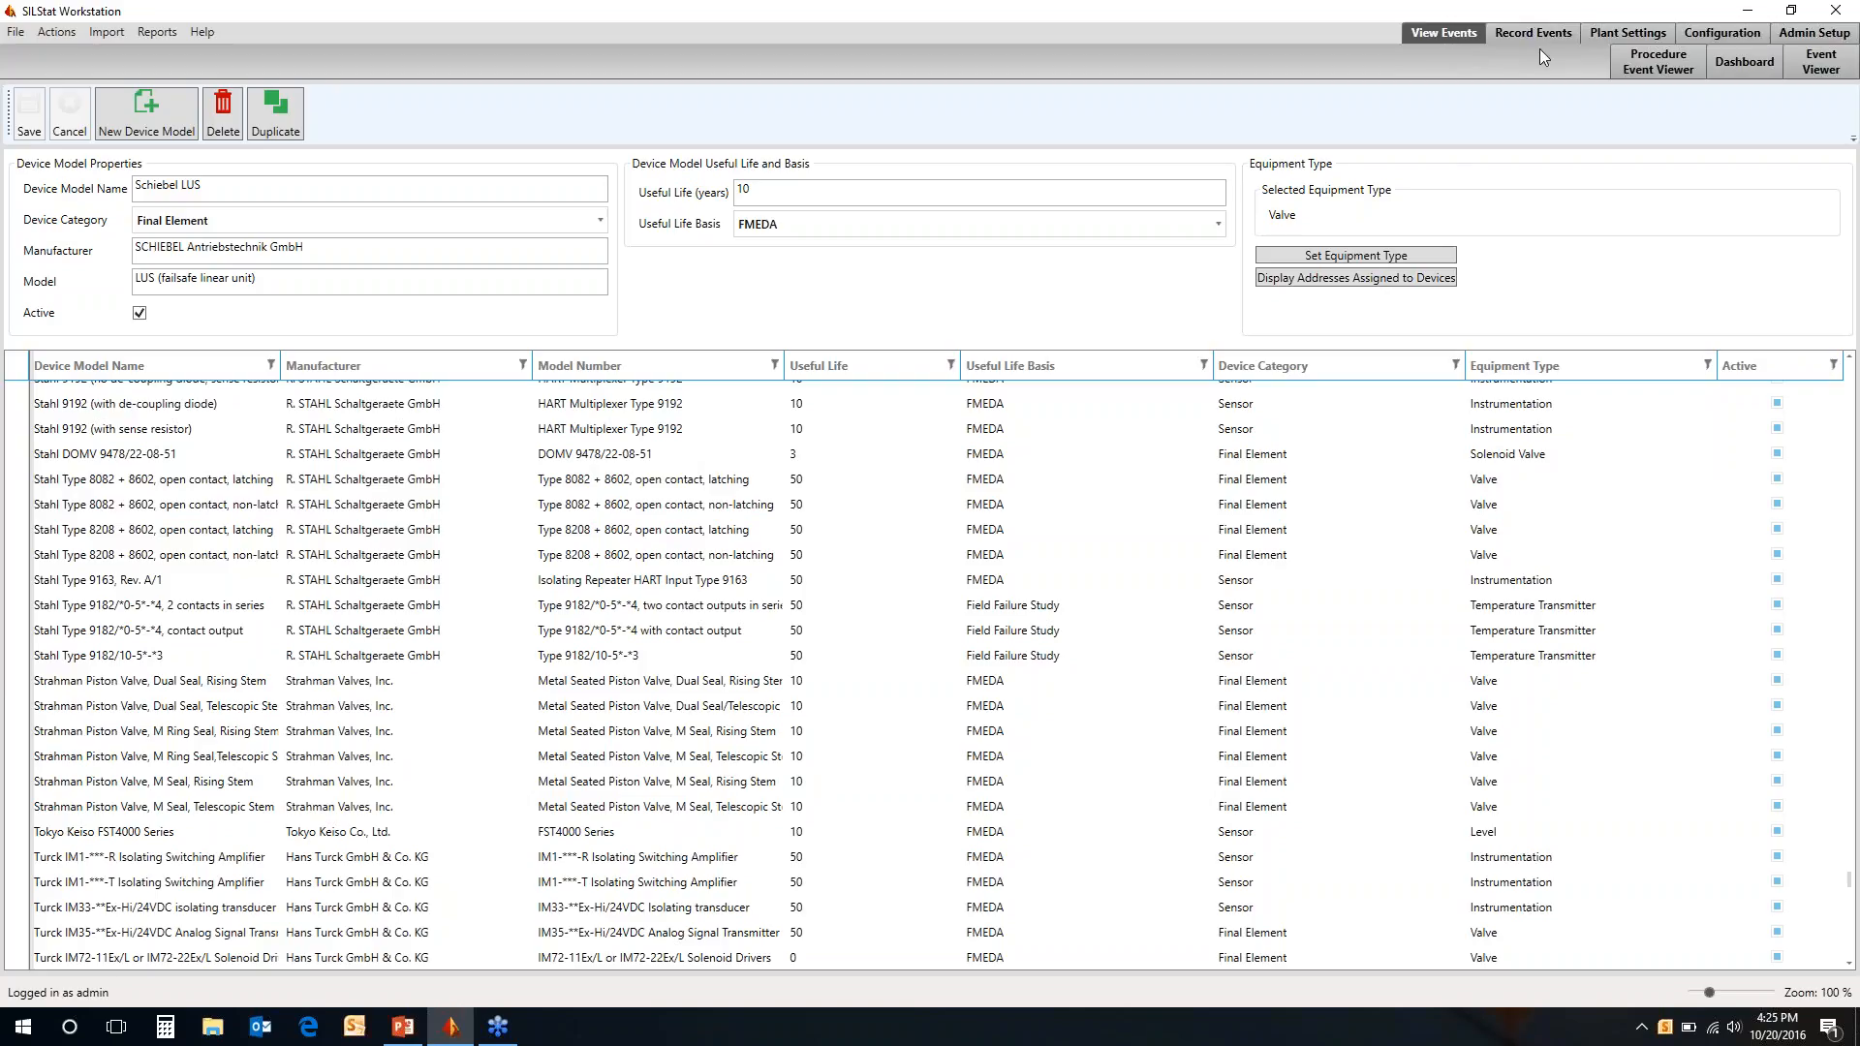
click(1681, 67)
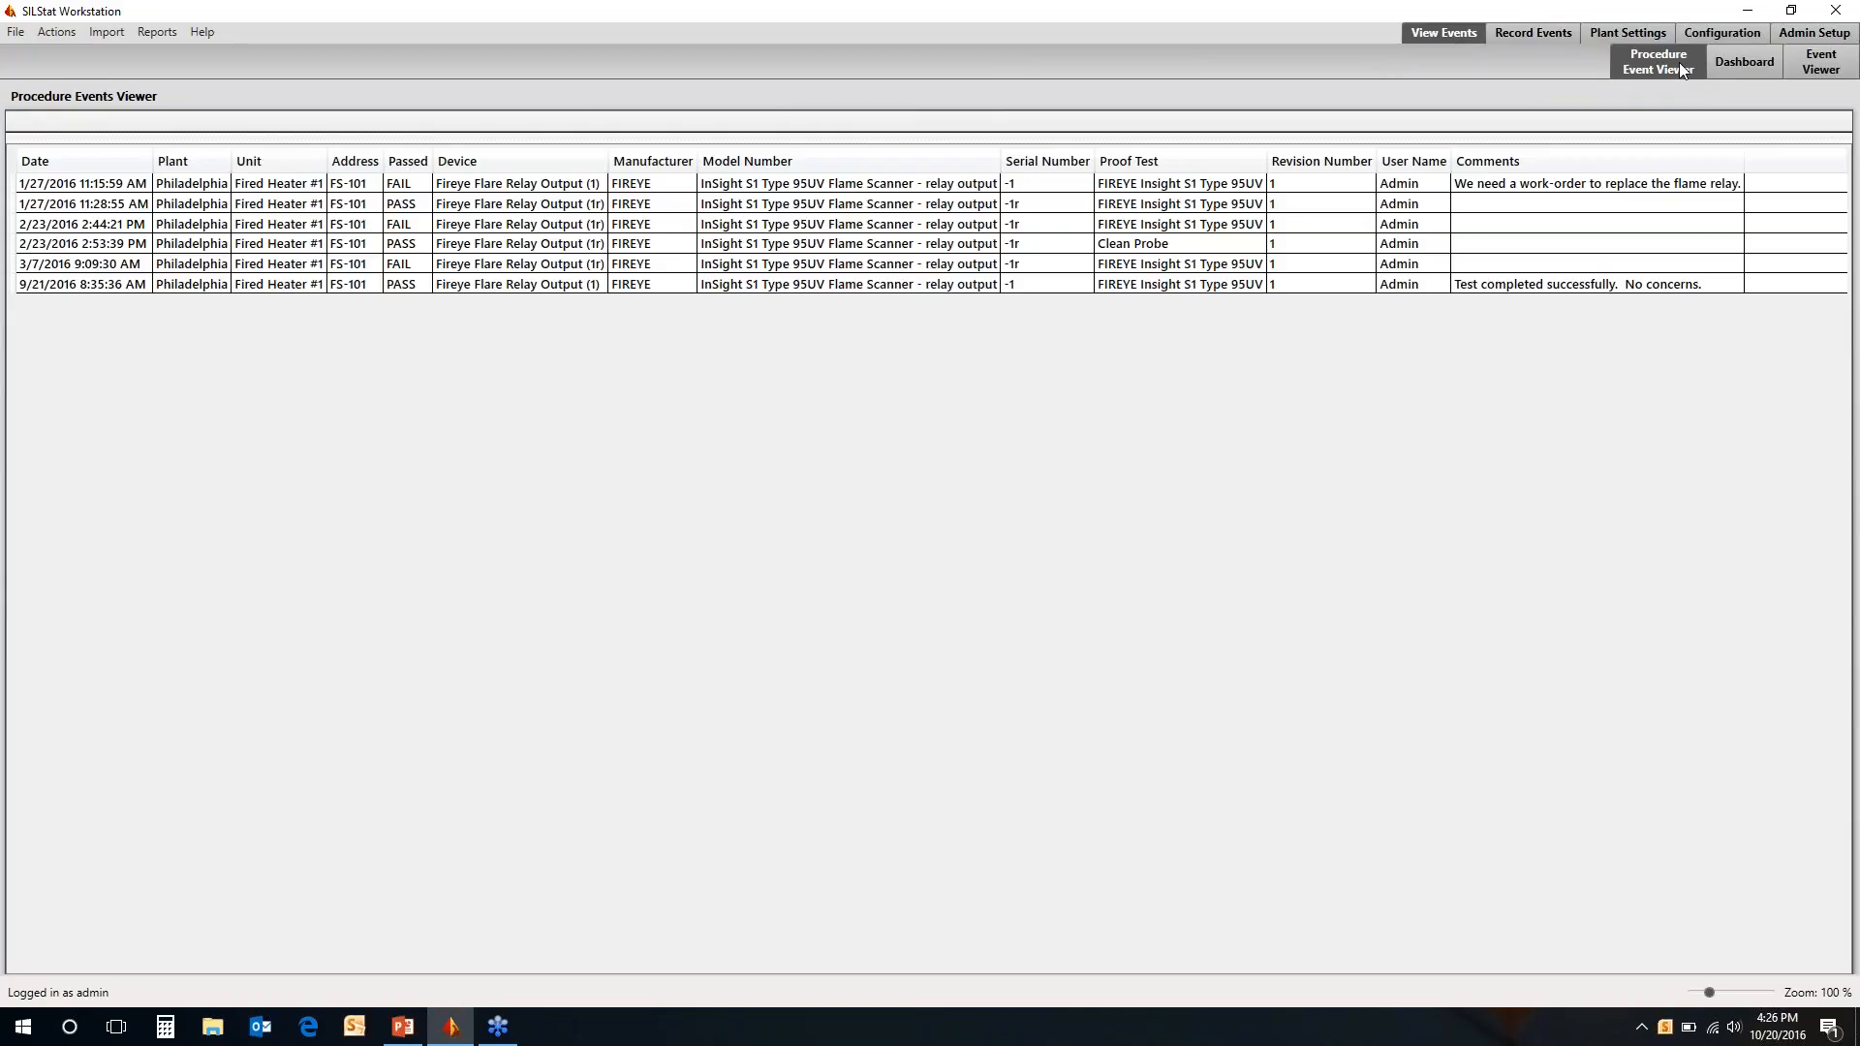
click(1817, 66)
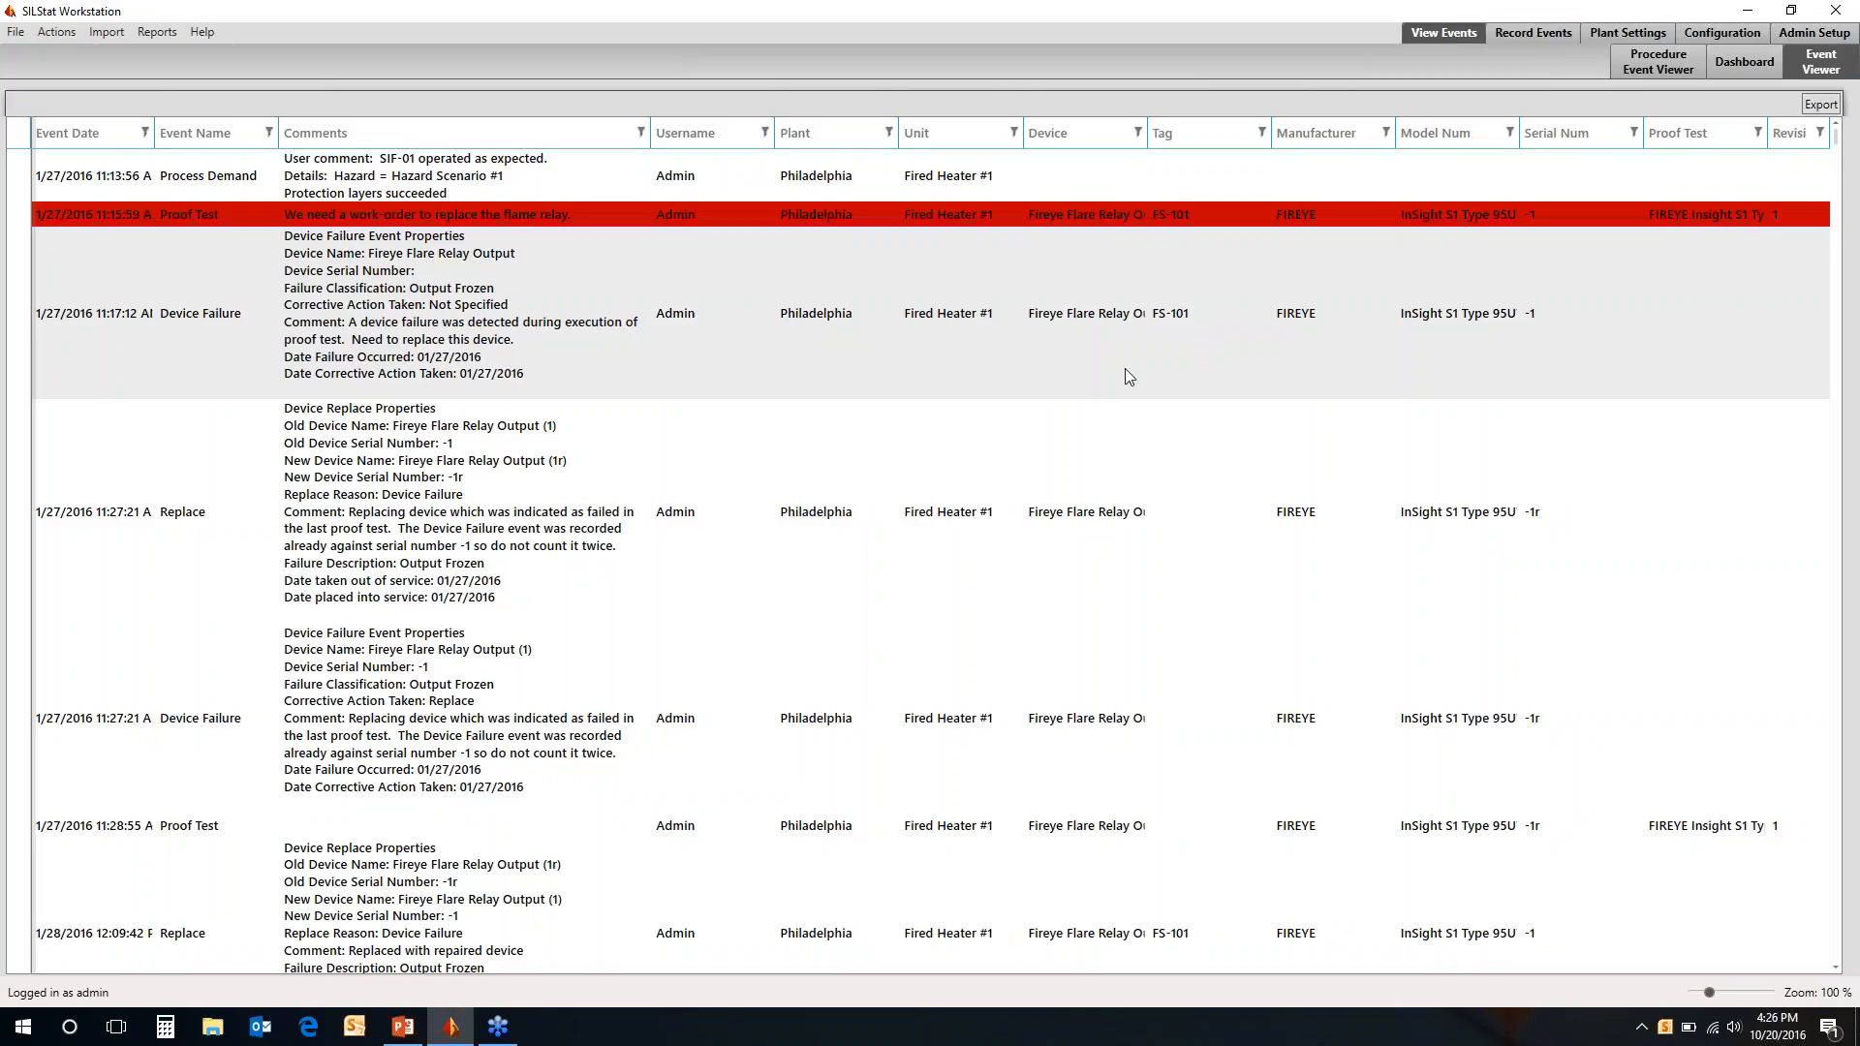
scroll(1124, 368, down, 10)
scroll(1125, 370, down, 15)
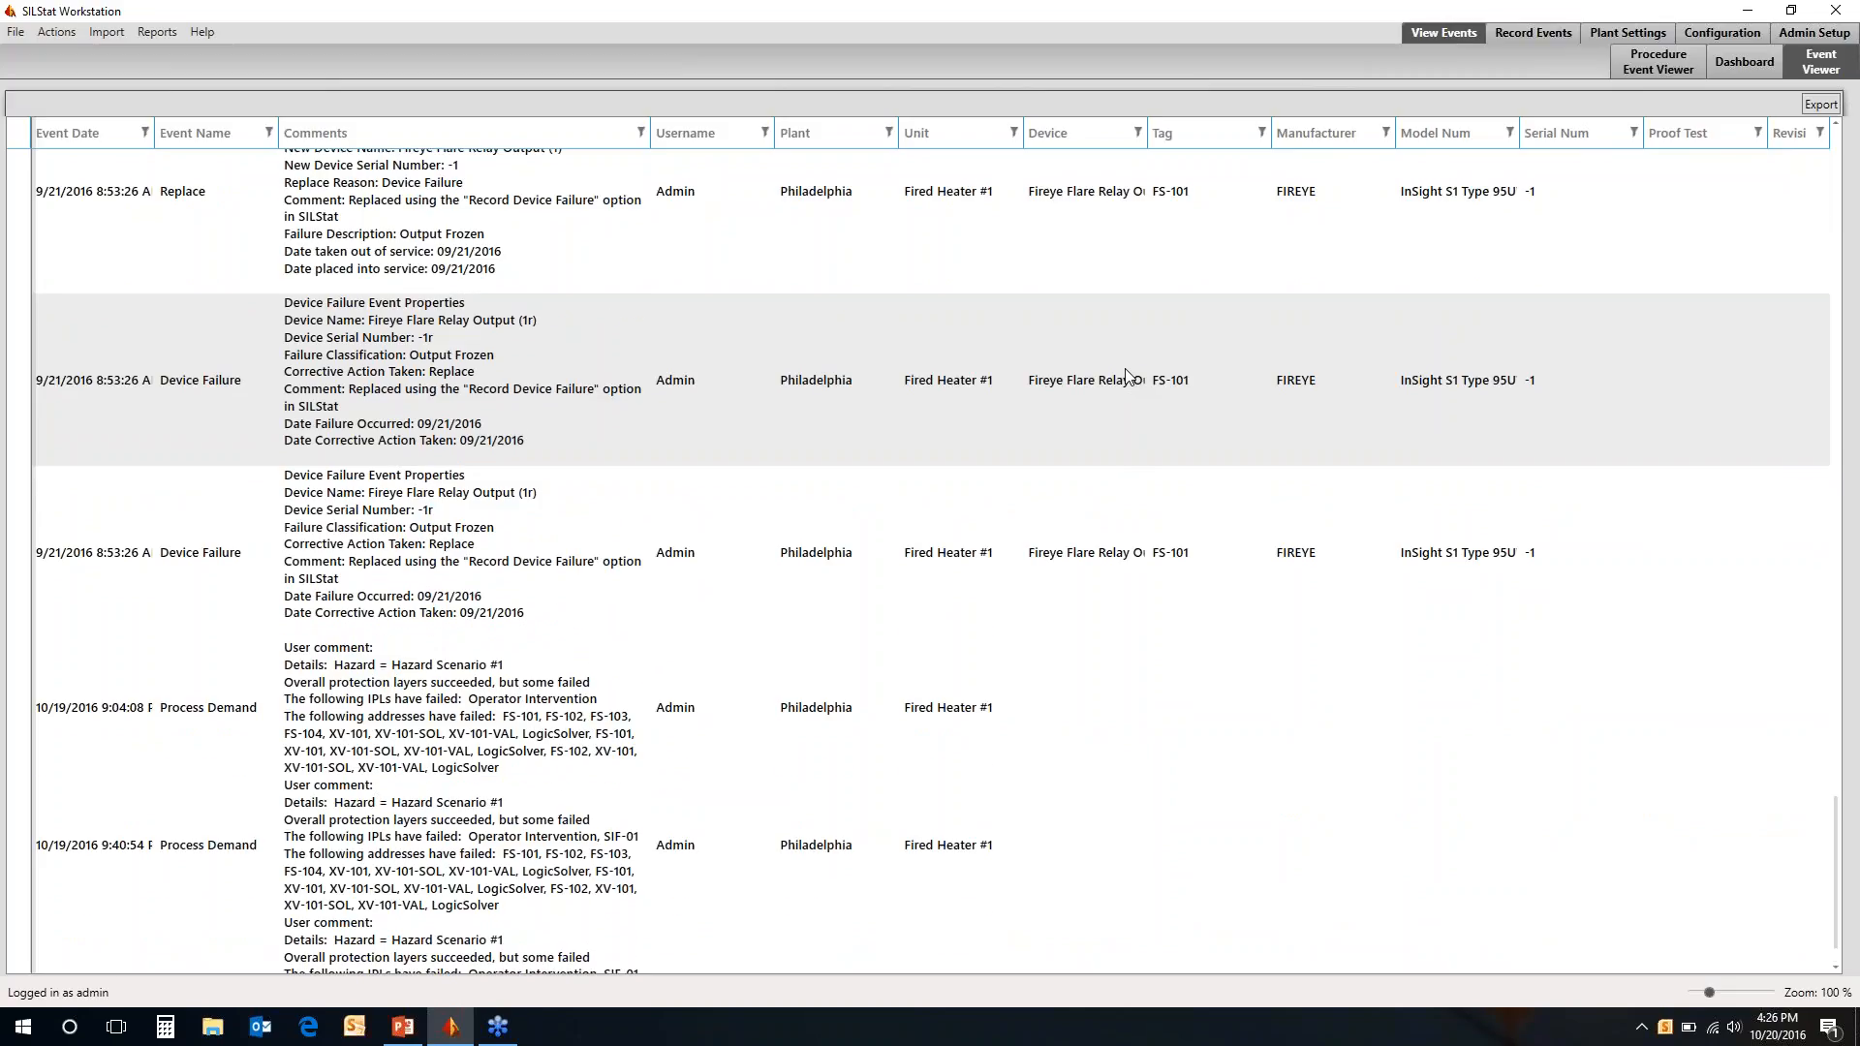
scroll(1126, 376, down, 1)
scroll(1125, 370, up, 15)
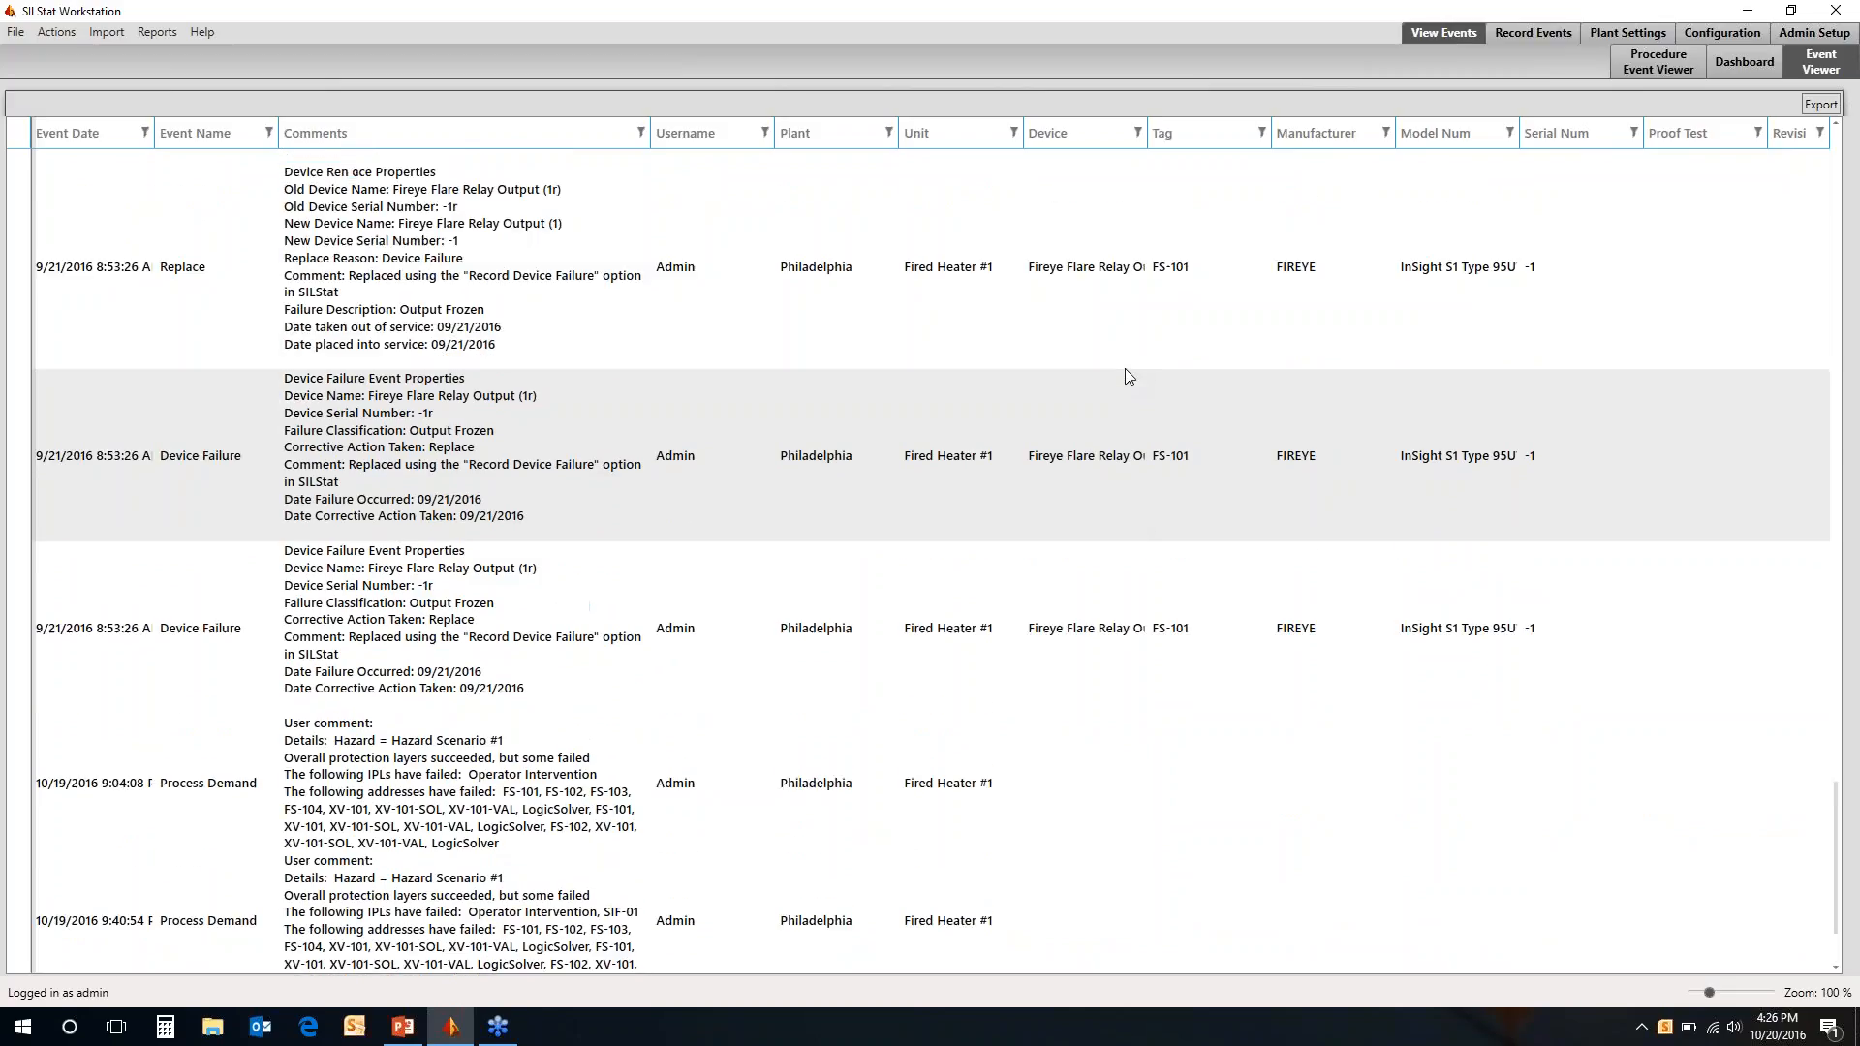